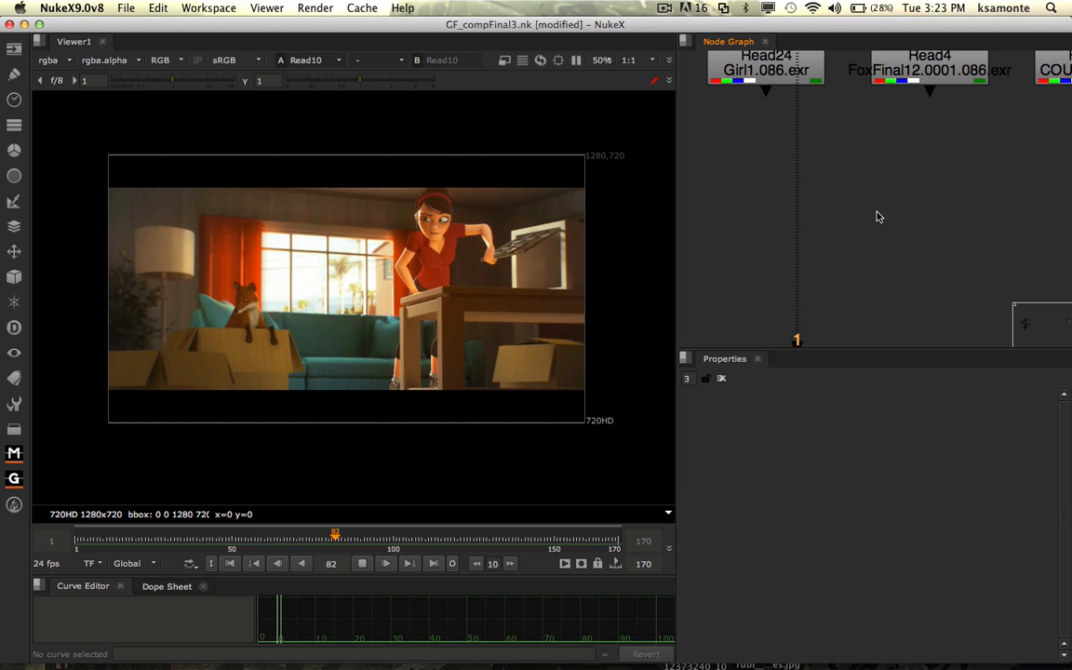
Step: Add a Merge node below the Read nodes in two different ways, deleting it each time
key("Tab")
type("merge")
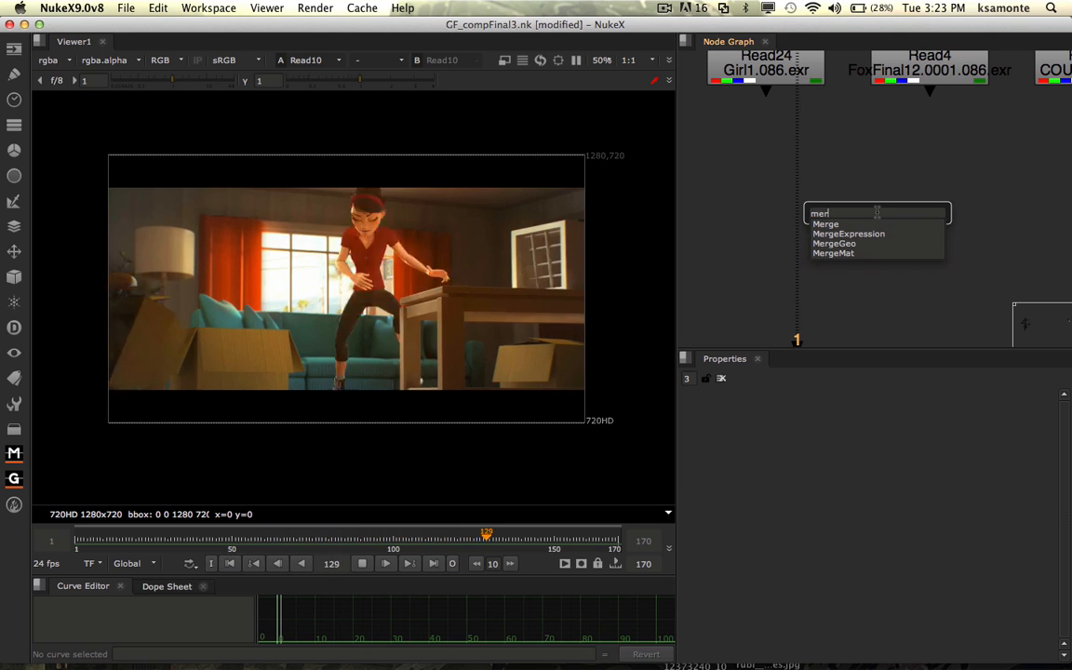
key("Return")
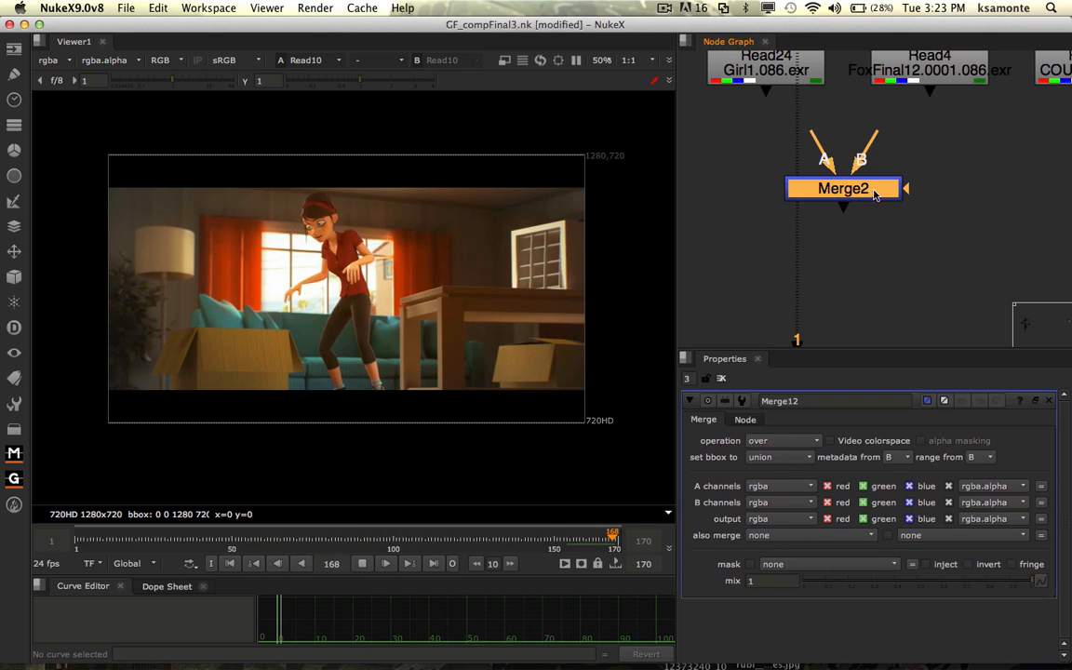
key("Delete")
right_click(874, 197)
mouse_move(911, 303)
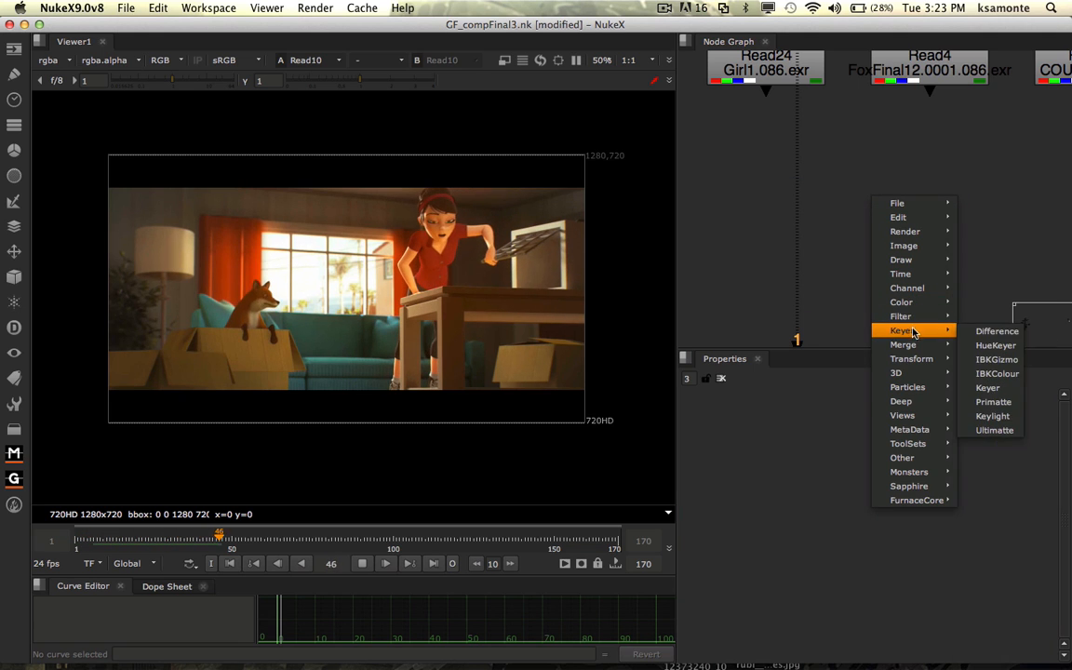
mouse_move(907, 345)
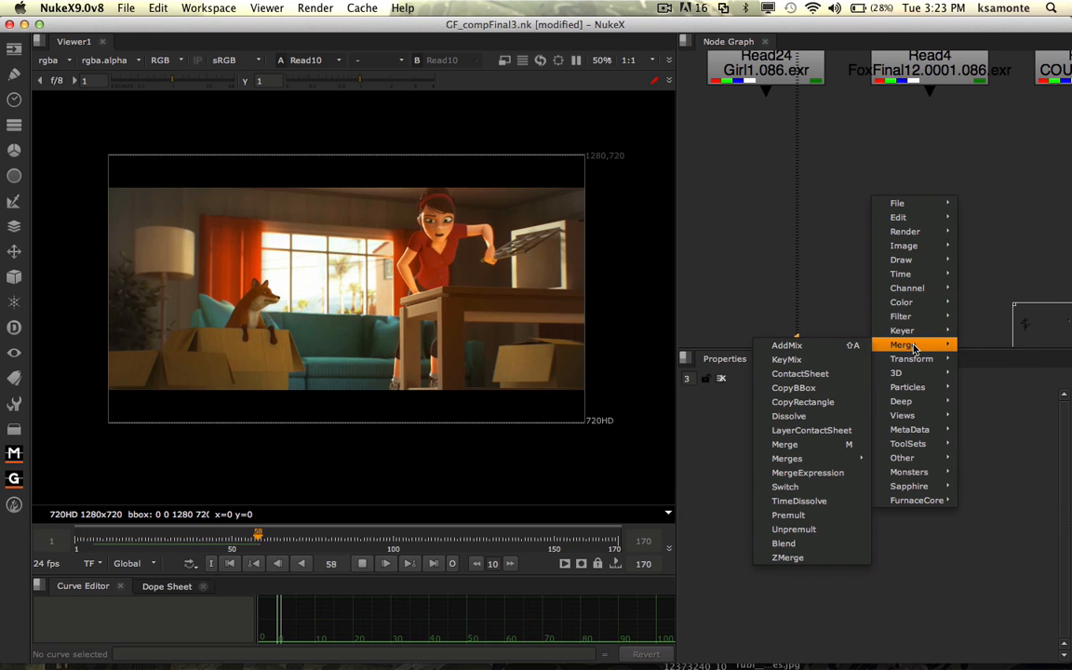
left_click(798, 446)
key("Delete")
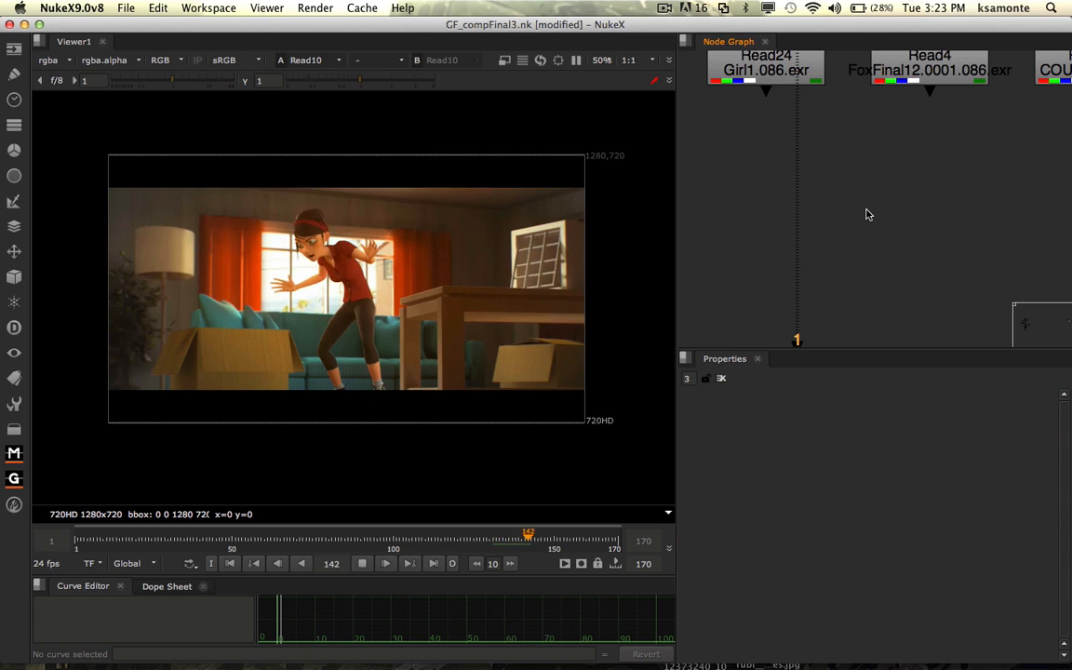
Step: Add a Merge node in the empty graph area below the Girl1 and FoxFinal12 Read nodes
key("m")
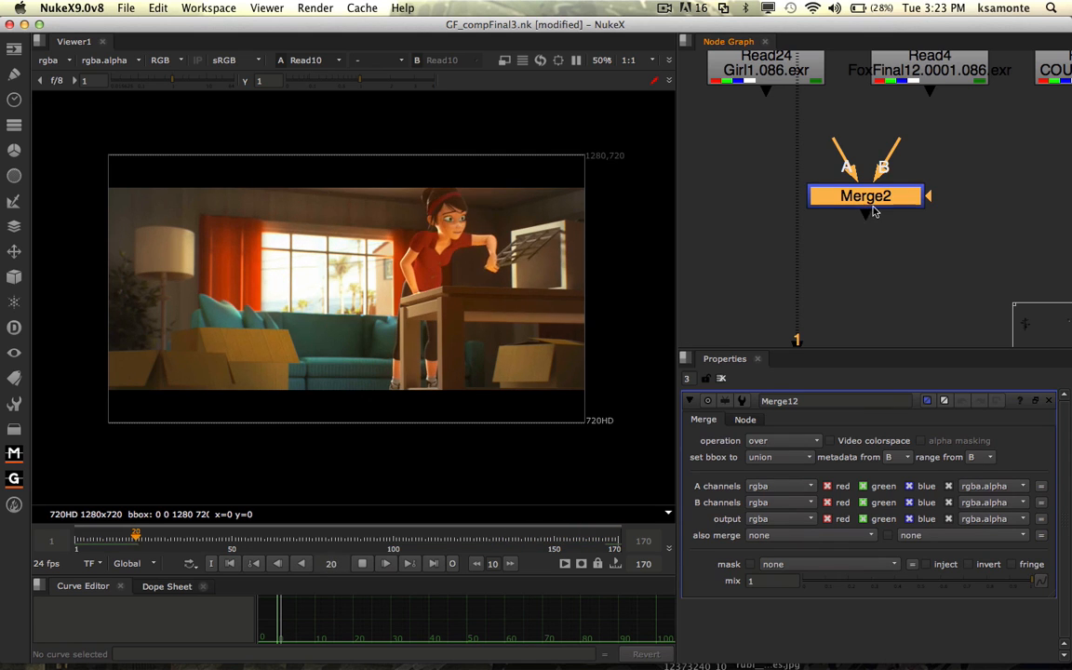
left_click_drag(865, 210, 864, 231)
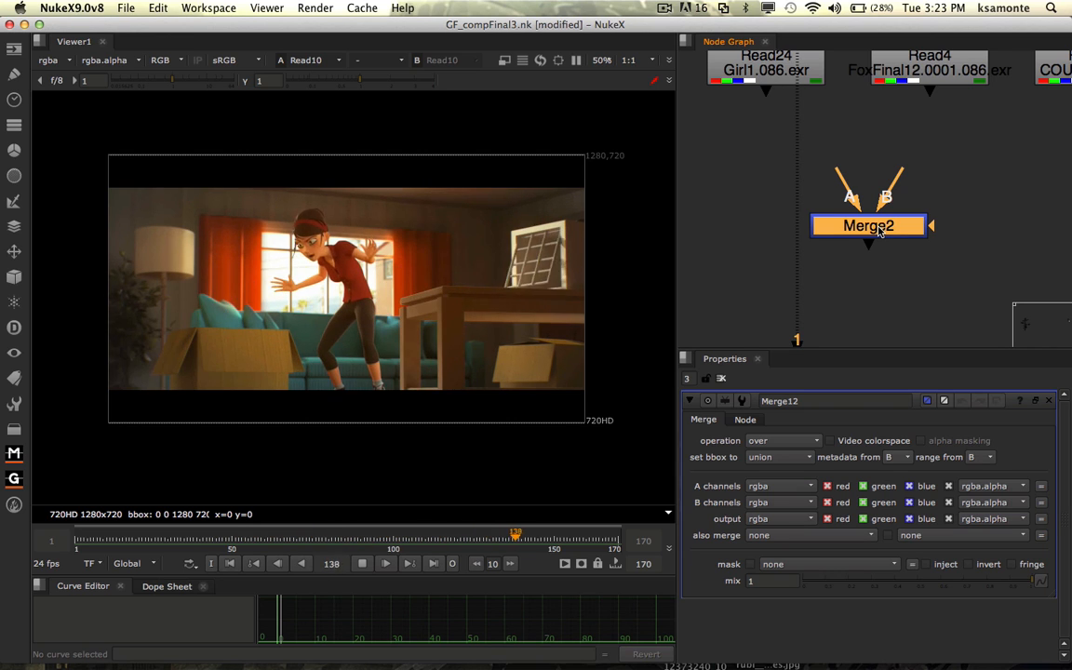
mouse_move(878, 228)
left_mouse_down()
mouse_move(901, 228)
mouse_move(888, 229)
left_mouse_up()
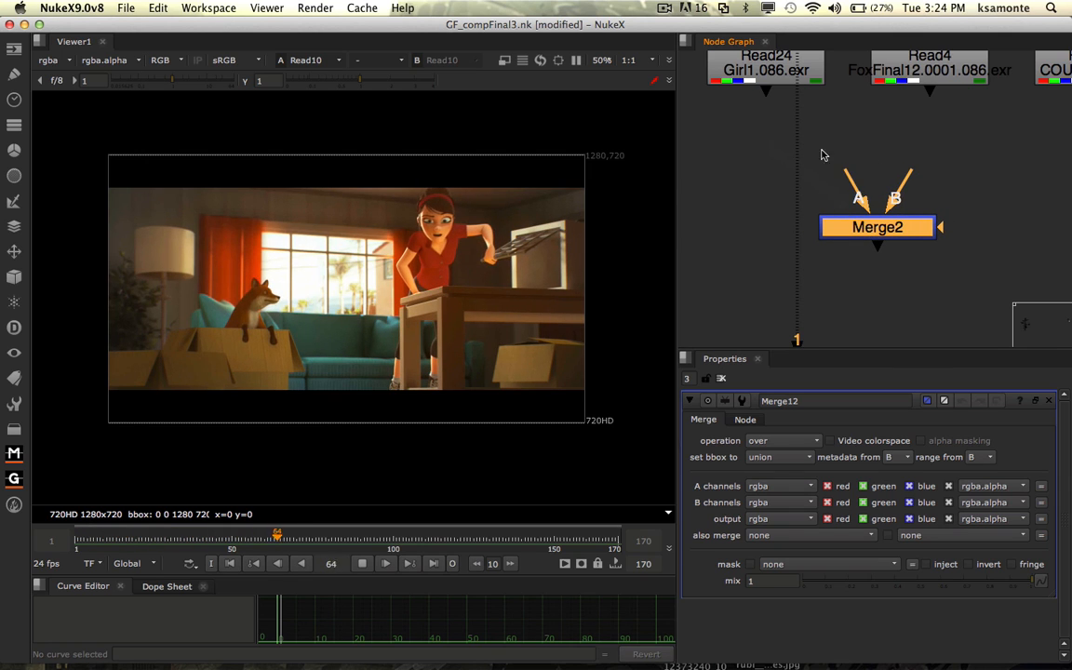
Step: Examine the Merge node's B input, output, mask and A input connectors in turn
left_click_drag(908, 173, 963, 140)
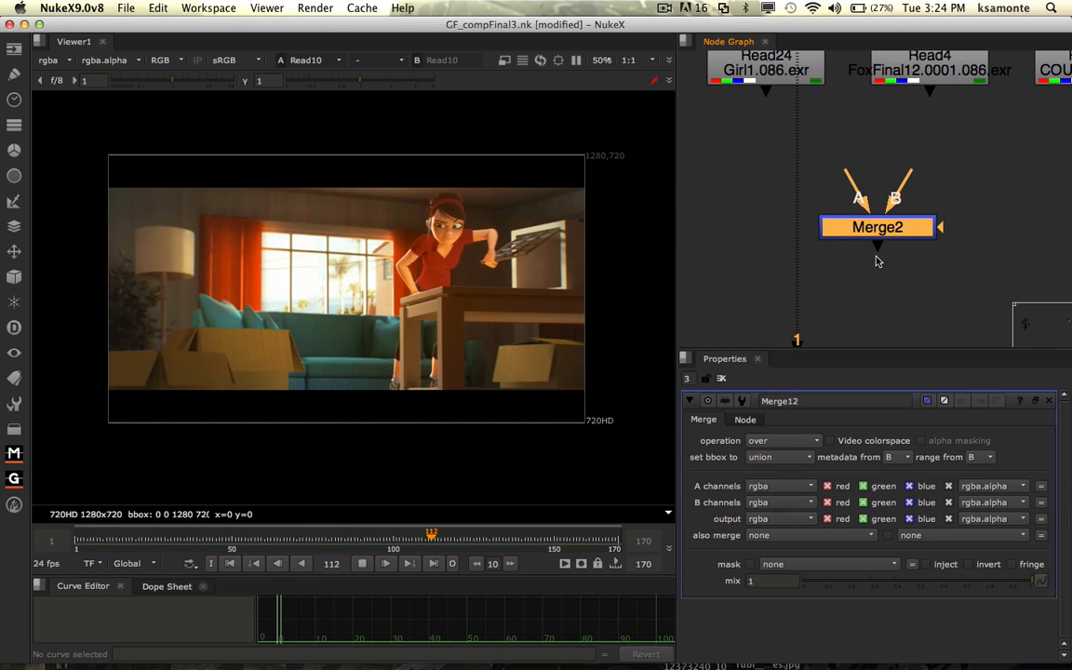
left_click_drag(878, 242, 895, 312)
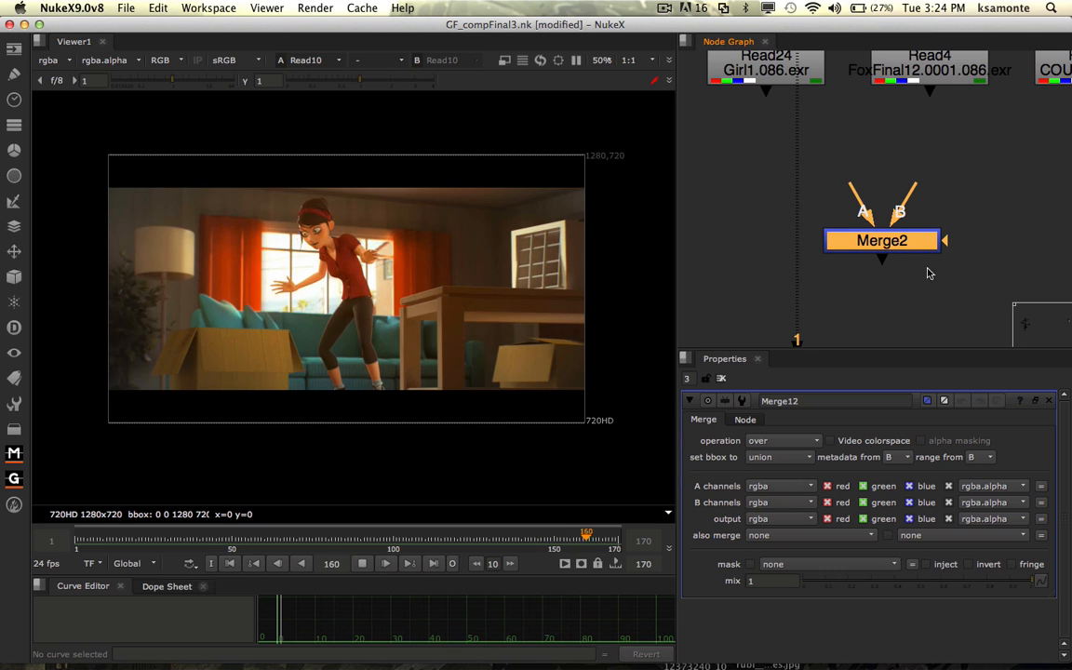
left_click_drag(947, 242, 1027, 244)
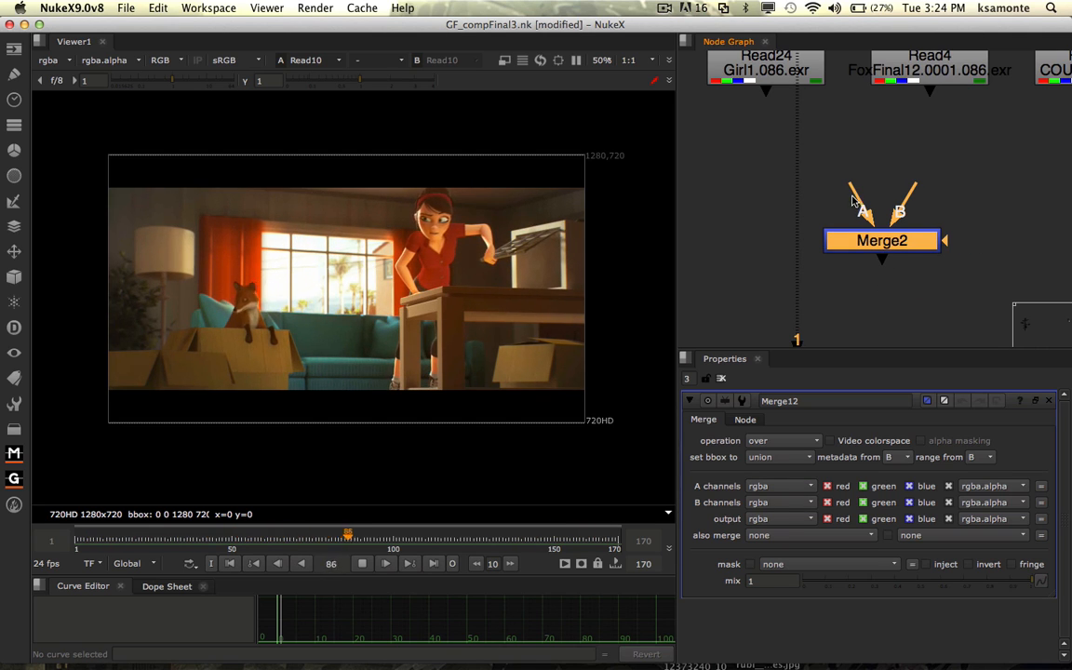
left_click_drag(851, 196, 808, 187)
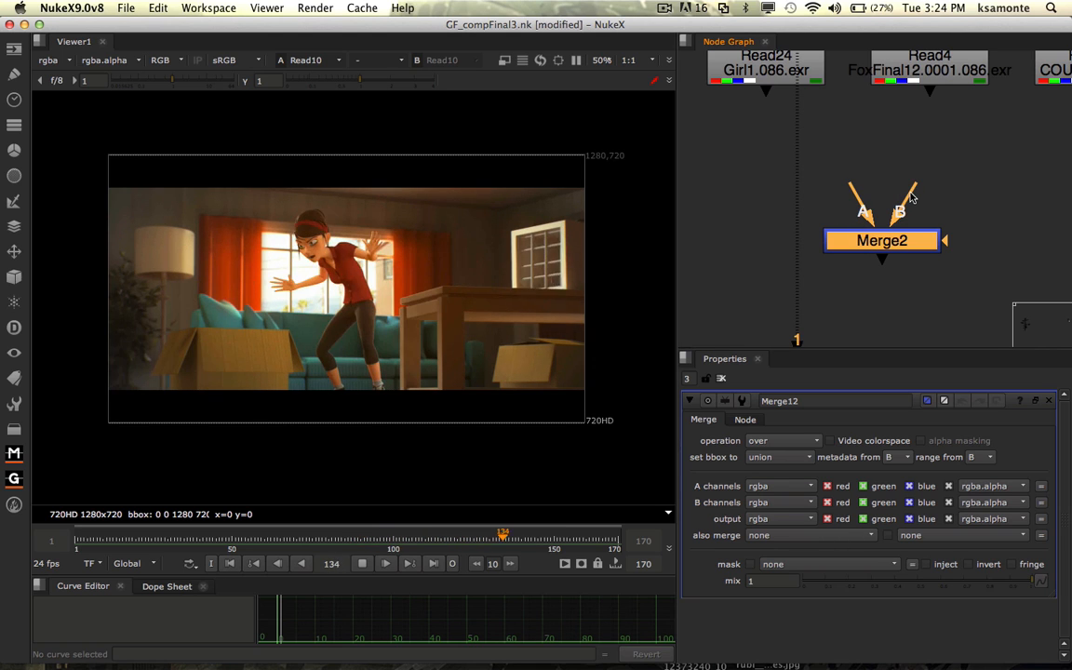
Step: Review the Merge node's list of operations, including over, along with its A and B inputs
left_click(782, 442)
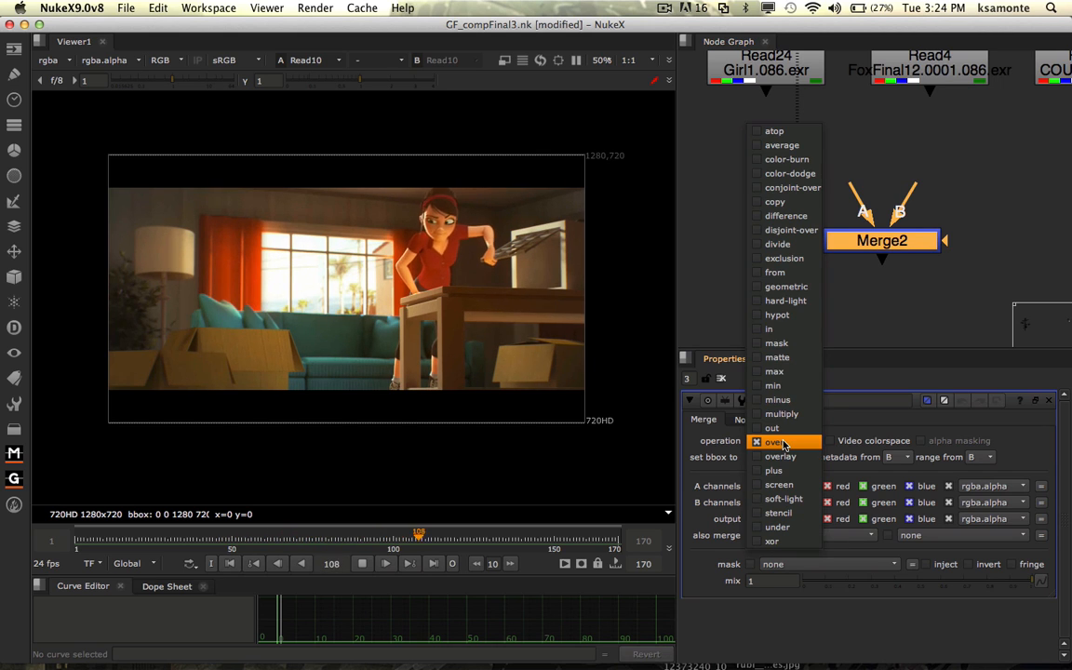
left_click(783, 443)
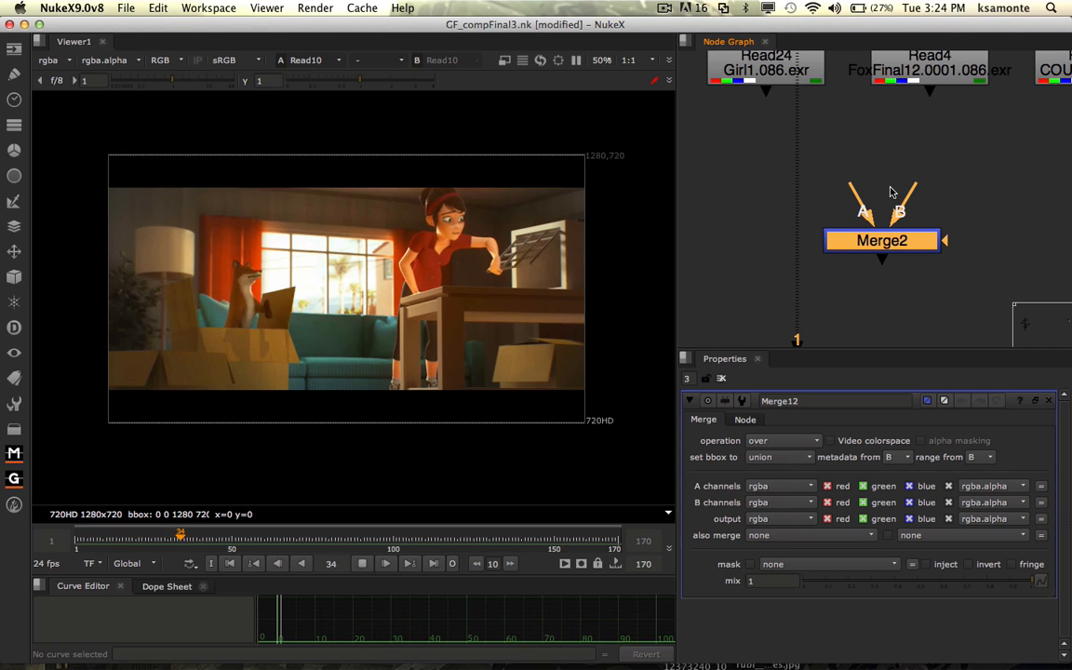
left_click_drag(851, 188, 772, 161)
left_click_drag(902, 189, 968, 170)
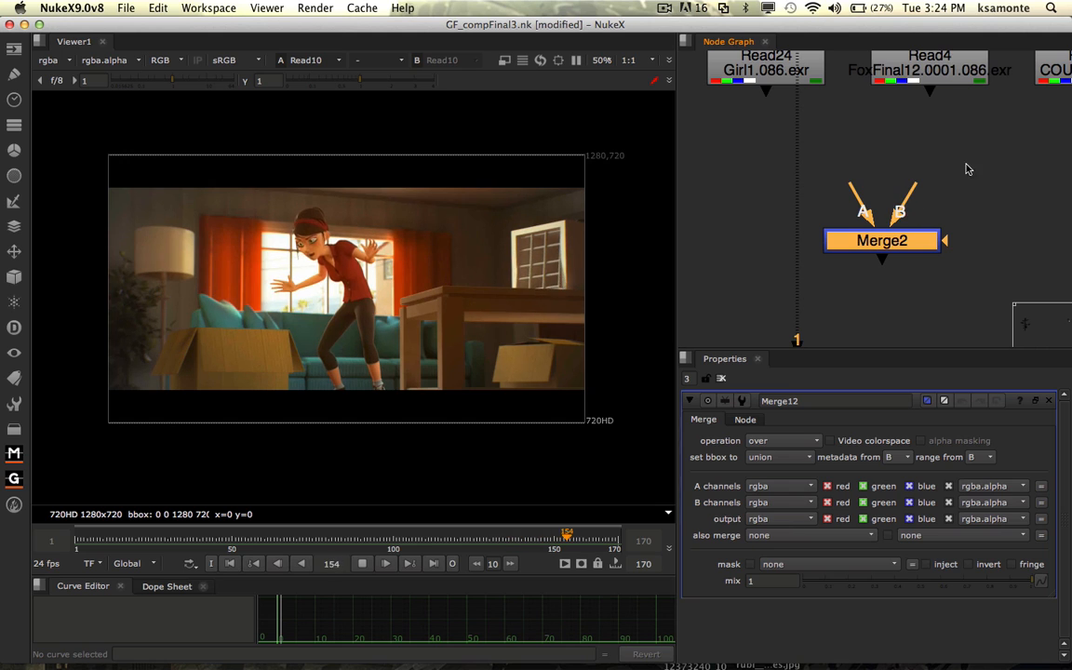
left_click(791, 441)
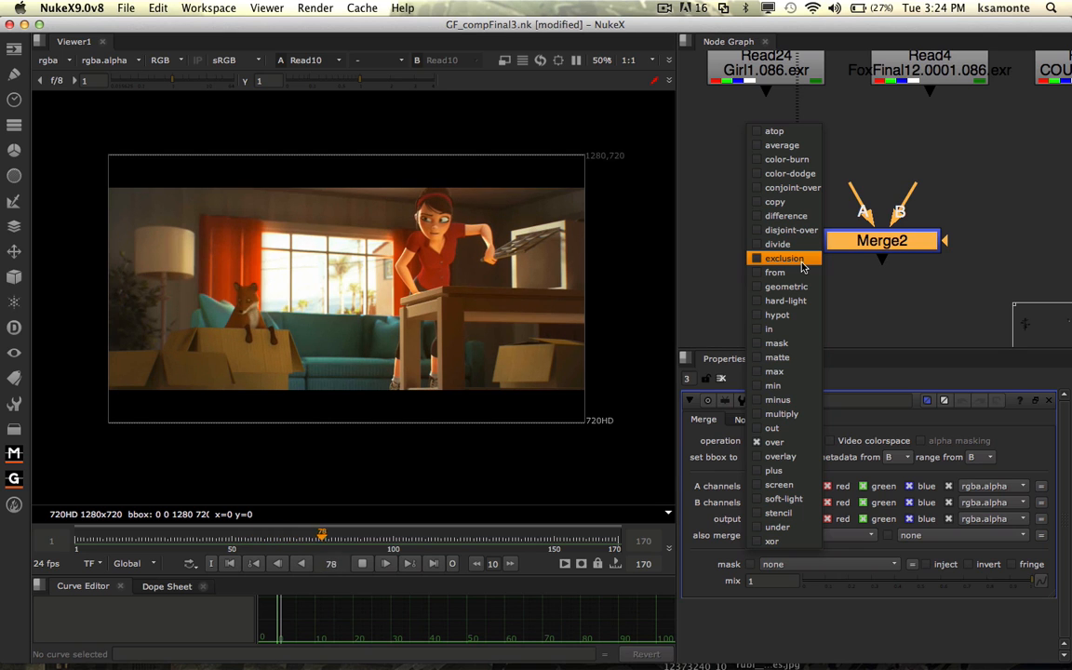
left_click(882, 313)
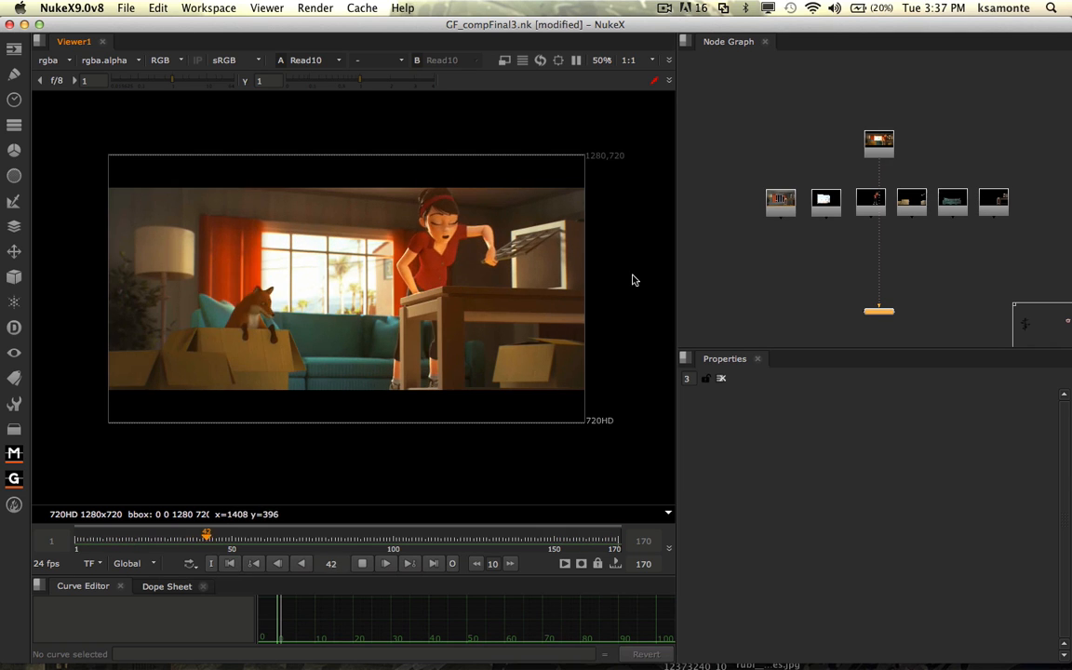
Step: Stop playback and view the room, window backdrop, girl, fox and boxes, couch and table Read nodes one by one
left_click(362, 563)
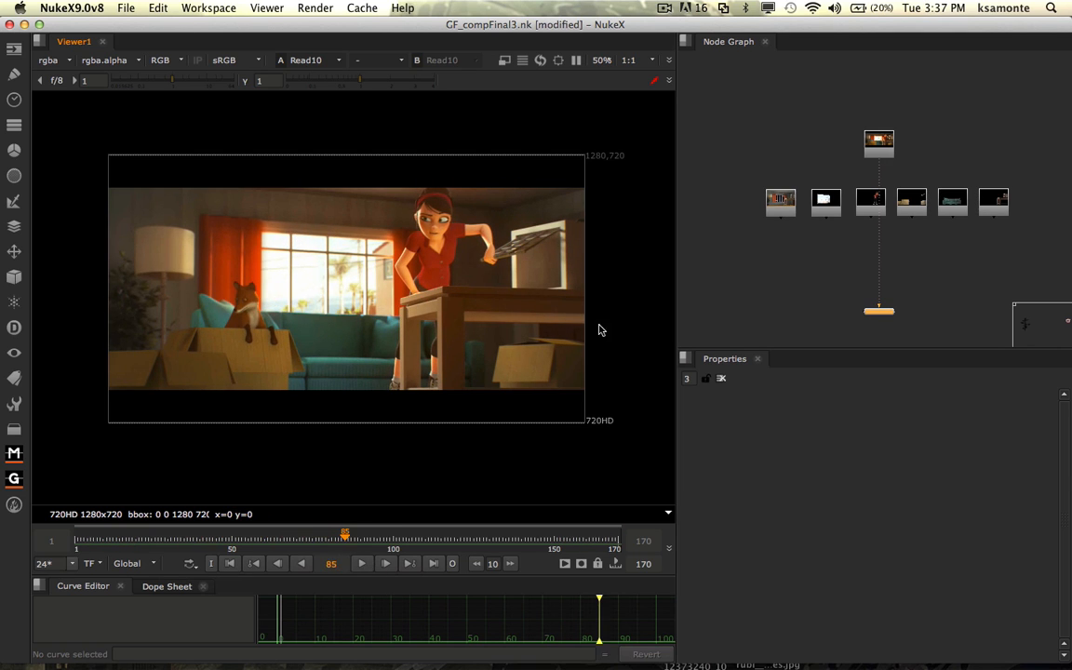
left_click(774, 212)
left_click_drag(780, 218, 772, 218)
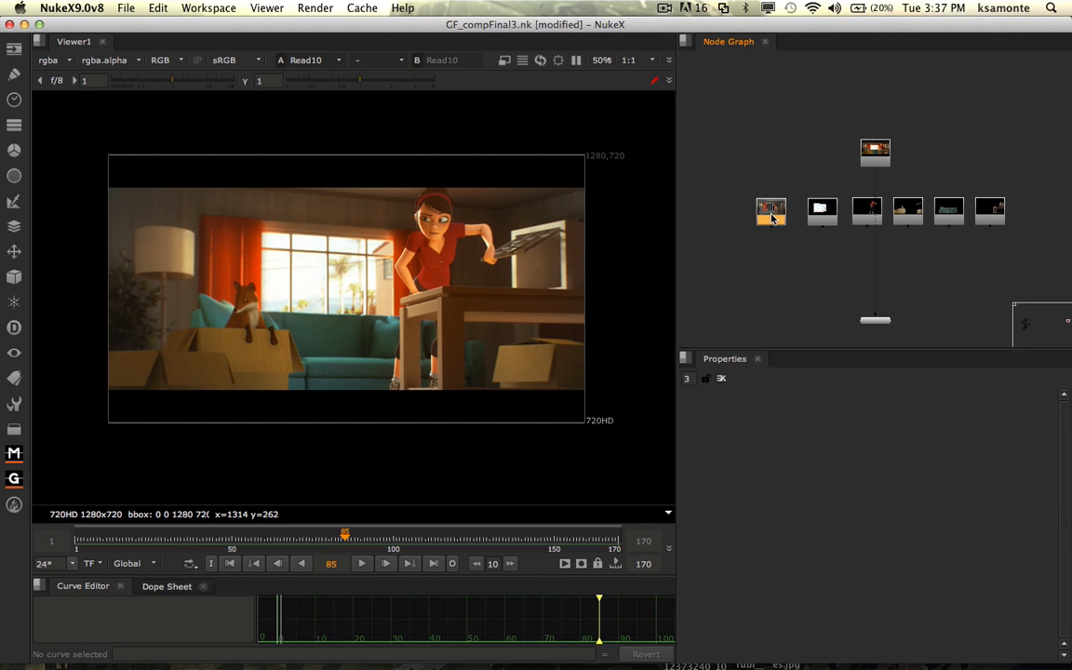
key("1")
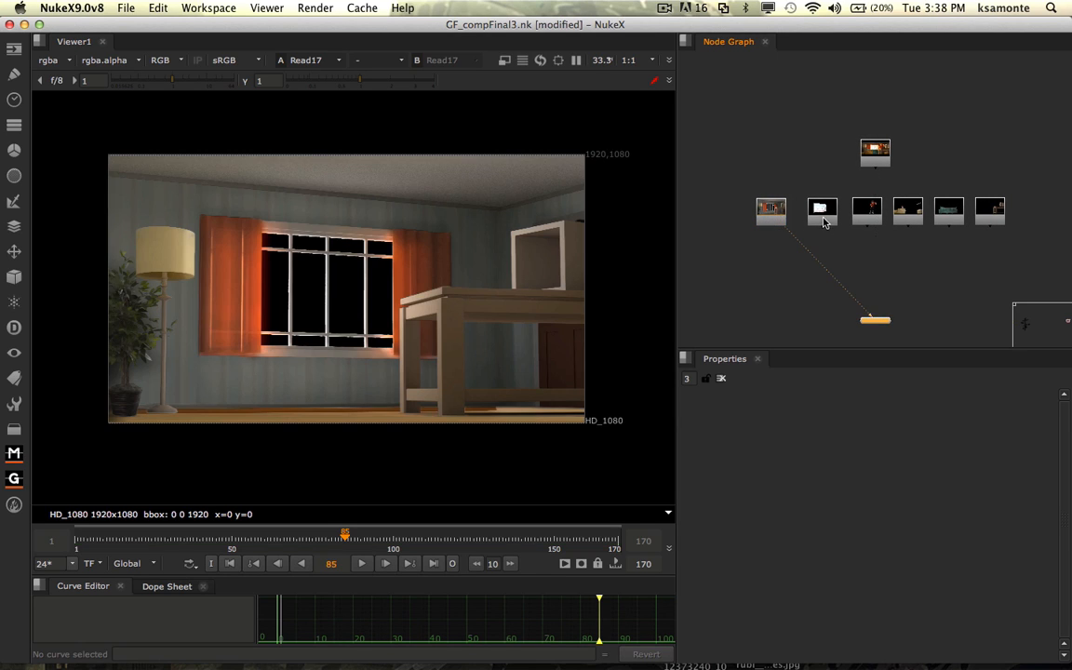
key("1")
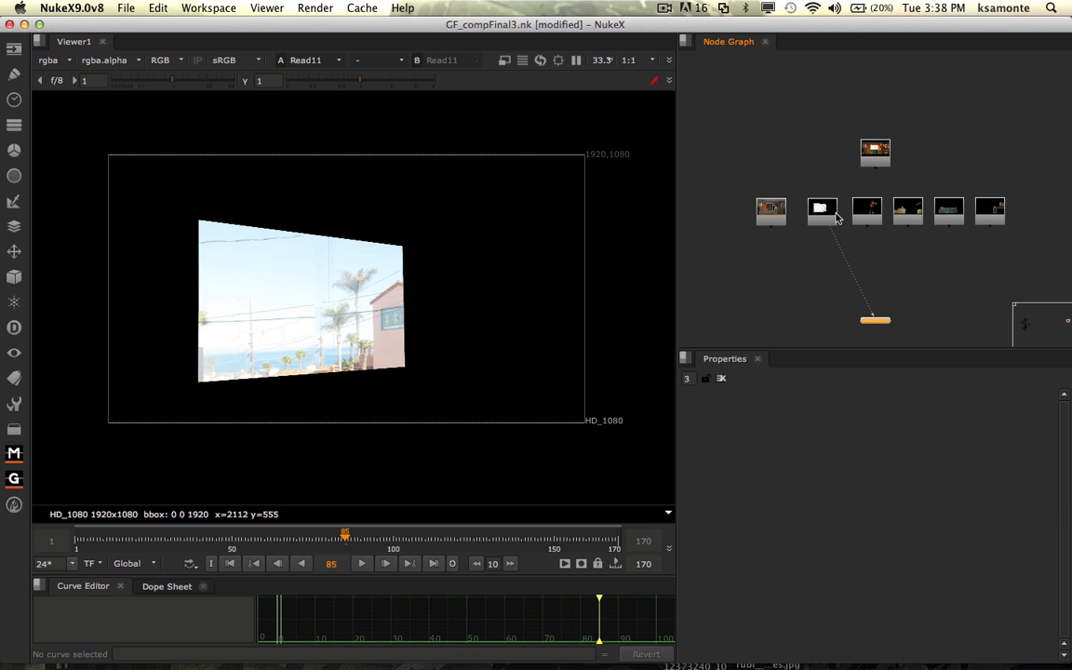
key("1")
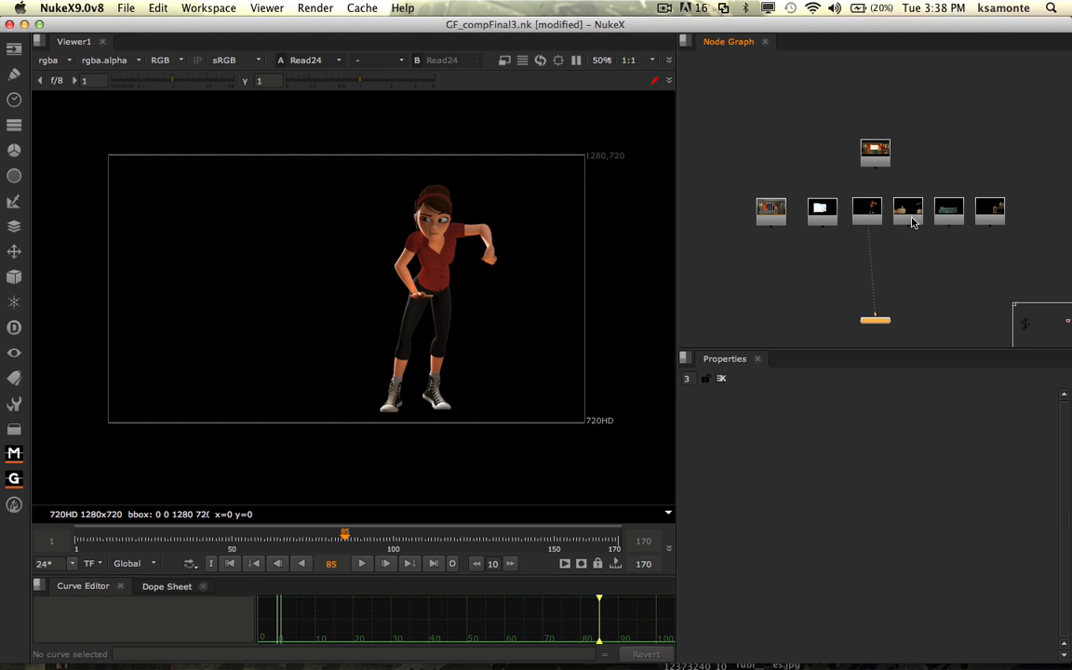
key("1")
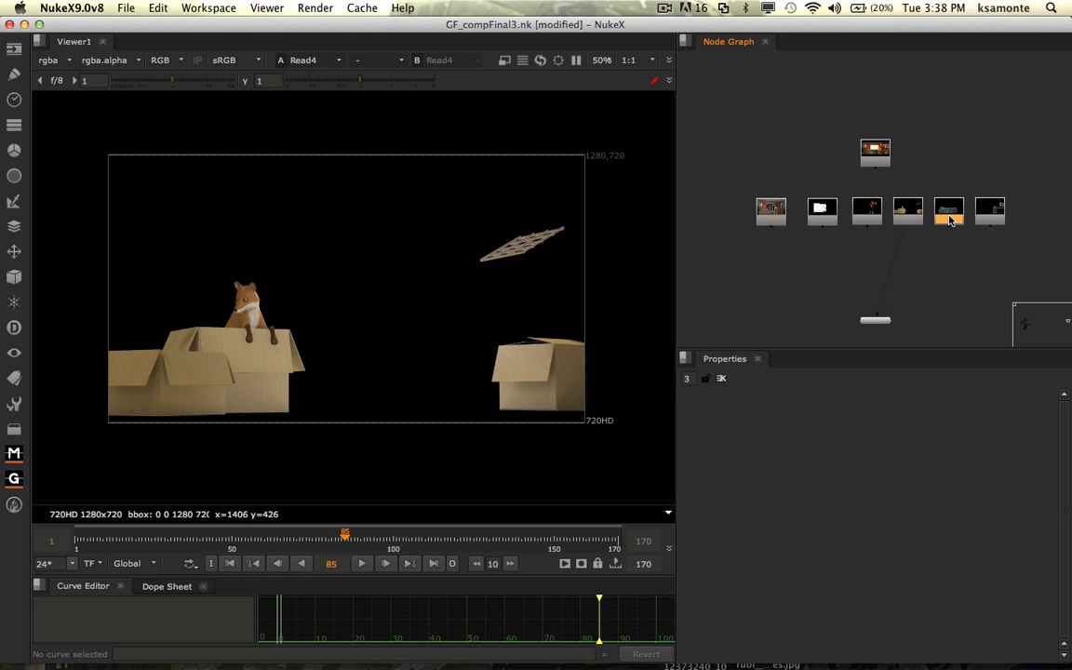
key("1")
key("1")
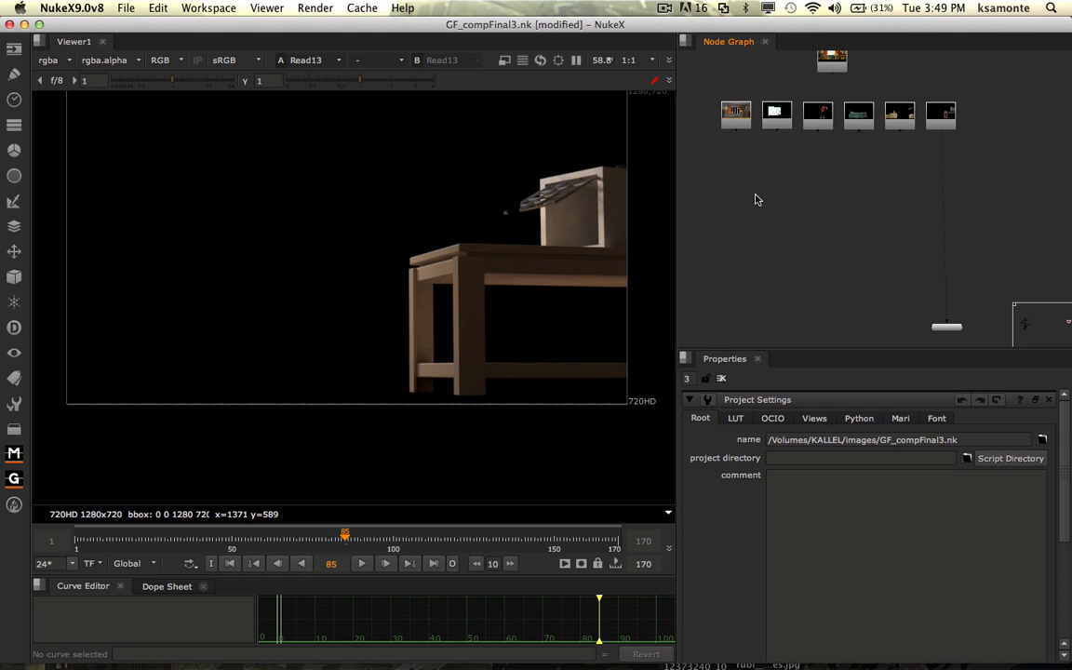
Step: Move the room background Read node below the row of other elements and show it in the viewer
left_click_drag(732, 115, 840, 190)
key("1")
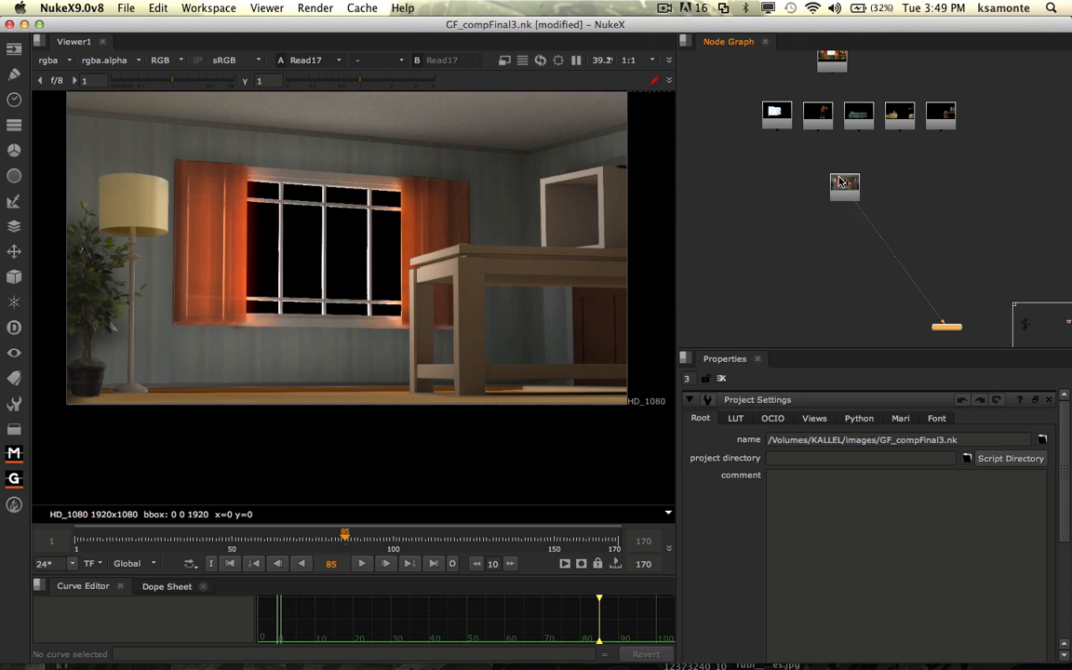
scroll(617, 173, "down", 1)
scroll(521, 200, "down", 2)
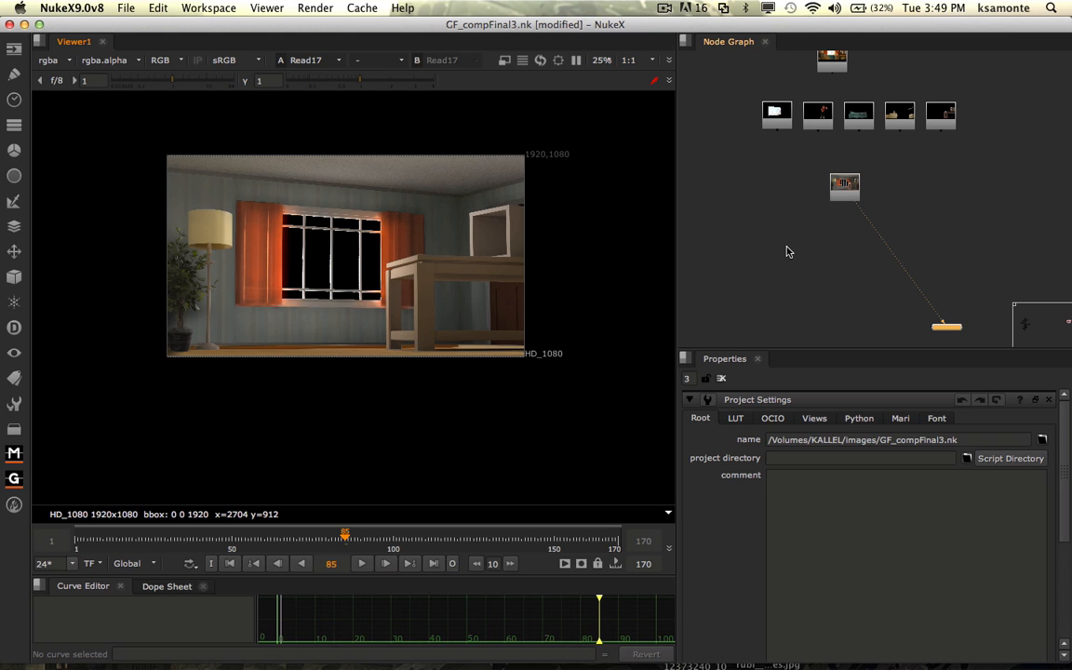
Step: Check the full size format in the Project Settings
scroll(786, 251, "down", 2)
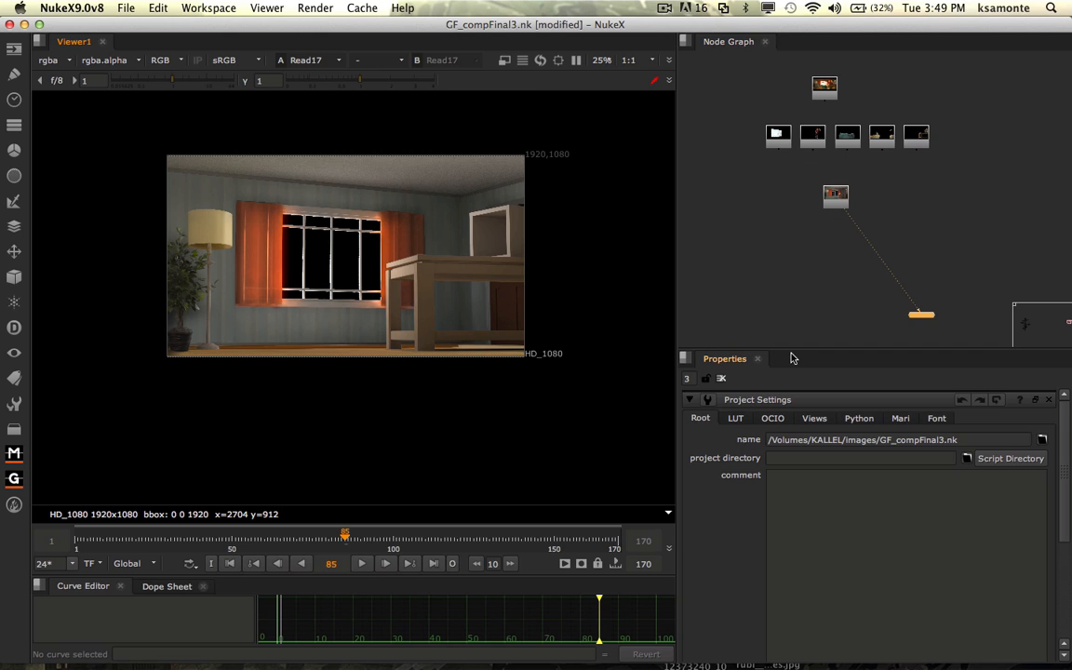
scroll(833, 477, "down", 5)
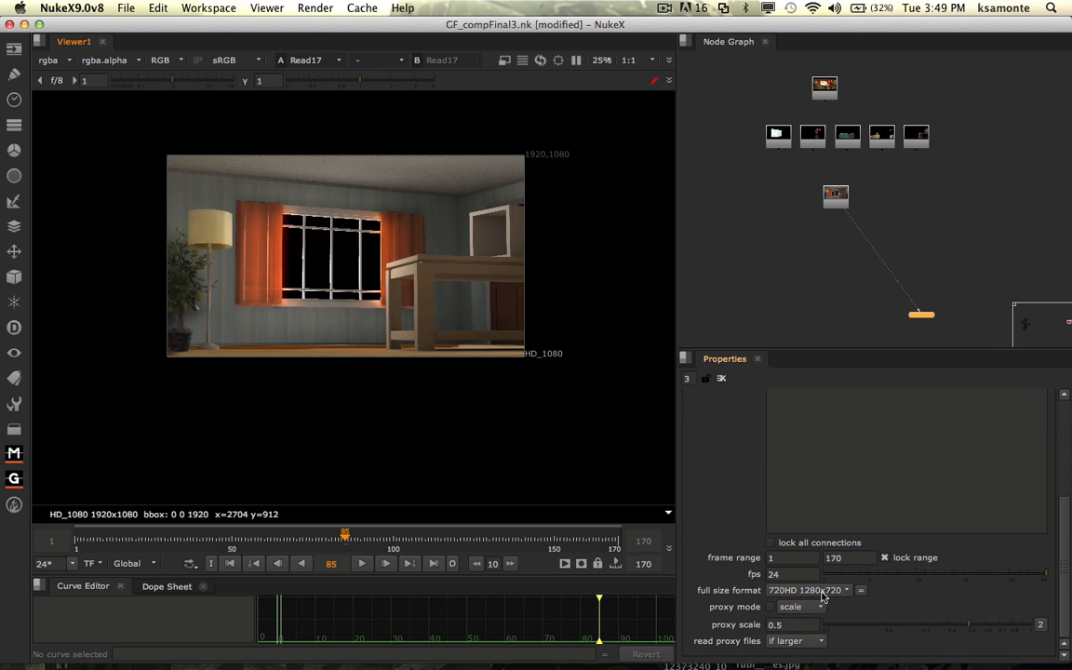
Step: Close the Properties panel and restore it in the same pane
left_click(834, 198)
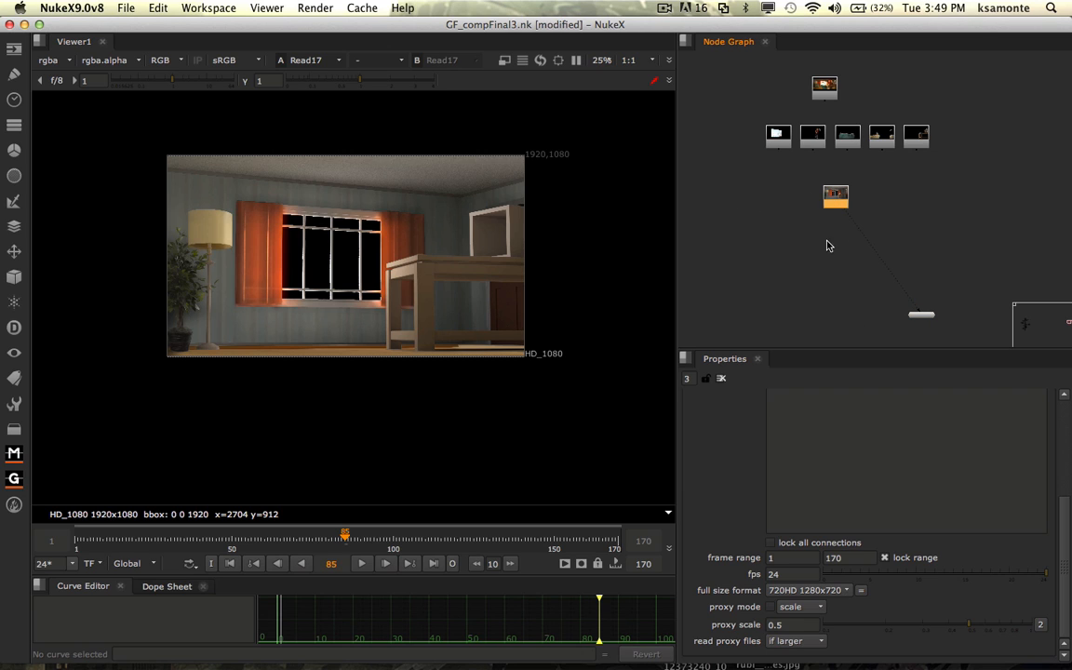
left_click(756, 360)
left_click(684, 358)
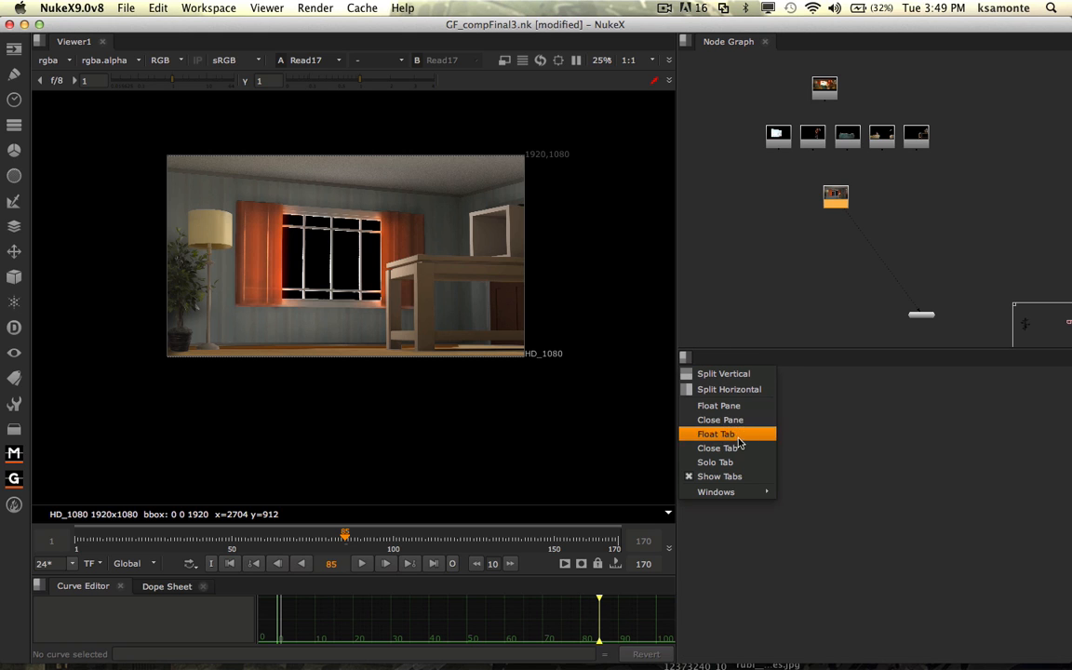
mouse_move(731, 494)
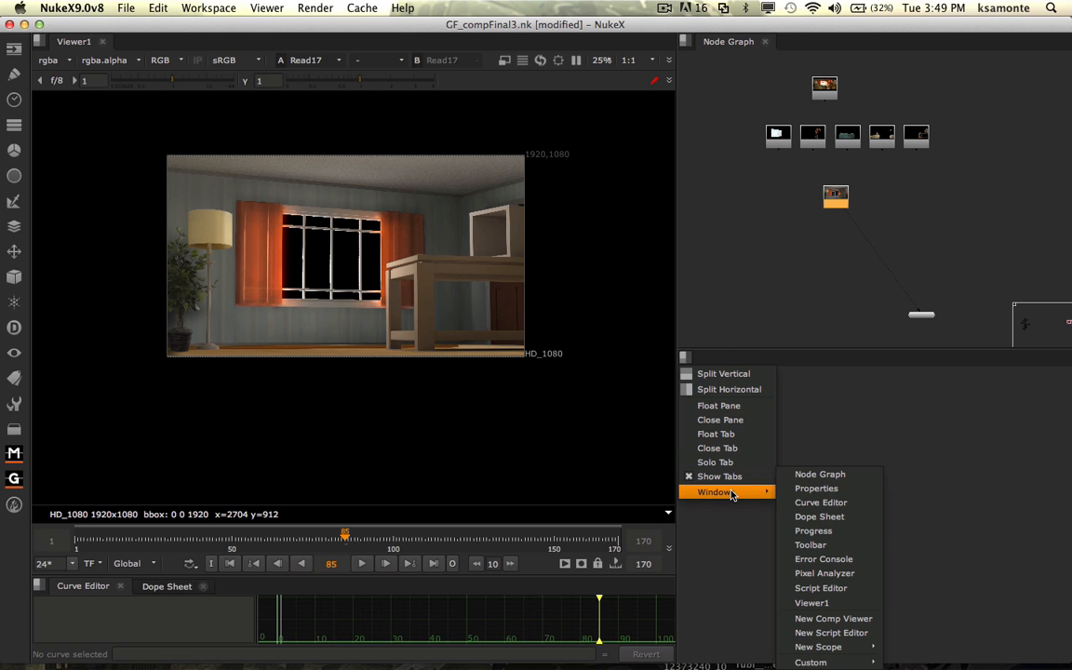
left_click(816, 489)
Step: Open the room background Read node's properties and attach a Reformat node outputting root.format 1280x720
double_click(837, 196)
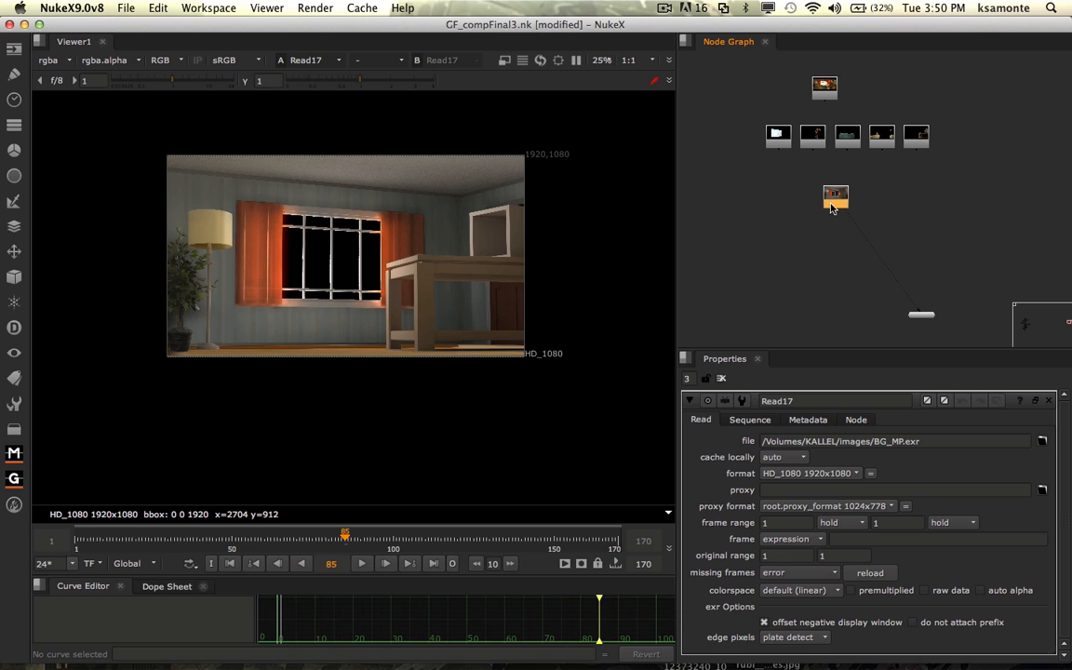
key("Tab")
type("re")
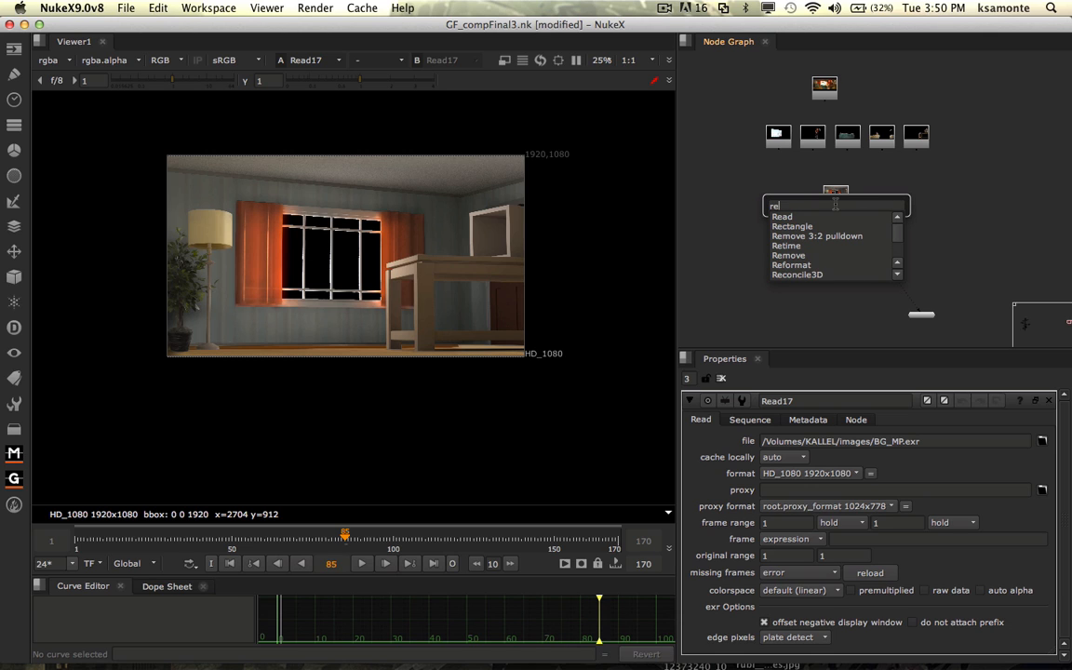
left_click(791, 266)
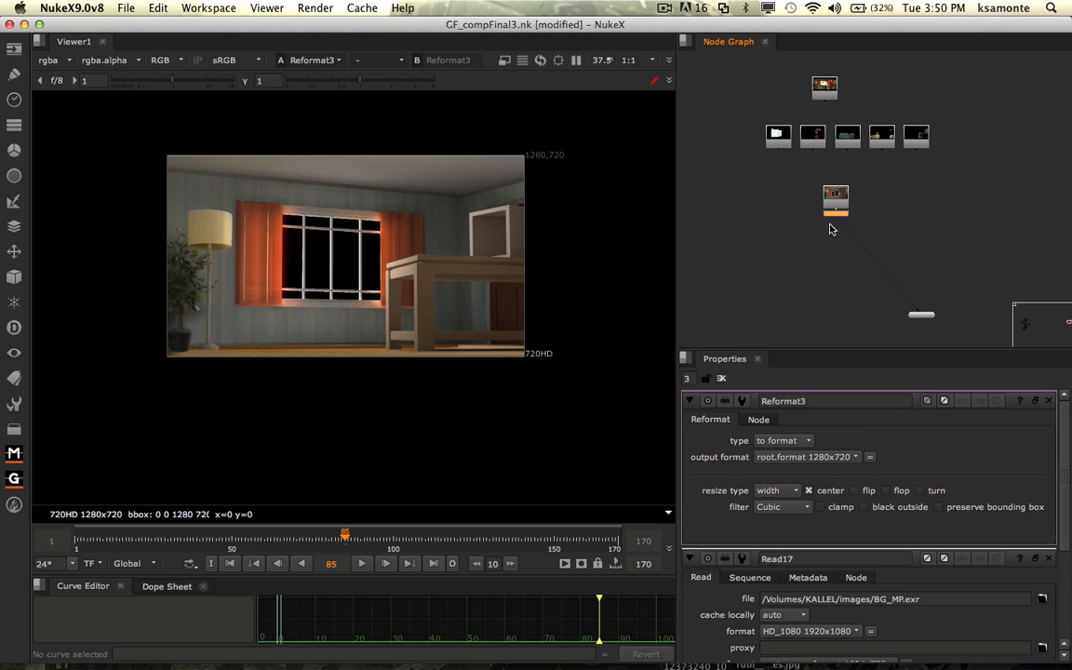
scroll(841, 223, "up", 3)
scroll(846, 224, "up", 2)
scroll(857, 221, "down", 2)
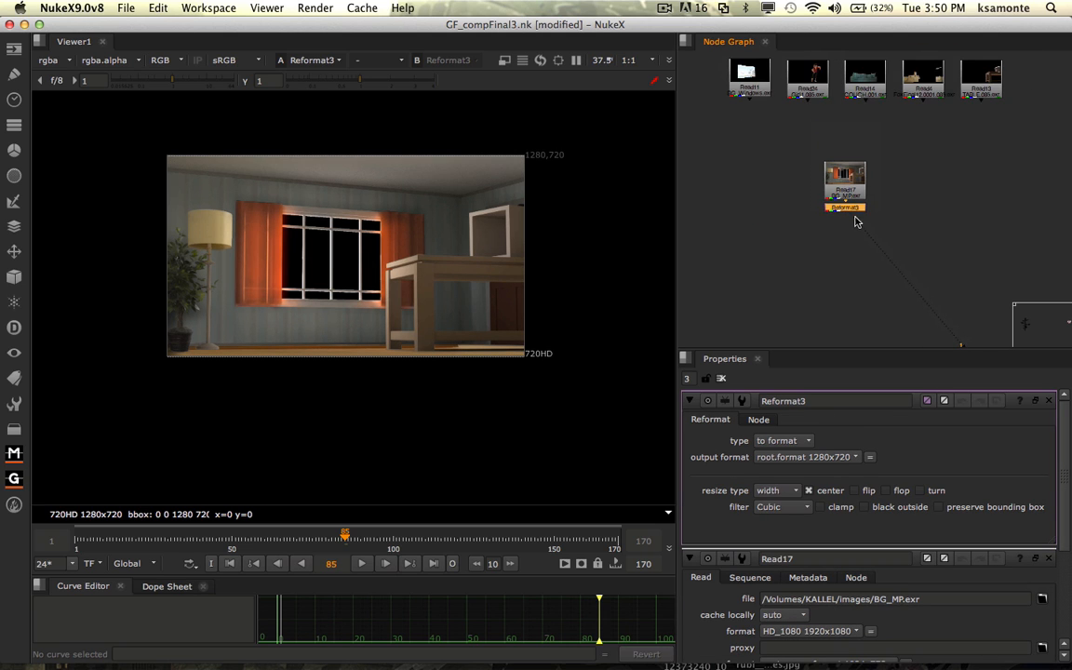
Step: Position the Reformat node directly below the room background Read node, leaving a visible gap between them
middle_click_drag(849, 211, 799, 225)
left_click_drag(800, 224, 800, 232)
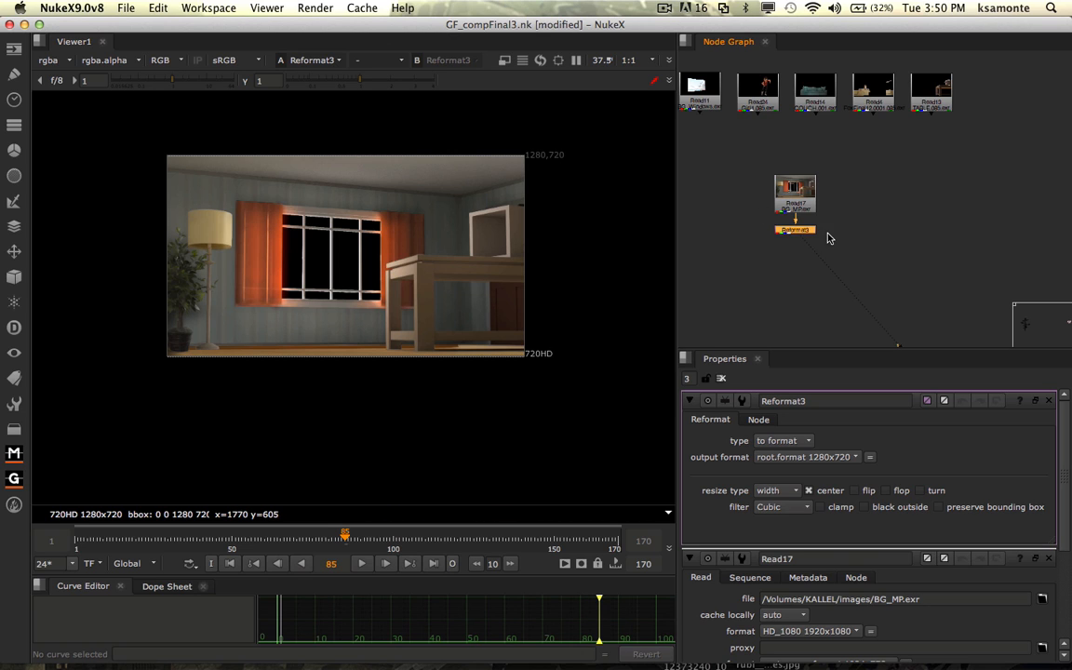
left_click_drag(809, 234, 808, 248)
mouse_move(796, 192)
left_mouse_down()
mouse_move(769, 182)
mouse_move(796, 180)
mouse_move(798, 205)
left_mouse_up()
left_click_drag(803, 250, 796, 244)
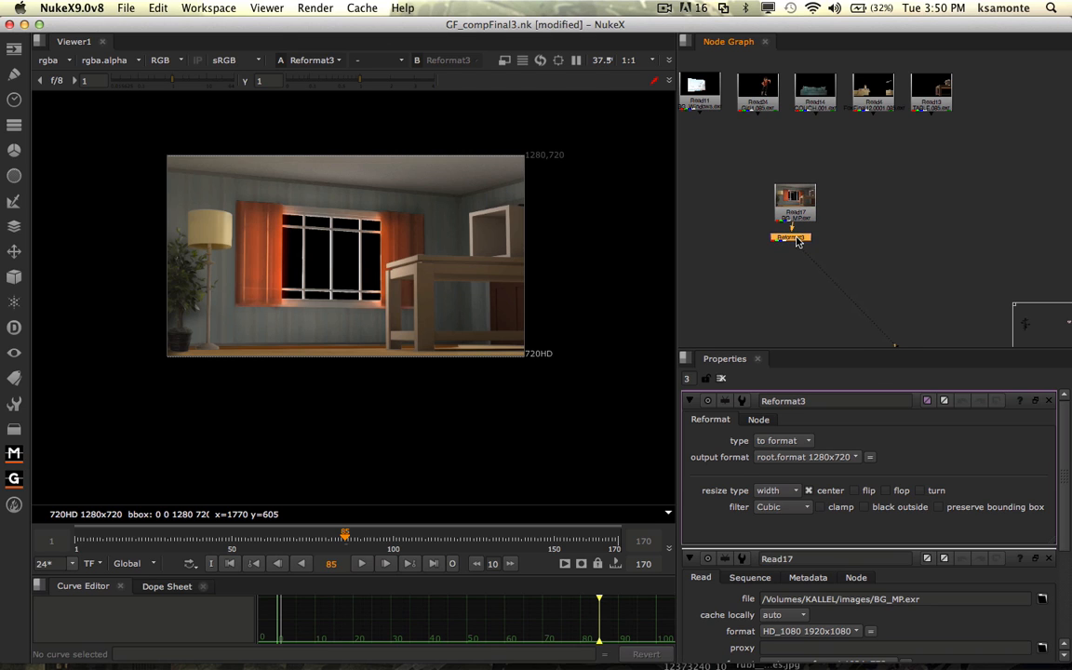
left_click_drag(803, 241, 806, 247)
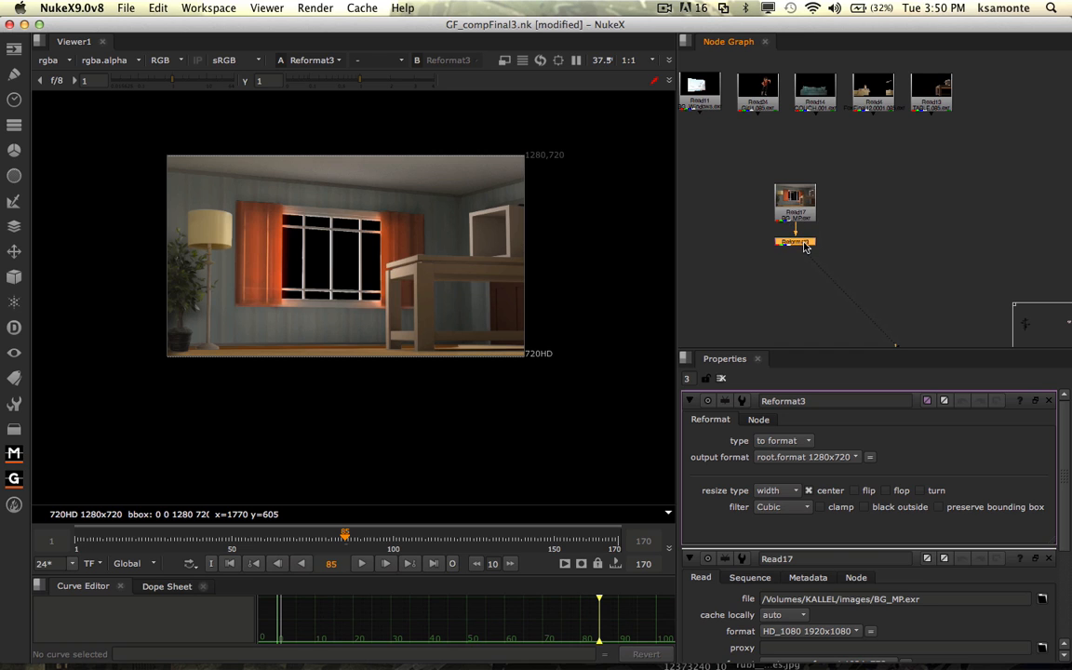
Step: Compare the room background Read node with its Reformat output by viewing each in turn
left_click(803, 214)
key("1")
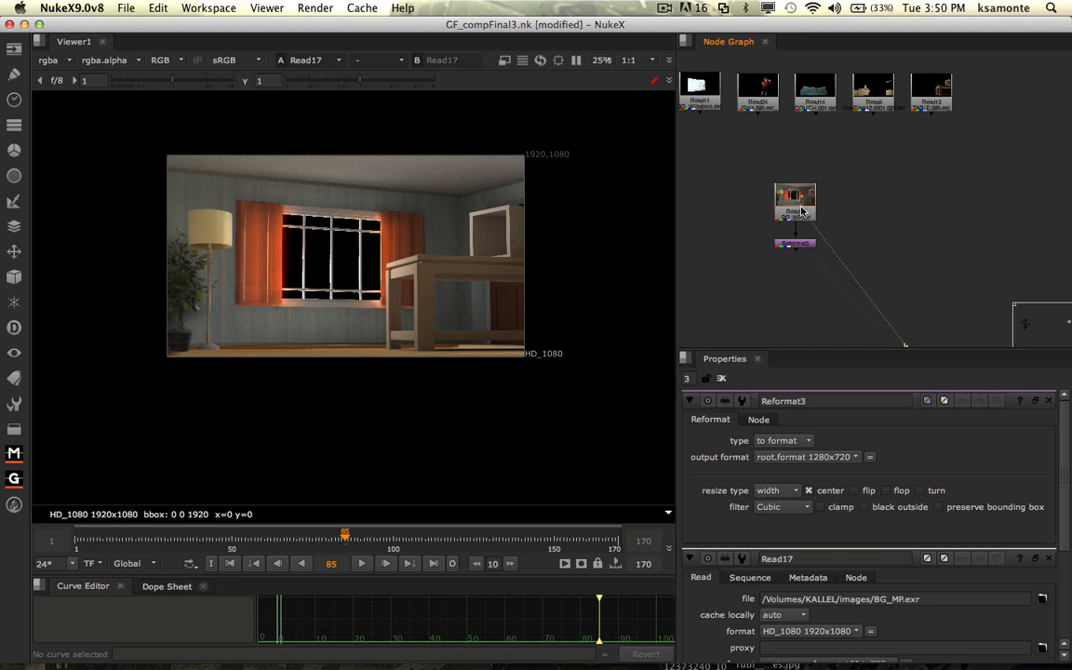
left_click(797, 245)
key("1")
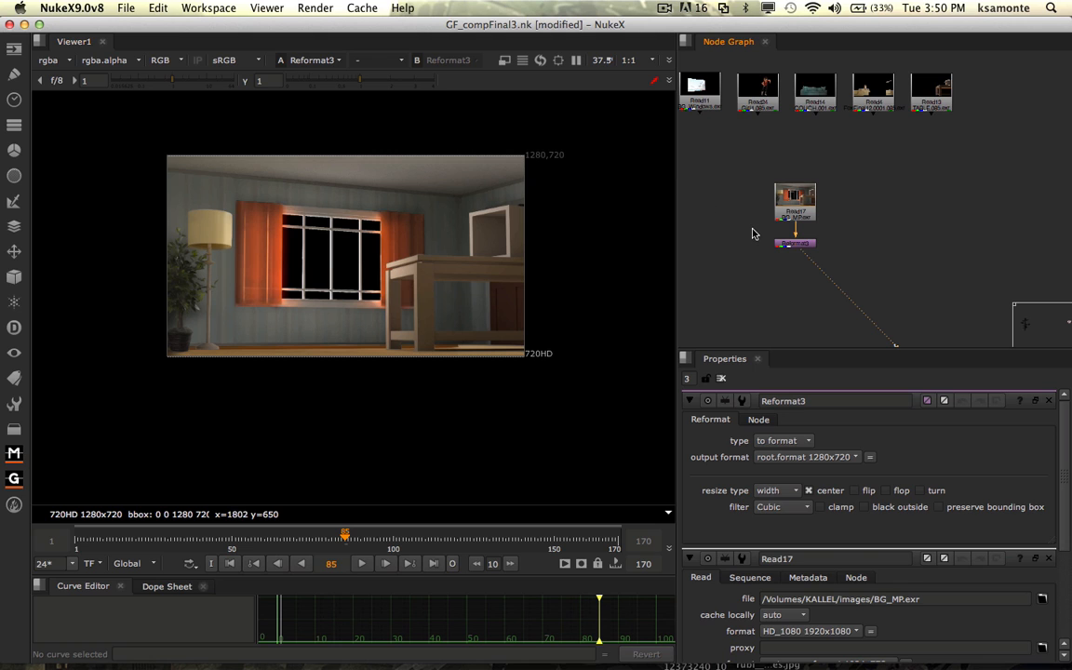
Step: Look up the Merge node among the available merge operations
middle_click_drag(755, 247, 722, 214)
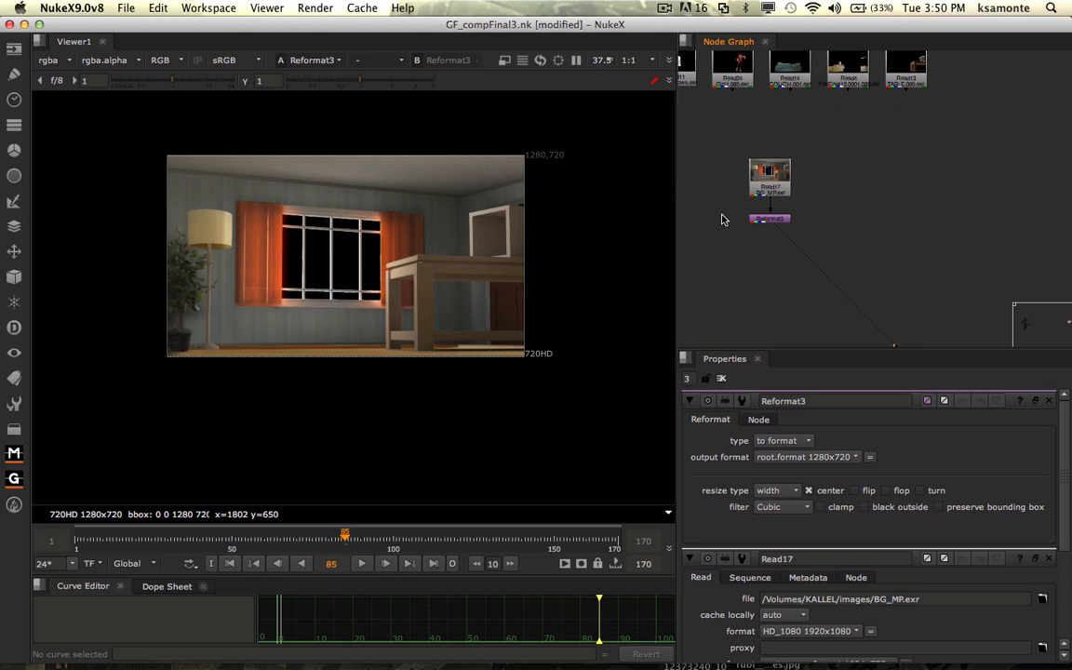
left_click(768, 212)
right_click(795, 165)
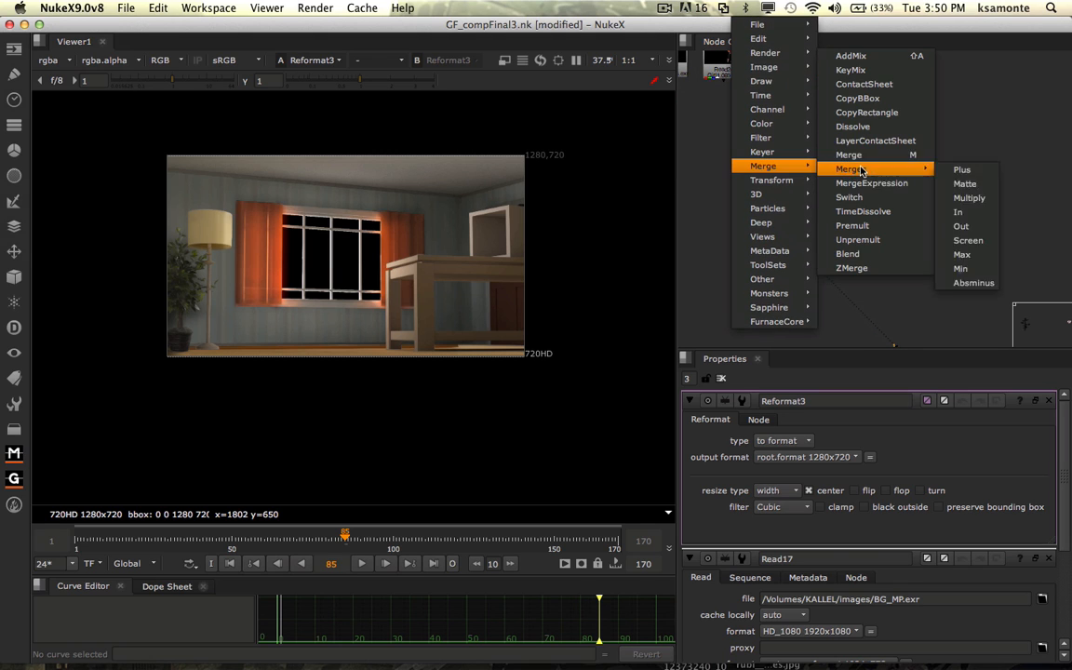
left_click(703, 158)
Step: Move the BG_Windows.exr Read node out of the row to sit beside the room background branch
middle_click_drag(705, 155, 789, 204)
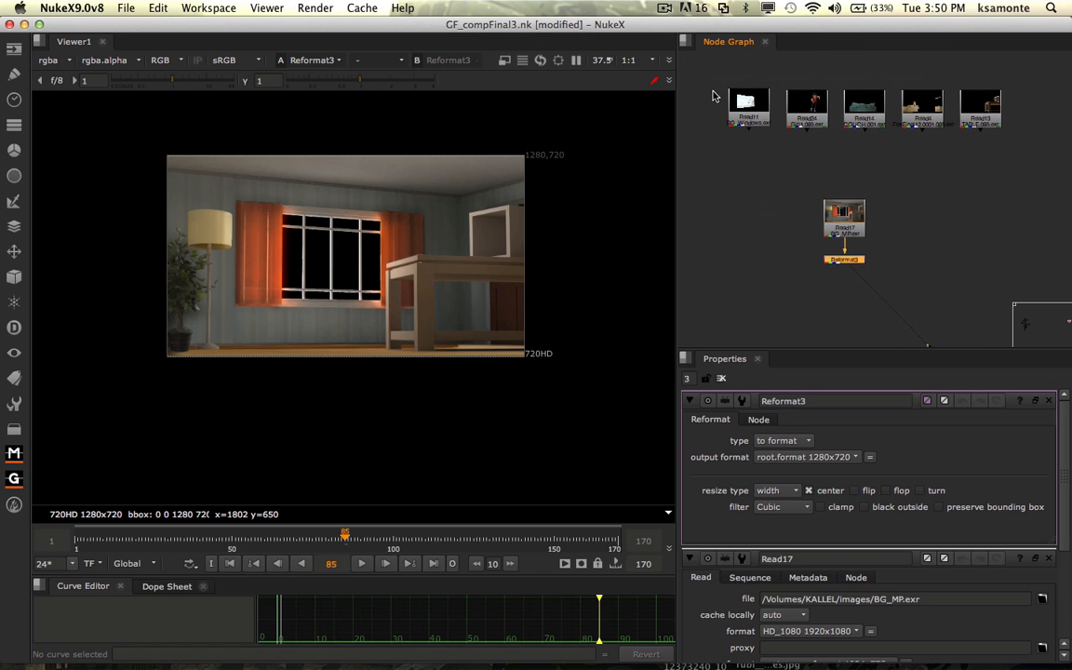
left_click(721, 97)
left_click_drag(729, 98, 926, 218)
middle_click_drag(918, 301, 851, 241)
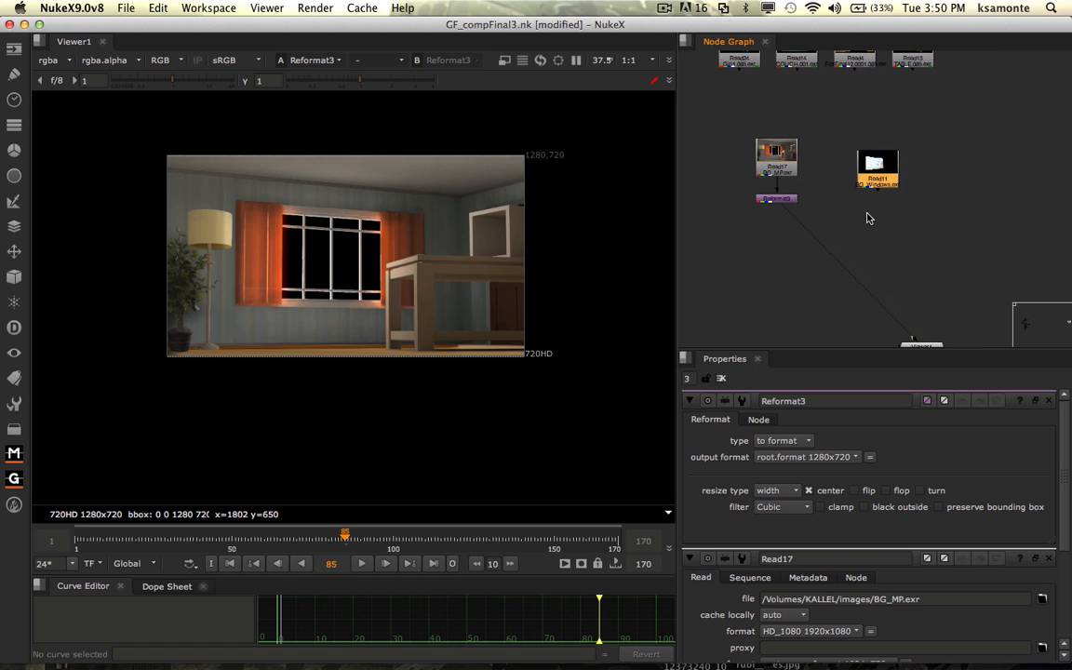
left_click_drag(868, 169, 881, 217)
left_click(850, 196)
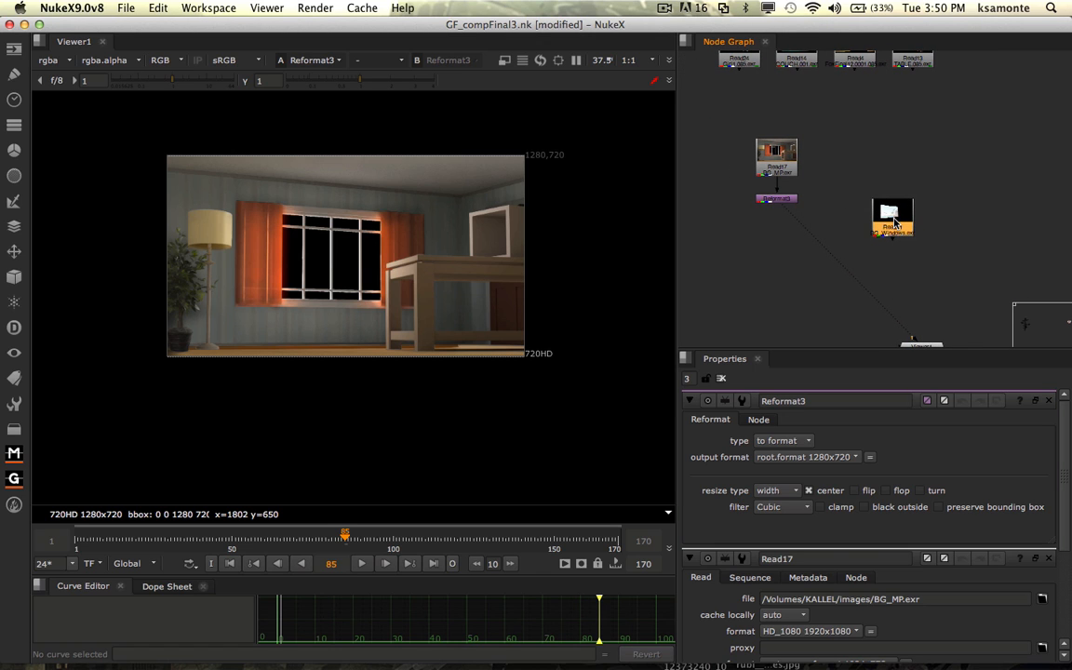
Step: Merge the window image as input A over the reformatted room as input B, and place its Read node level with the Merge
key("m")
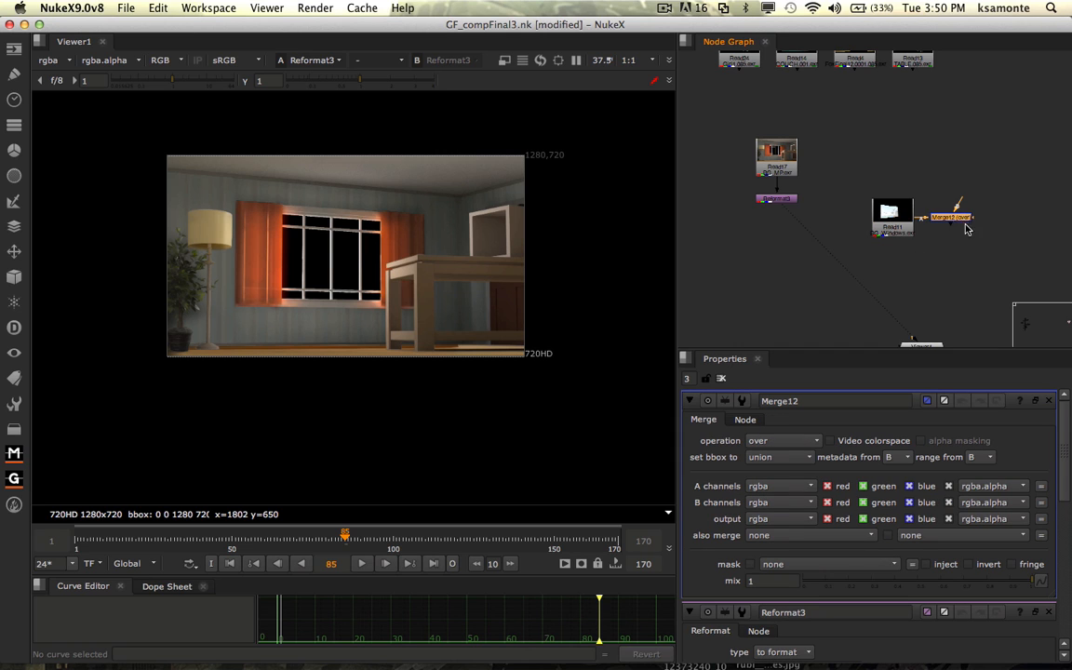
left_click_drag(947, 217, 789, 244)
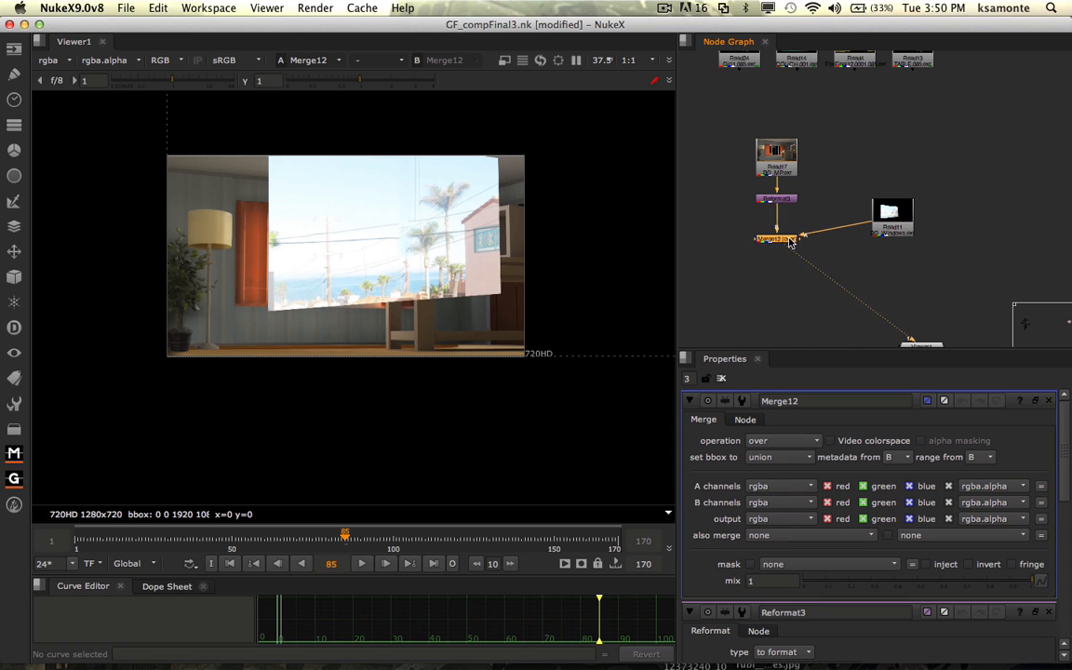
left_click_drag(882, 225, 949, 240)
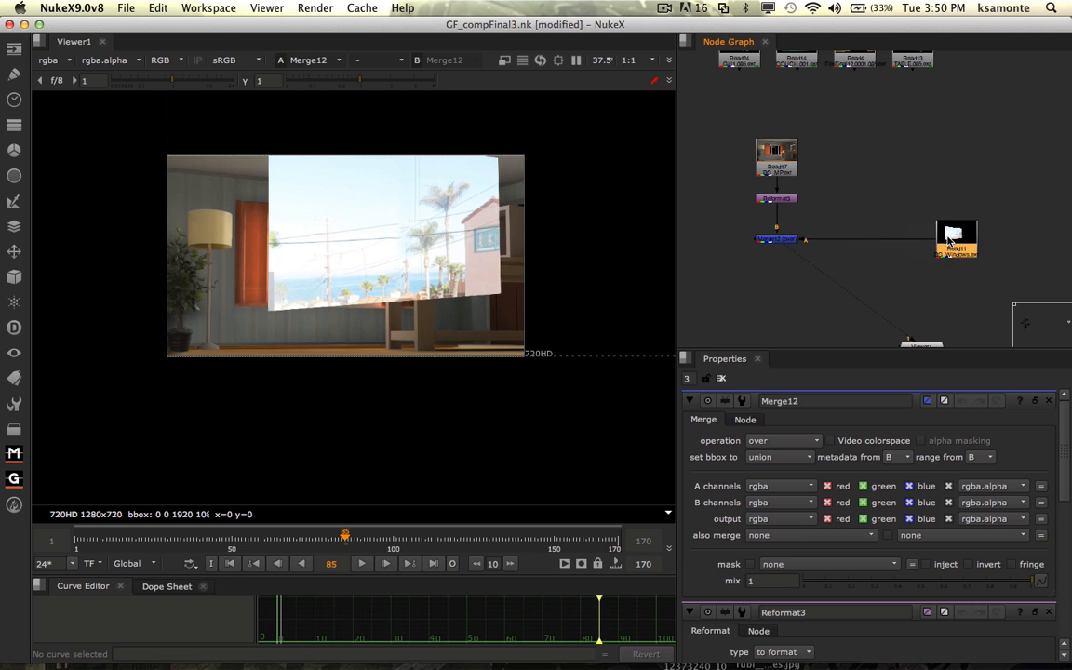
Step: Examine the merged image's bounding box and view the window Read node to check its format
middle_click_drag(402, 239, 357, 293)
scroll(357, 293, "down", 2)
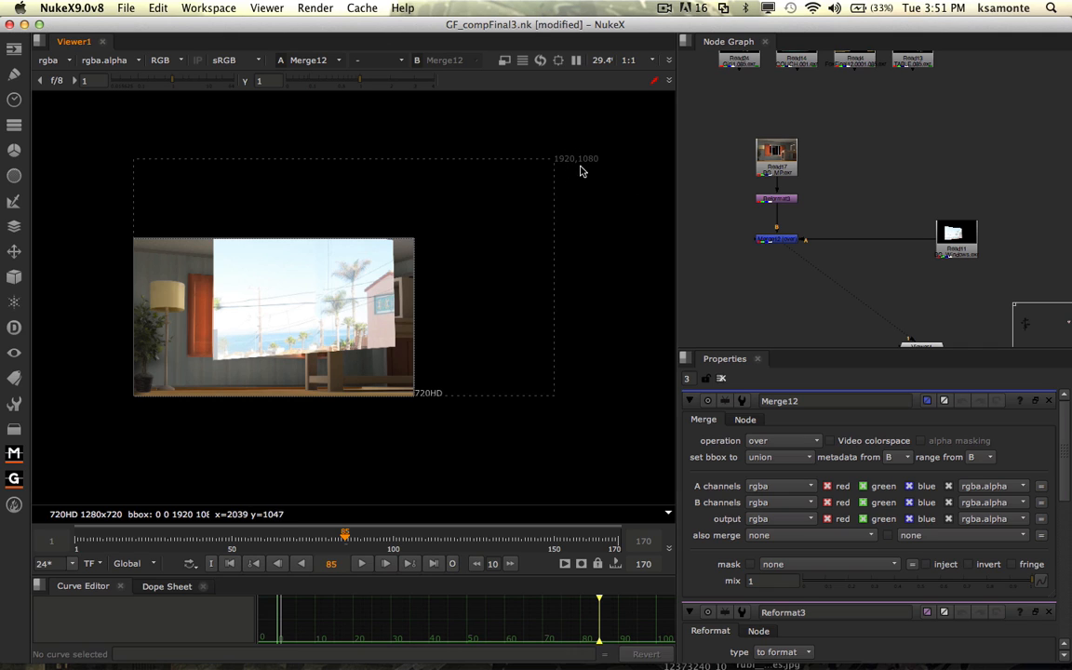
left_click(953, 233)
key("1")
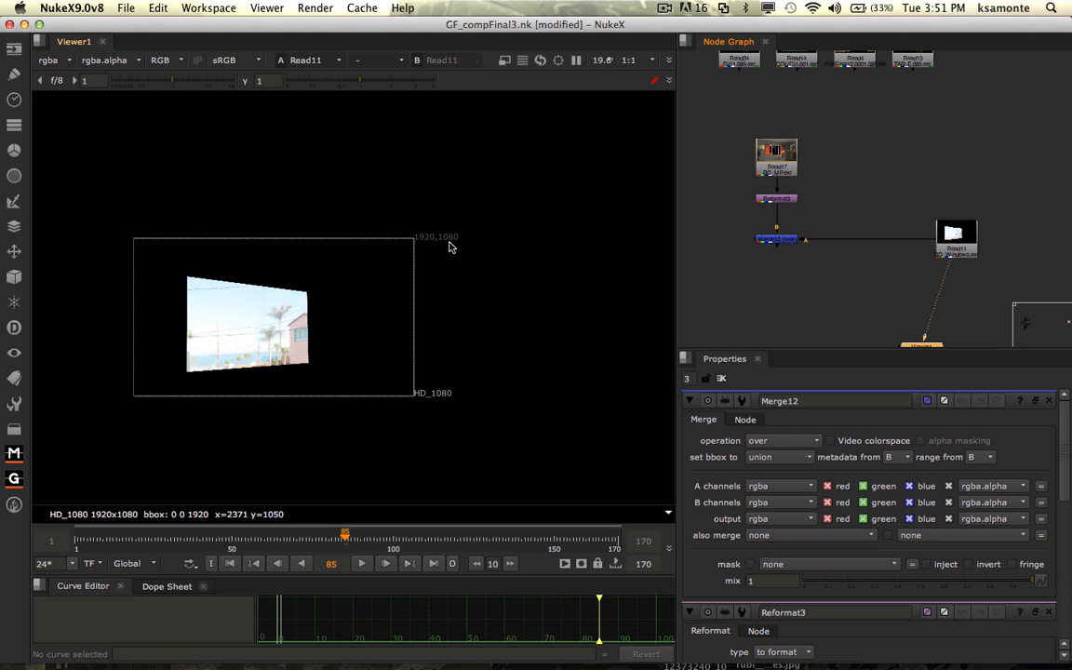
Step: Copy the room's Reformat node and insert the duplicate between the window Read node and the Merge's A input
left_click(784, 201)
scroll(776, 198, "up", 5)
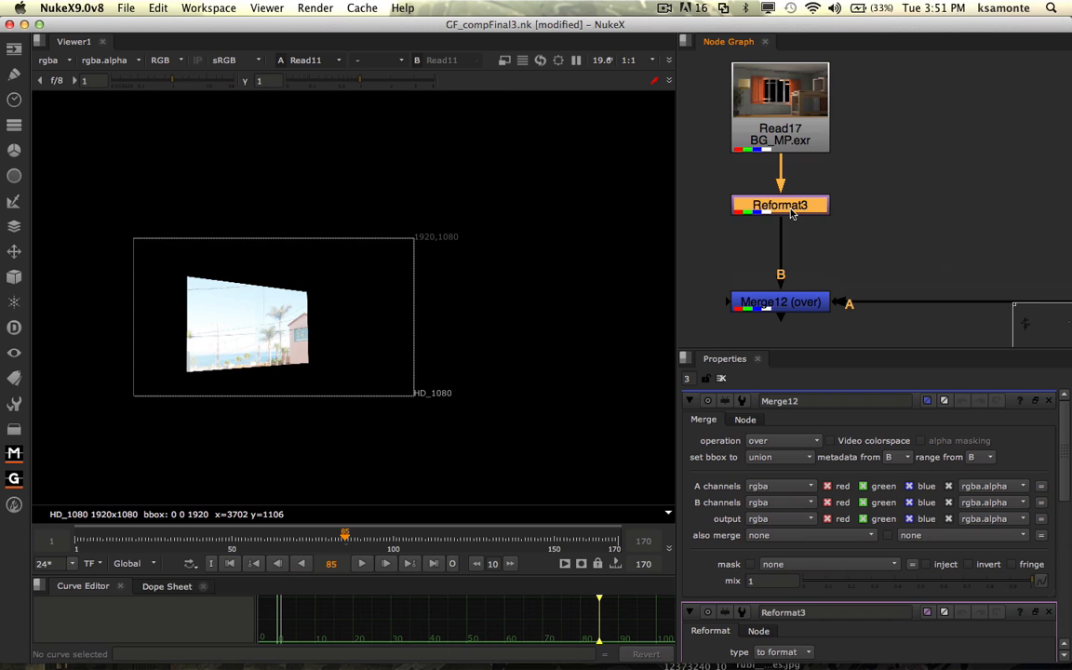
key("super+c")
left_click(884, 177)
key("super+v")
middle_click_drag(976, 248, 873, 211)
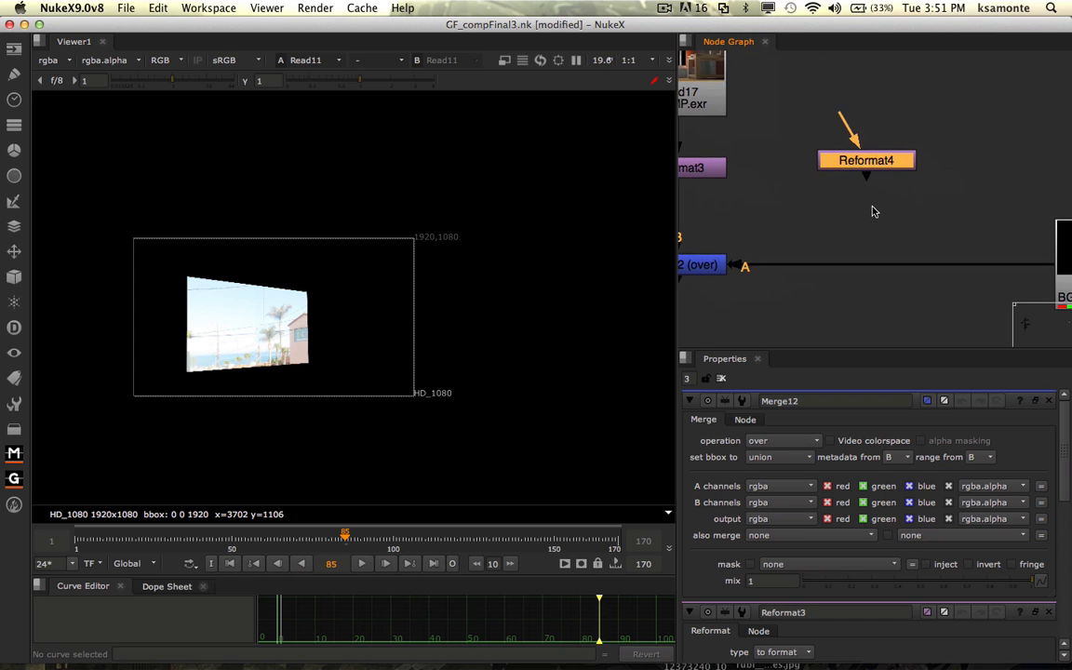
left_click_drag(885, 168, 976, 268)
left_click(908, 141)
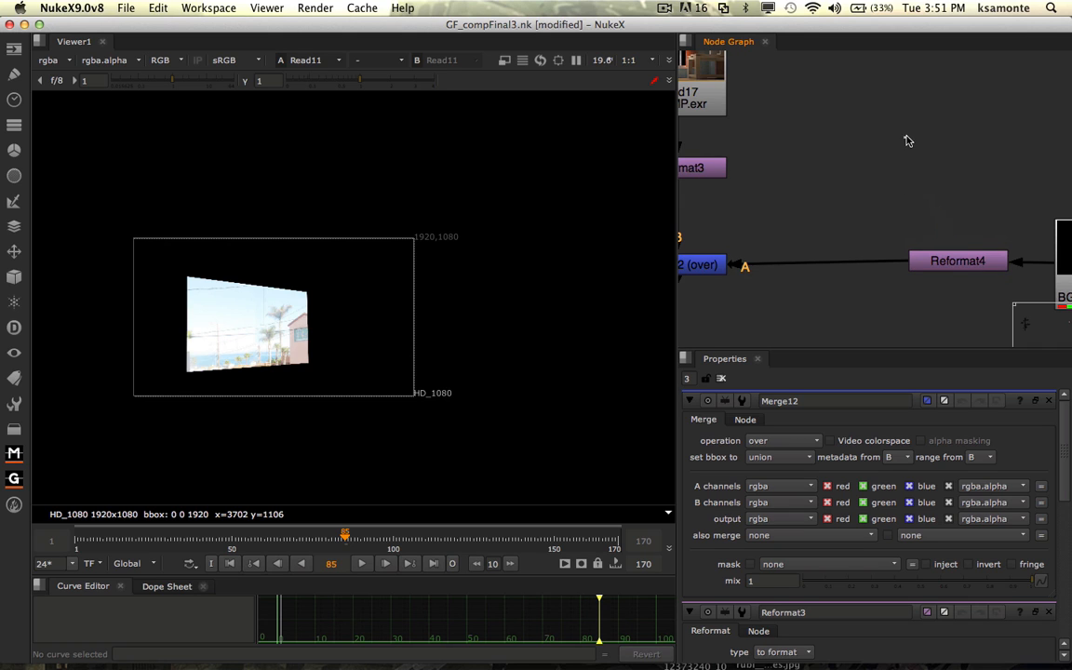
Step: Show the reformatted window image in the viewer and place its Read node directly above the Reformat node
middle_click_drag(950, 178, 817, 50)
left_click(848, 132)
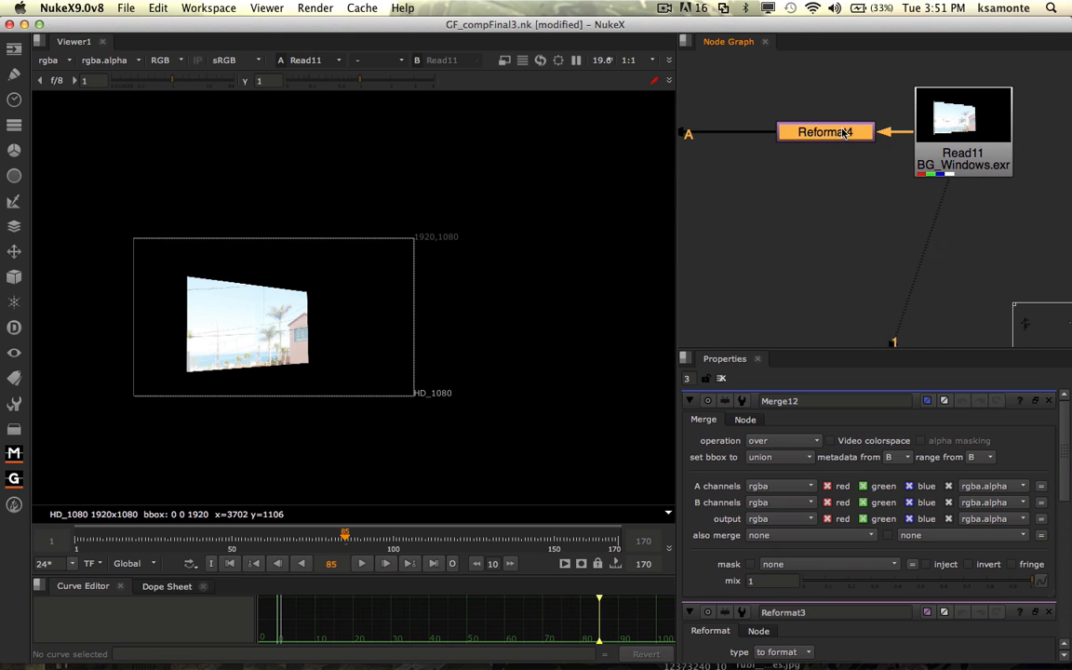
key("1")
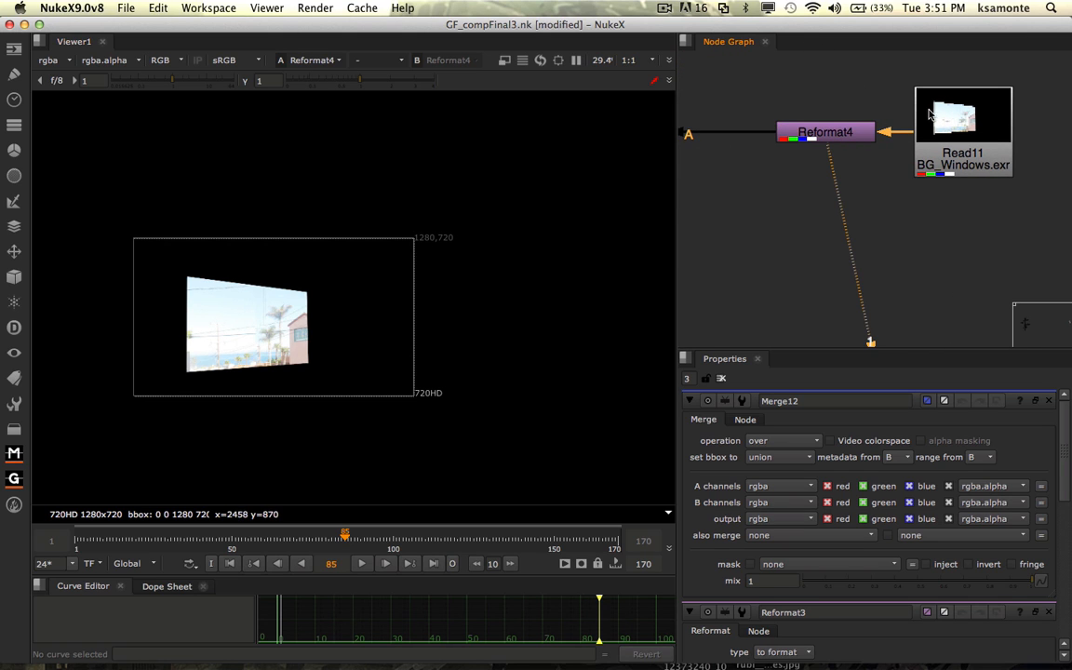
left_click_drag(945, 140, 824, 78)
scroll(788, 155, "down", 2)
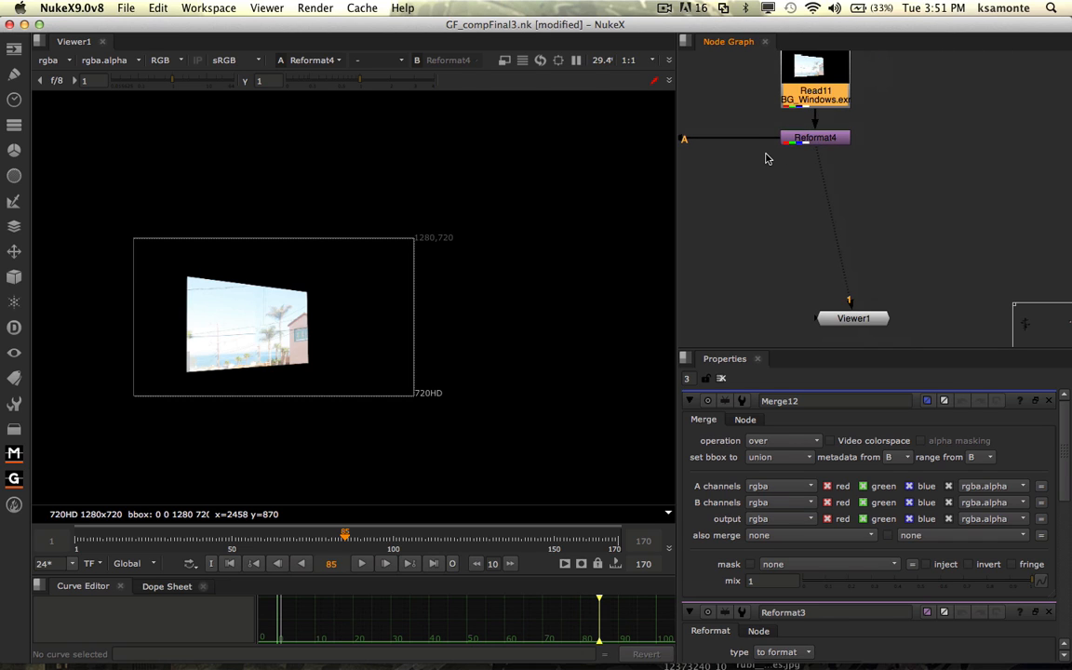
middle_click_drag(777, 161, 864, 207)
scroll(838, 177, "down", 2)
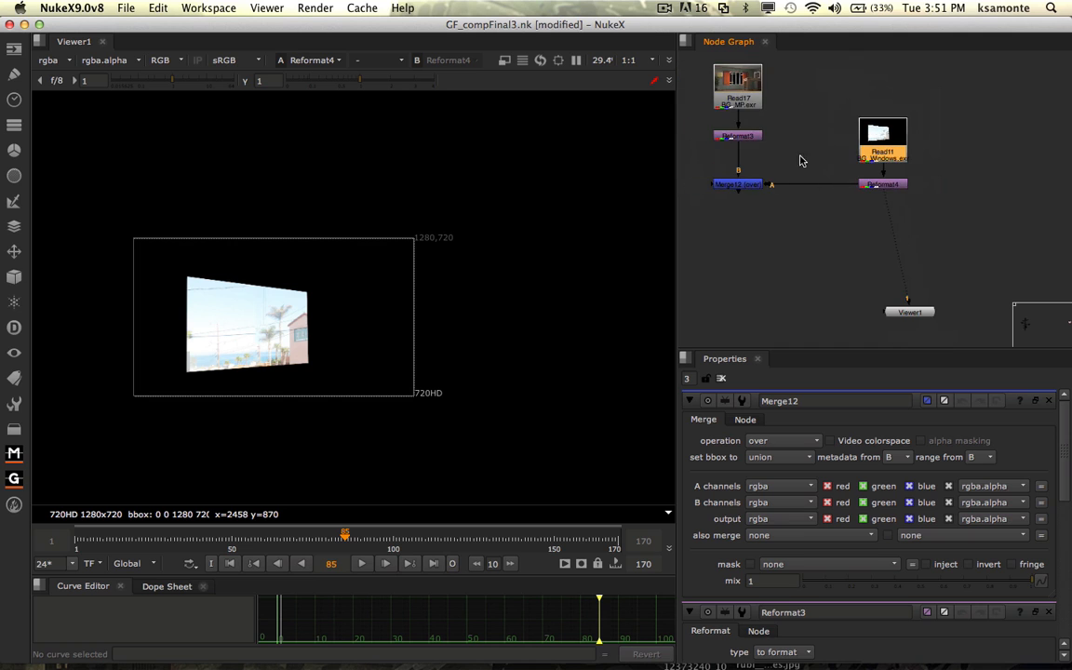
key("m")
right_click(809, 163)
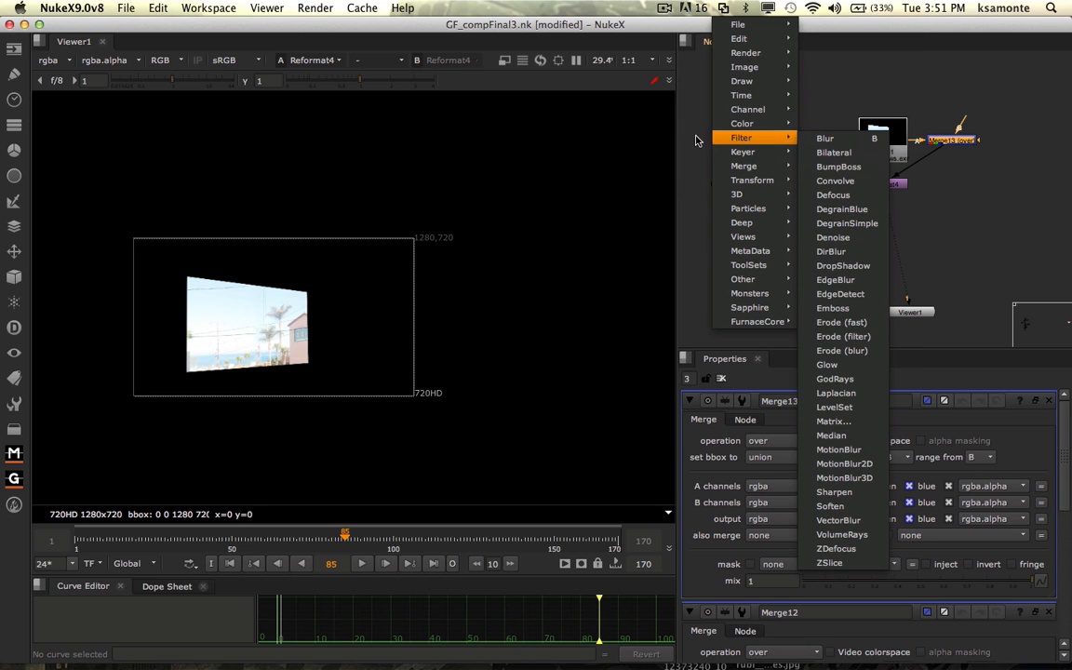
key("Escape")
key("Delete")
Step: Nudge the window Read node upward above its Reformat node and show the Merge result in the viewer
left_click_drag(882, 154, 882, 139)
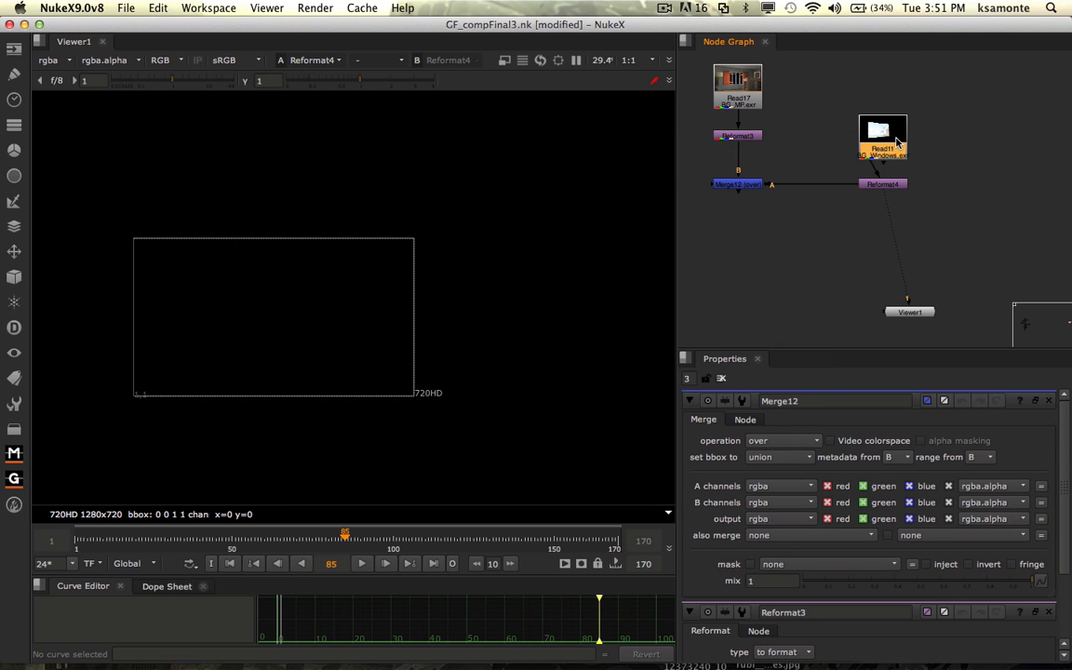
left_click(746, 184)
key("1")
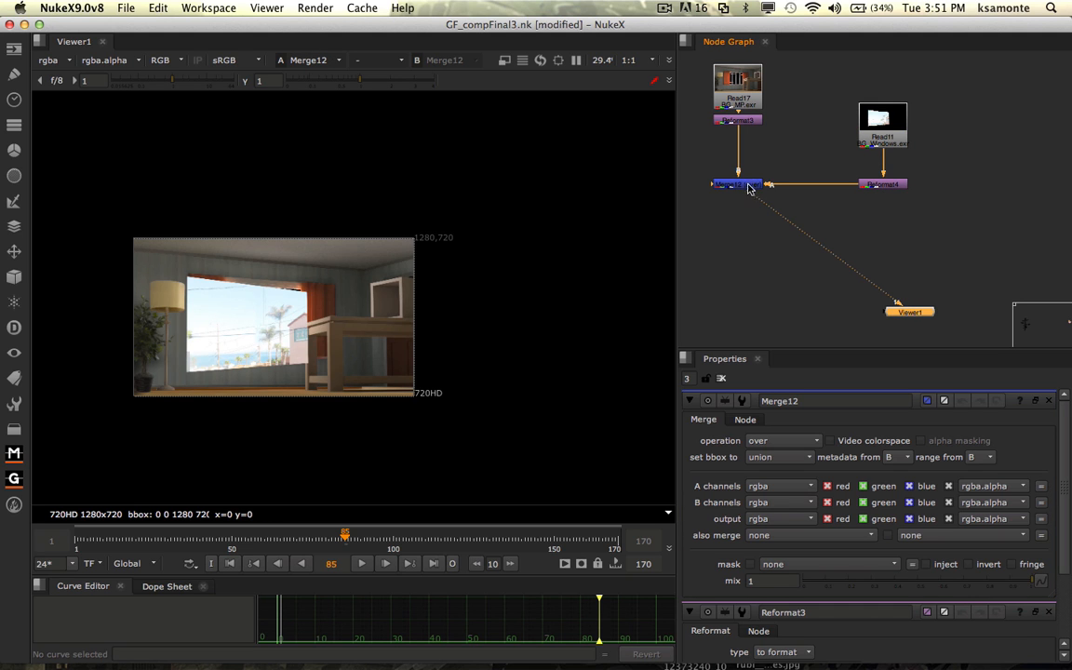
middle_click_drag(325, 360, 403, 285)
scroll(364, 280, "up", 5)
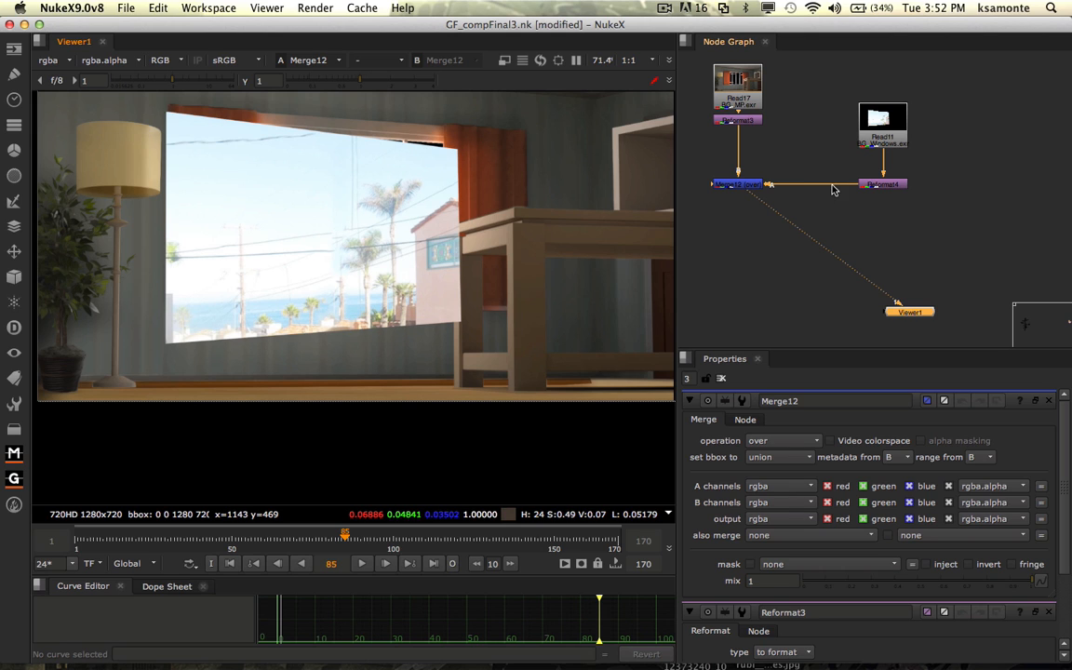
Step: Add an unconnected Transform node below the window image's Reformat node
left_click(881, 185)
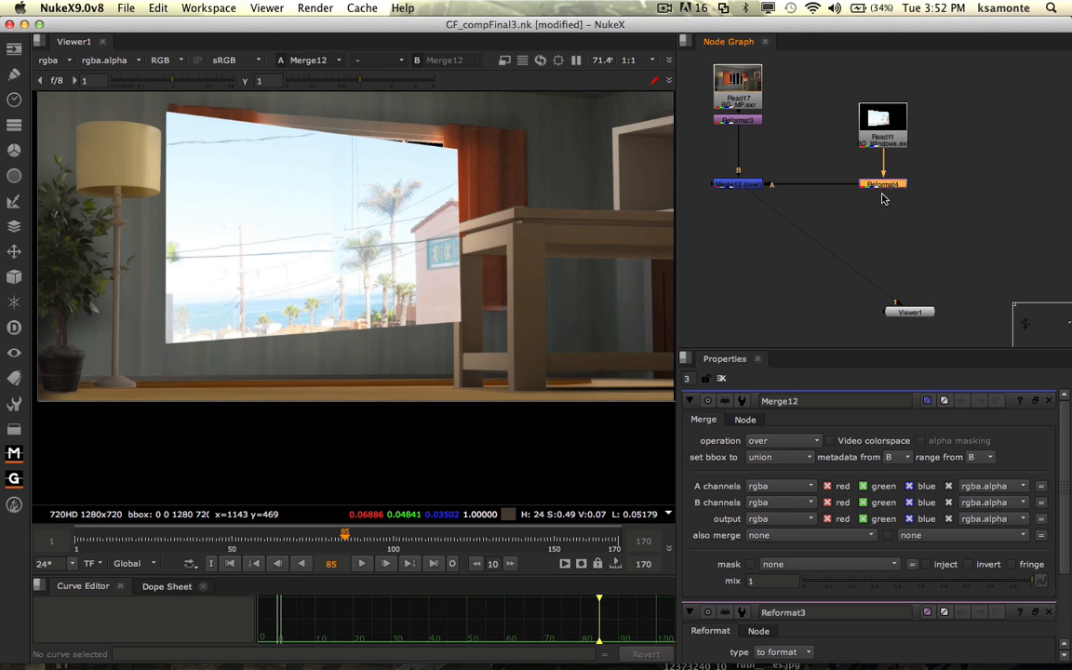
left_click(927, 236)
key("Tab")
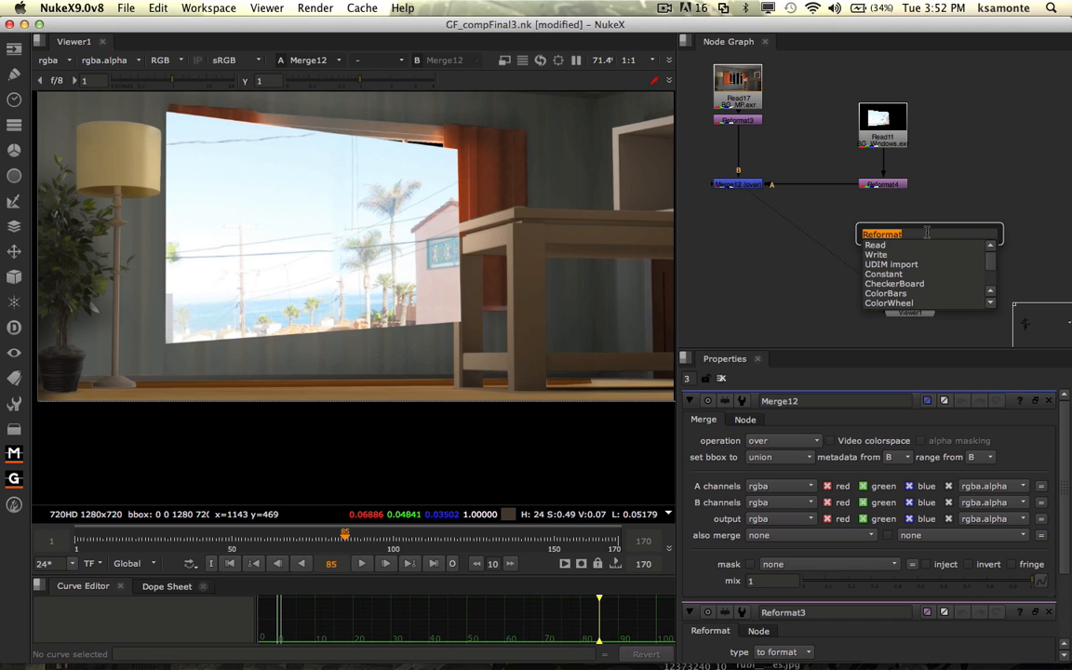
type("tra")
left_click(913, 246)
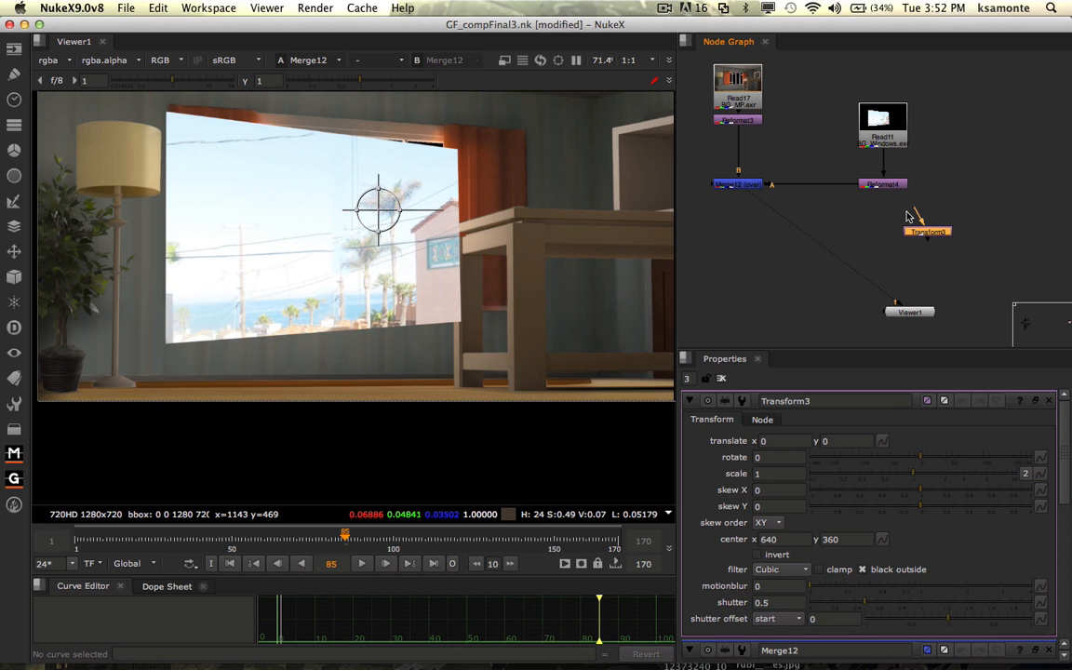
Step: Insert the Transform between the window's Reformat node and the Merge, and translate the window image to x 4, y 24
left_click_drag(944, 234, 902, 231)
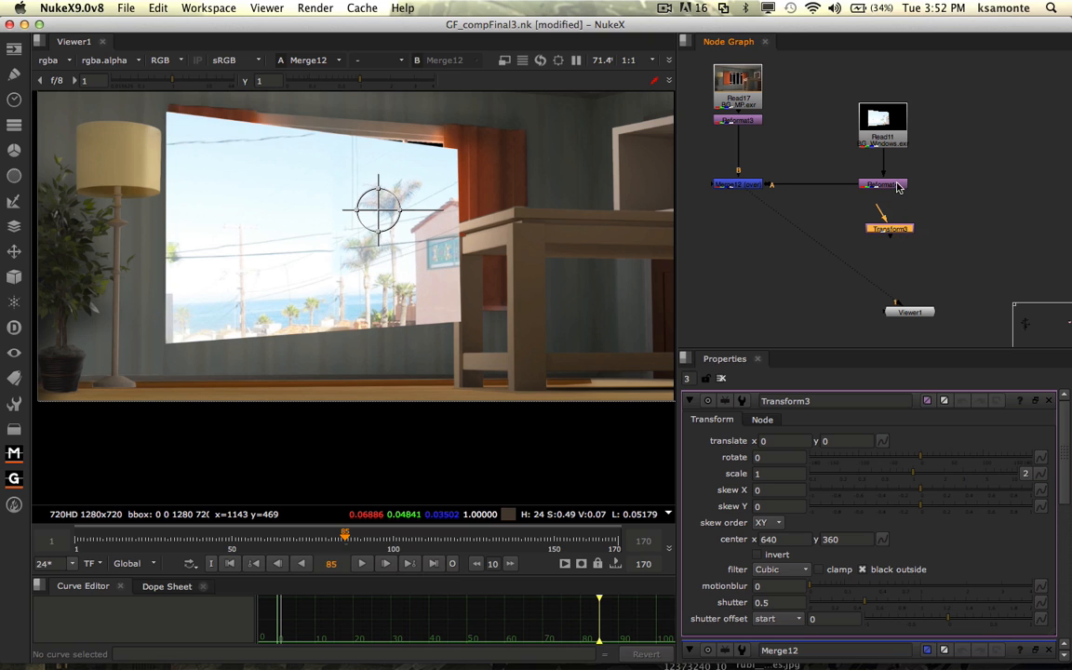
left_click_drag(869, 155, 907, 166)
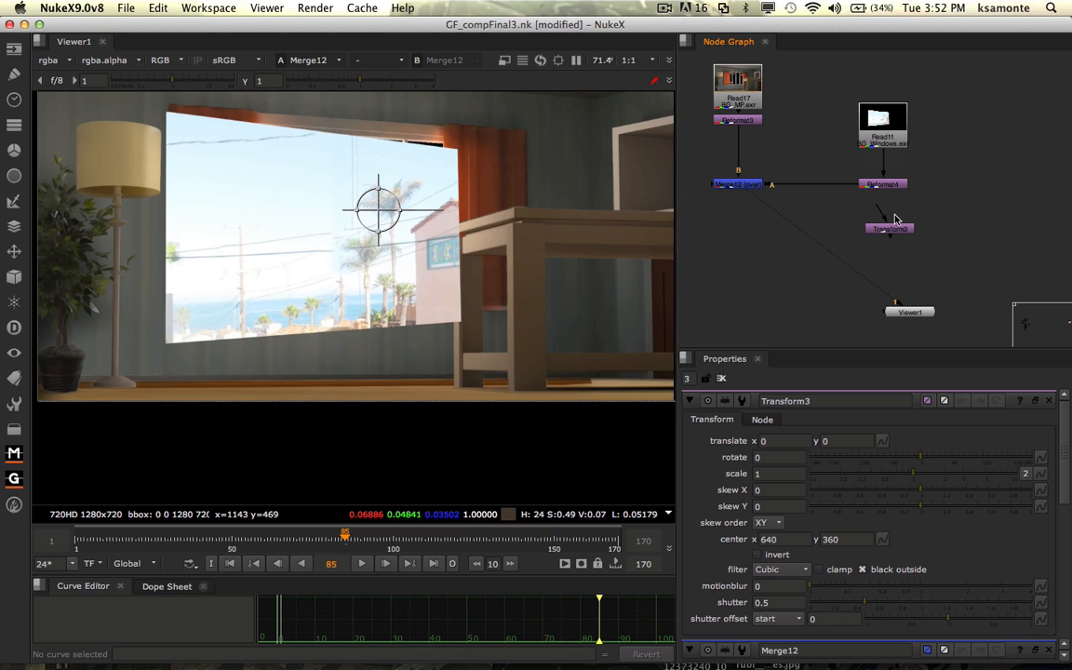
mouse_move(889, 234)
left_mouse_down()
mouse_move(829, 199)
mouse_move(824, 161)
mouse_move(826, 189)
mouse_move(882, 213)
left_mouse_up()
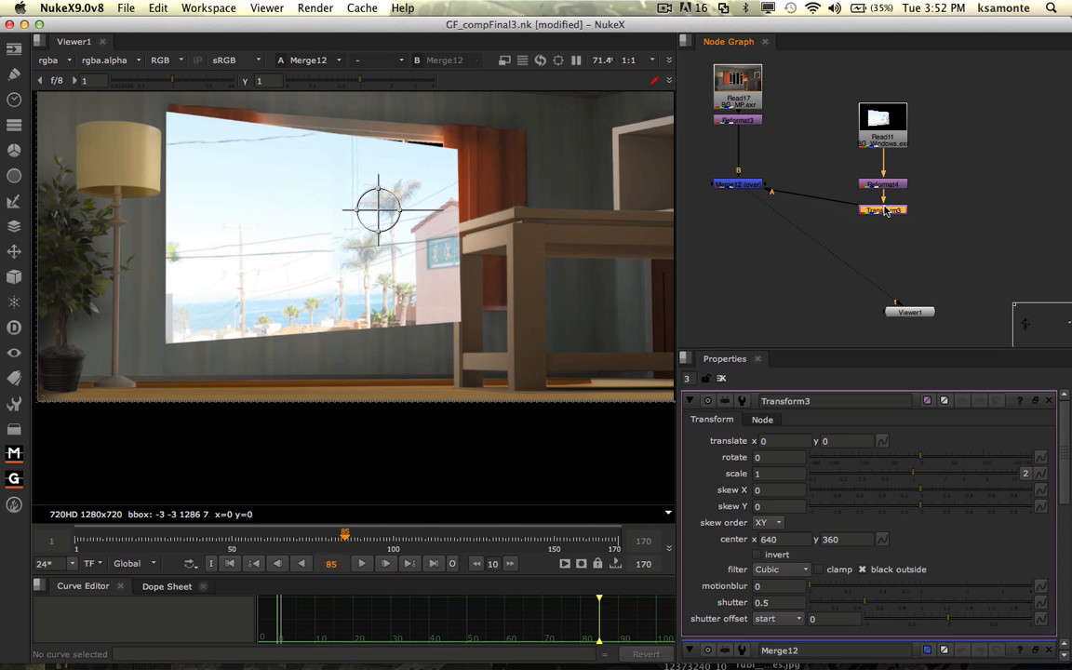
left_click_drag(376, 212, 379, 198)
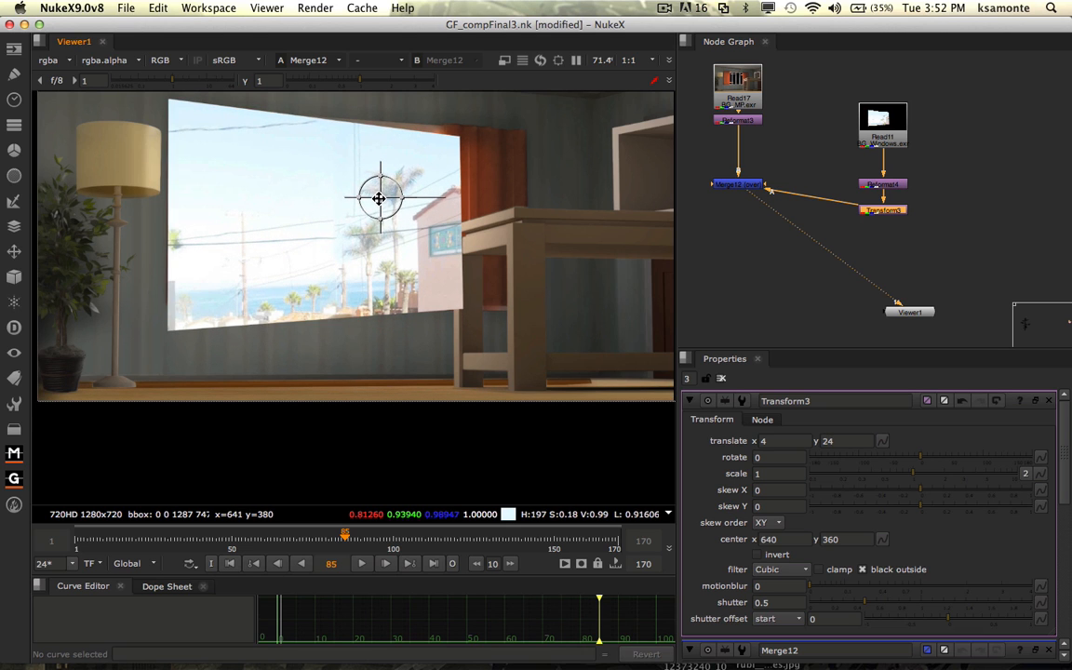
Step: Move the window Read, Reformat and Transform nodes together so the Transform lines up level with the Merge node
left_click(824, 229)
left_click_drag(817, 77, 978, 248)
left_click_drag(885, 118, 935, 93)
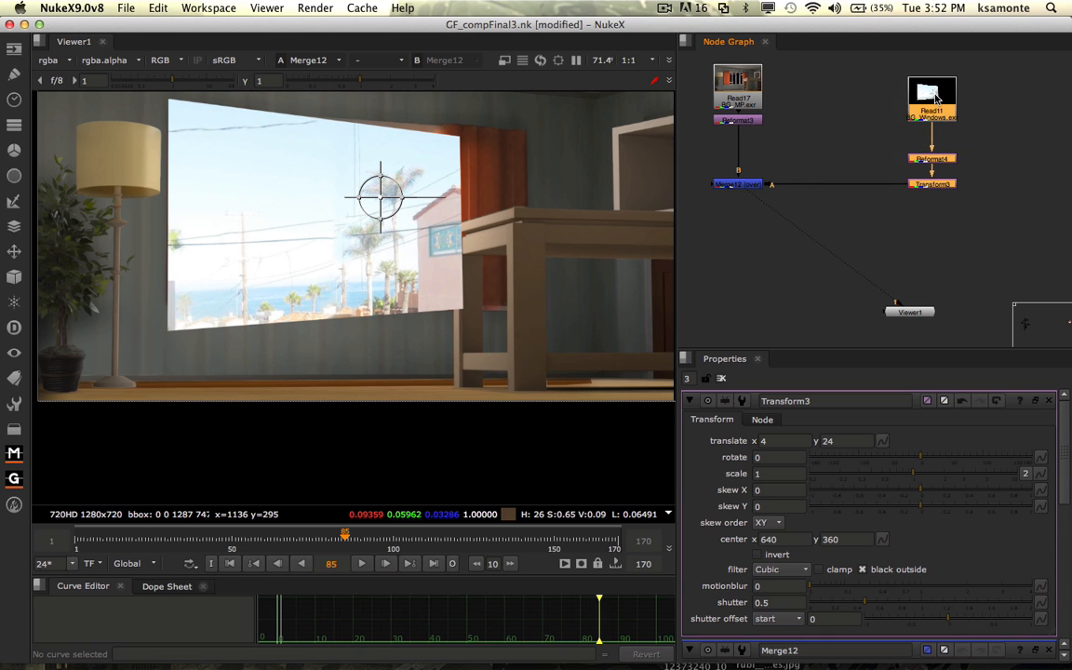
left_click(816, 194)
middle_click_drag(420, 172, 440, 201)
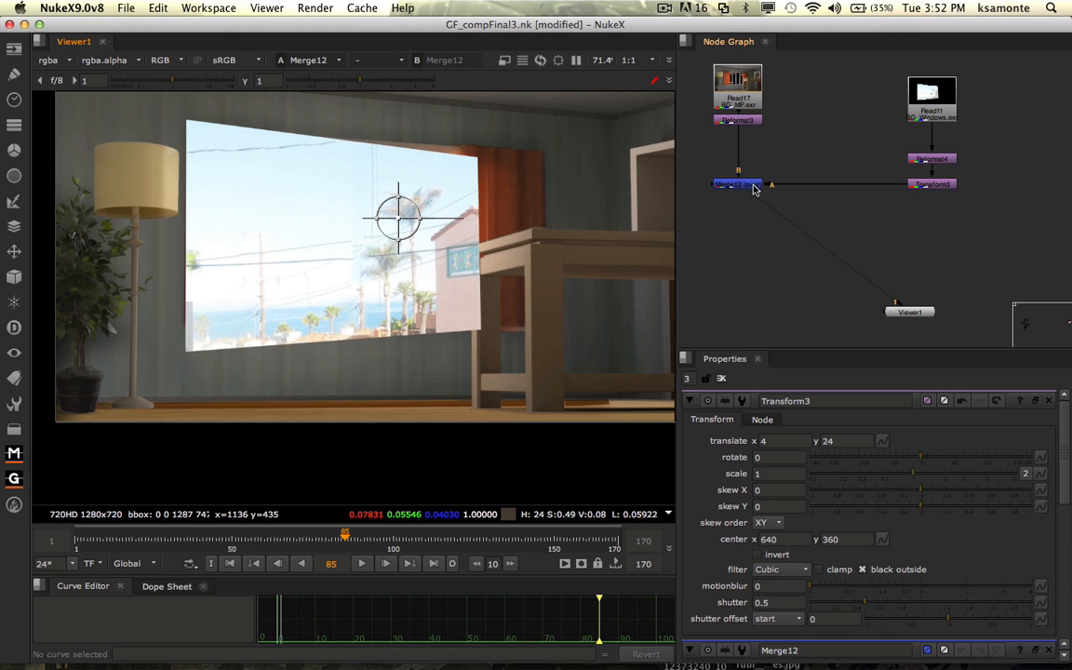
Step: Swap the A and B inputs of the room-and-window Merge so the room image composites over the window view
left_click_drag(694, 155, 788, 211)
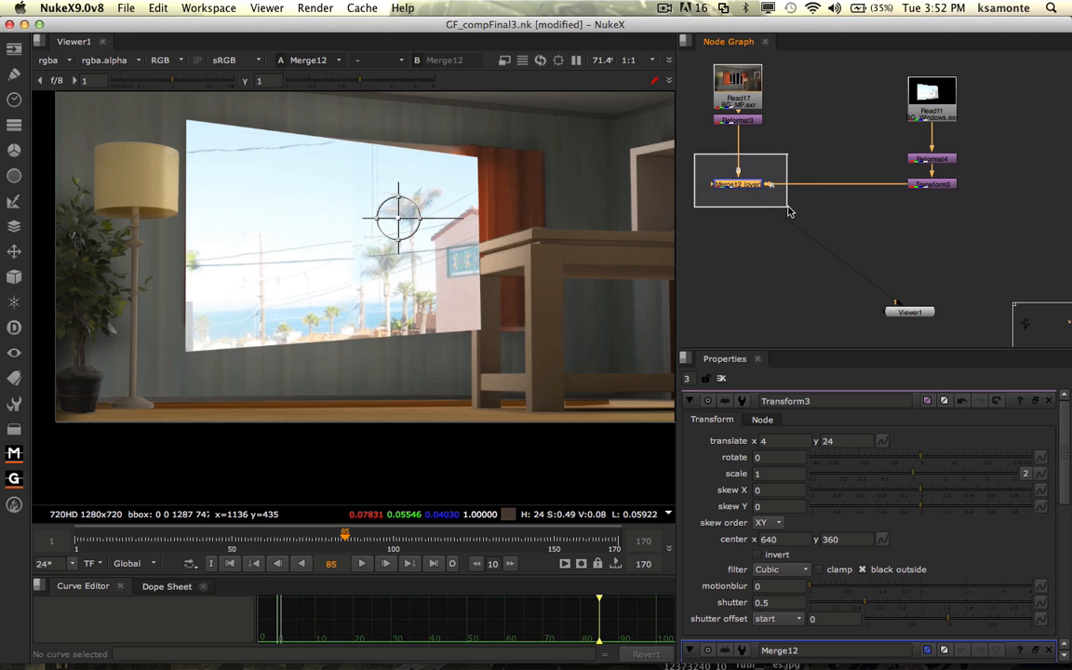
left_click_drag(787, 211, 788, 211)
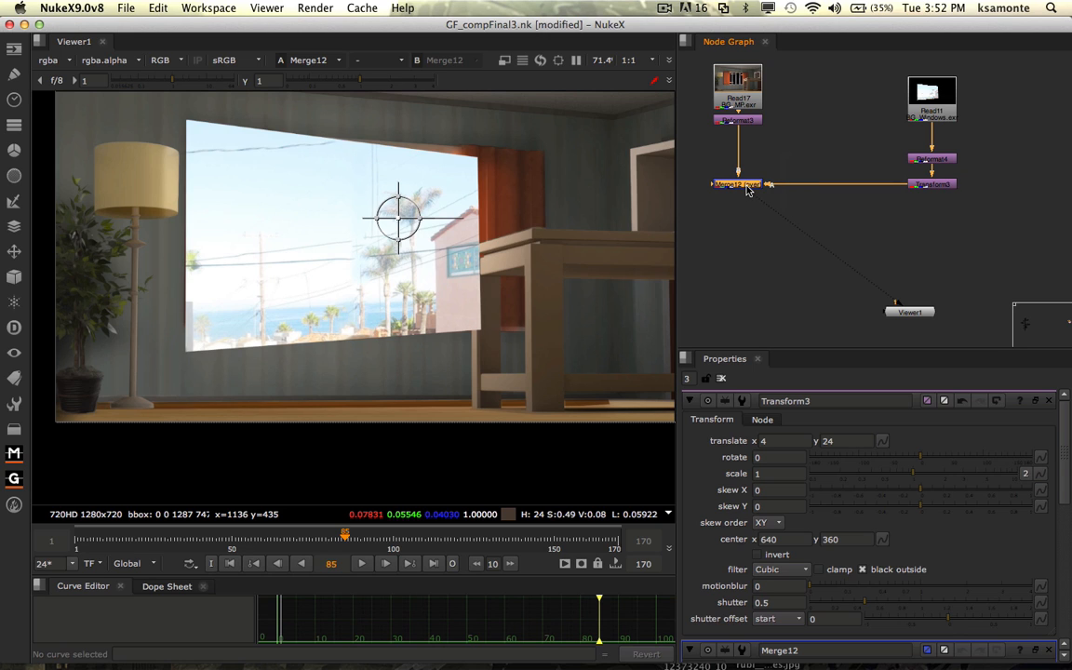
key("shift+x")
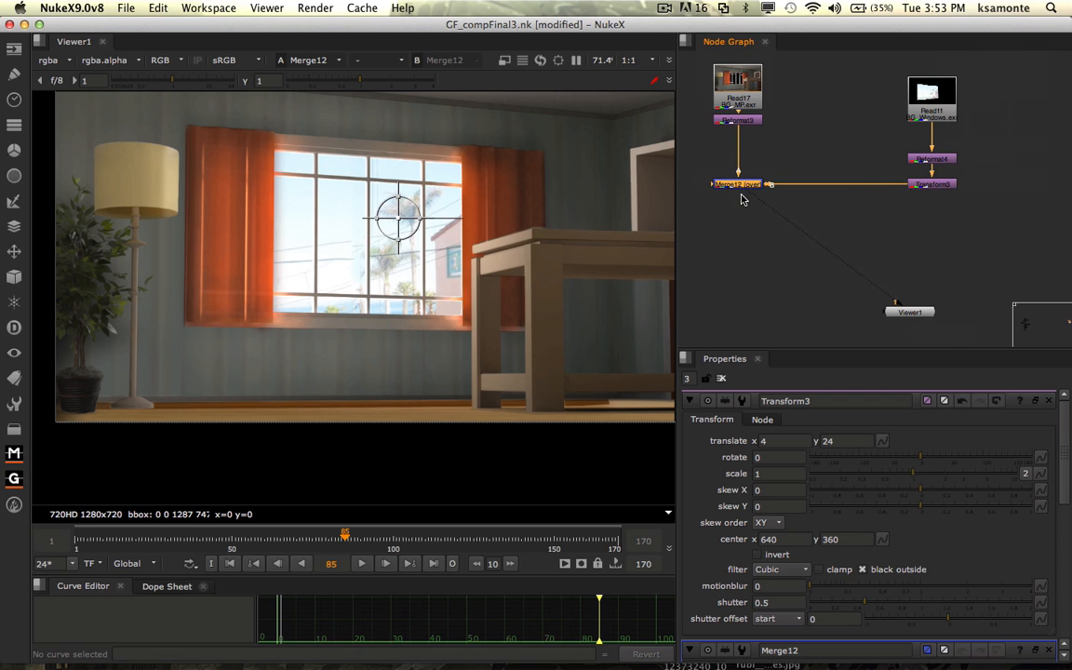
mouse_move(738, 137)
left_mouse_down()
mouse_move(833, 139)
mouse_move(731, 145)
mouse_move(722, 131)
mouse_move(738, 121)
left_mouse_up()
scroll(420, 227, "down", 1)
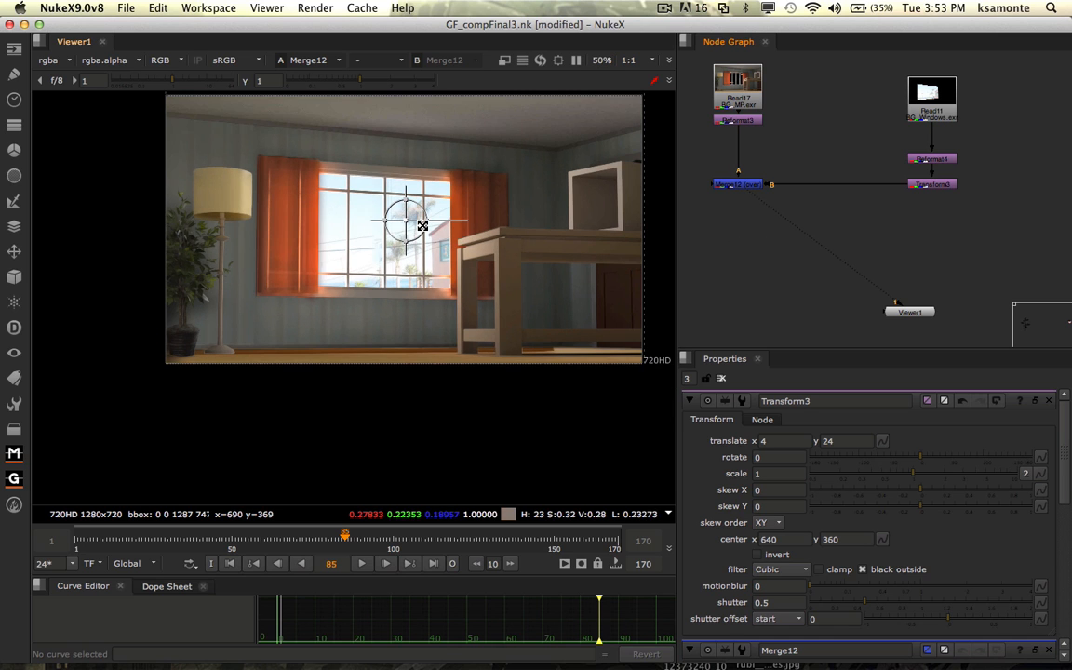
middle_click_drag(475, 237, 425, 262)
Step: Move the couch Read node out of the row of element Reads to beside and slightly below the room-and-window Merge
scroll(799, 219, "down", 2)
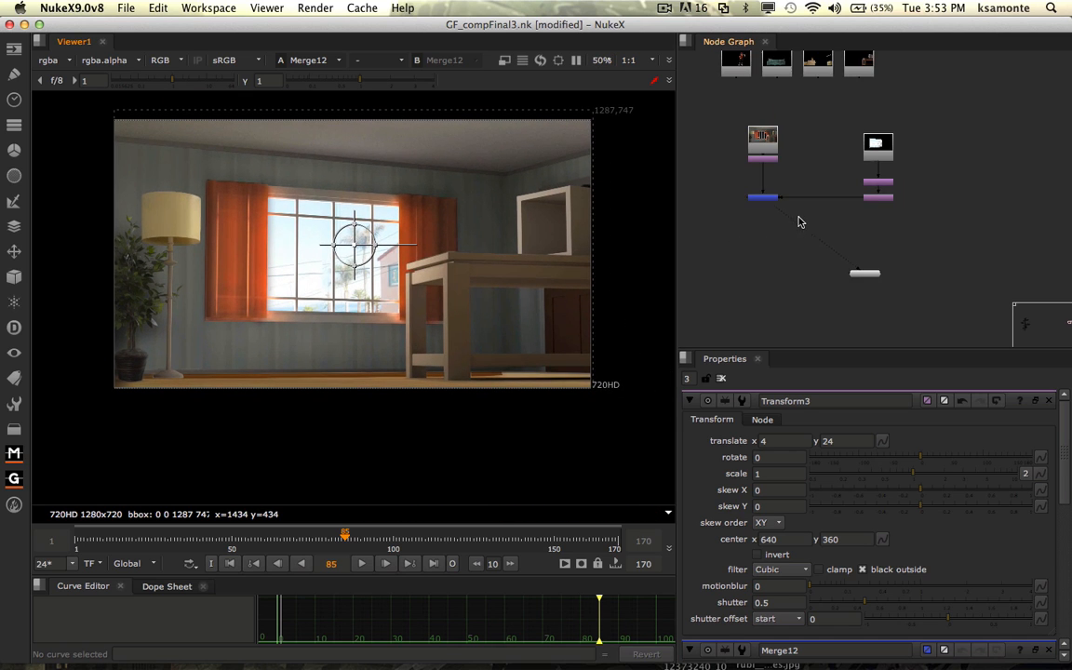
middle_click_drag(831, 165, 842, 181)
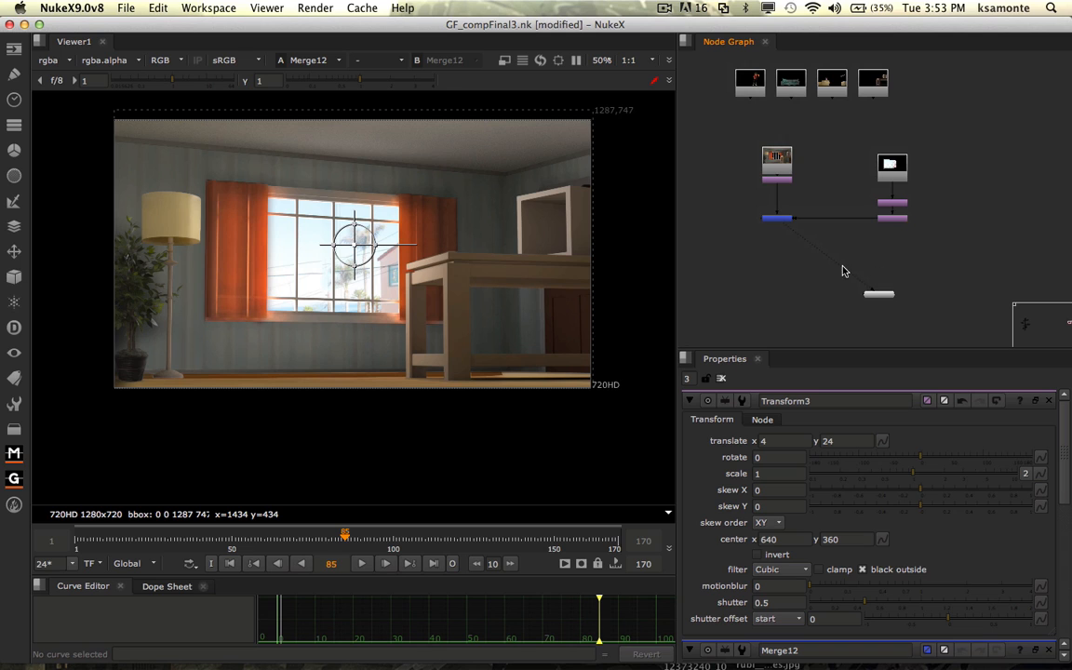
middle_click_drag(842, 270, 872, 260)
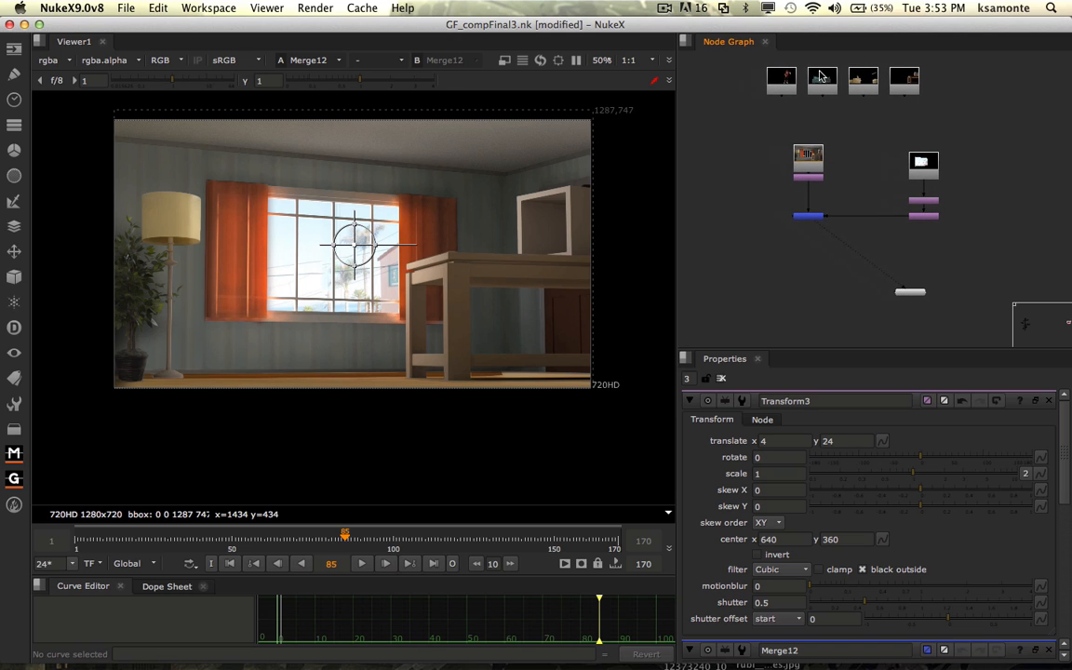
left_click_drag(816, 78, 755, 245)
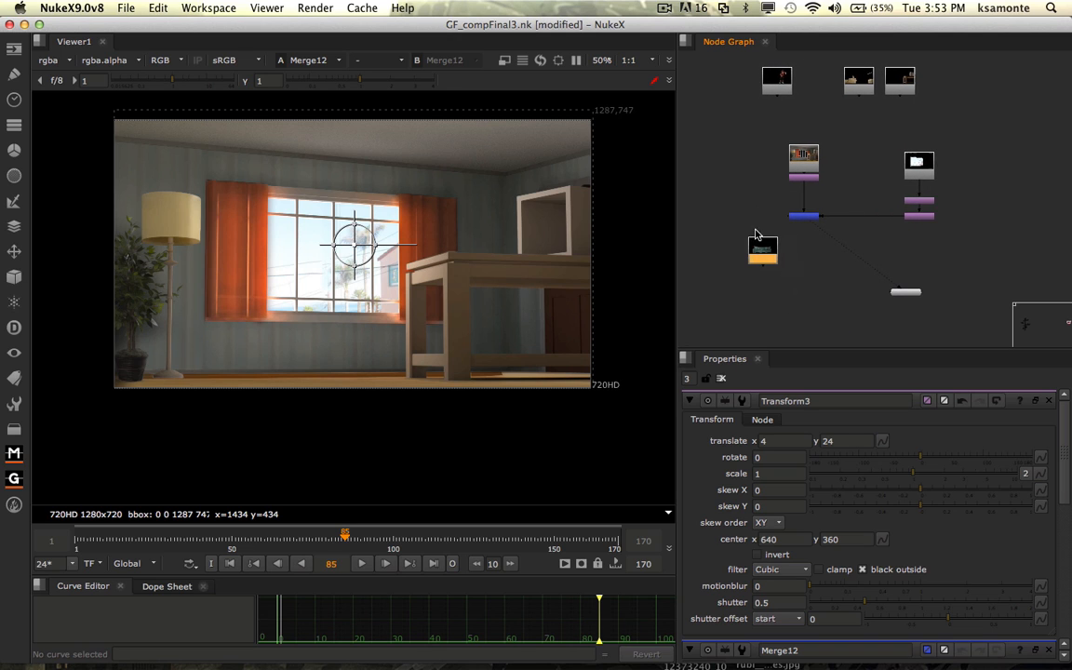
middle_click_drag(772, 263, 842, 239)
left_click_drag(842, 238, 707, 228)
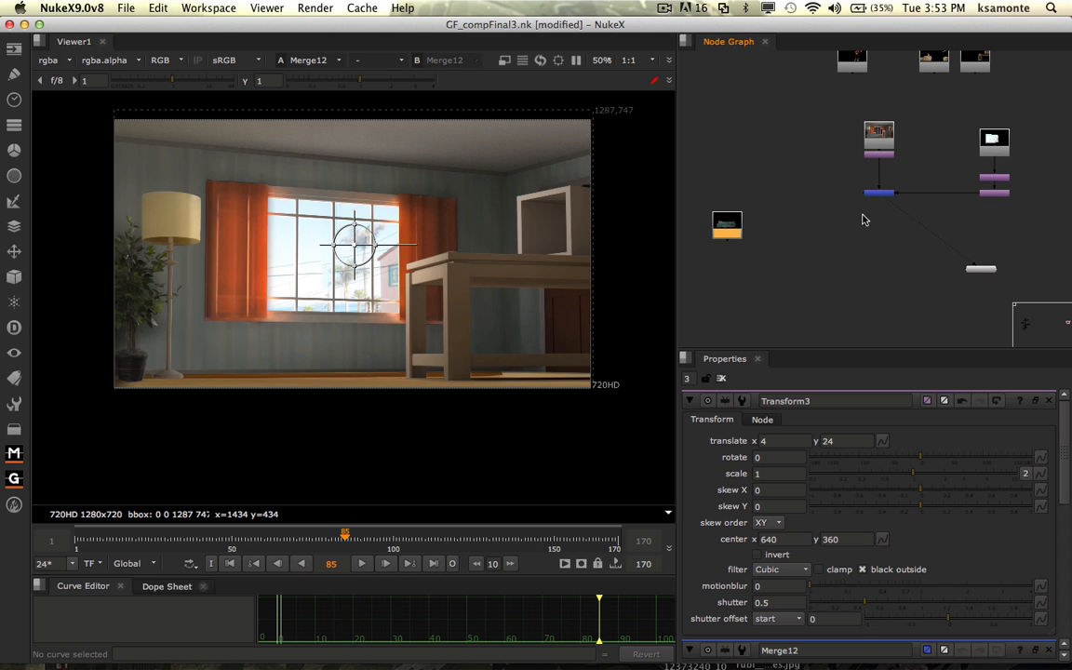
Step: Add a Merge with the couch as input A under the room-and-window Merge as input B, and show its result in the viewer
key("m")
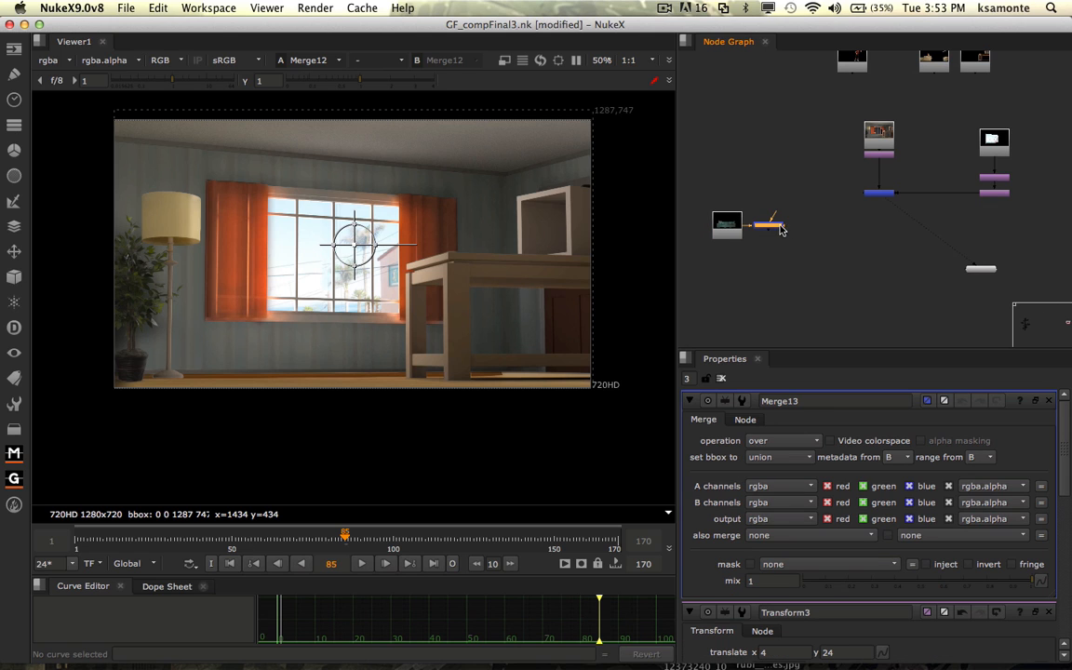
left_click_drag(782, 230, 882, 237)
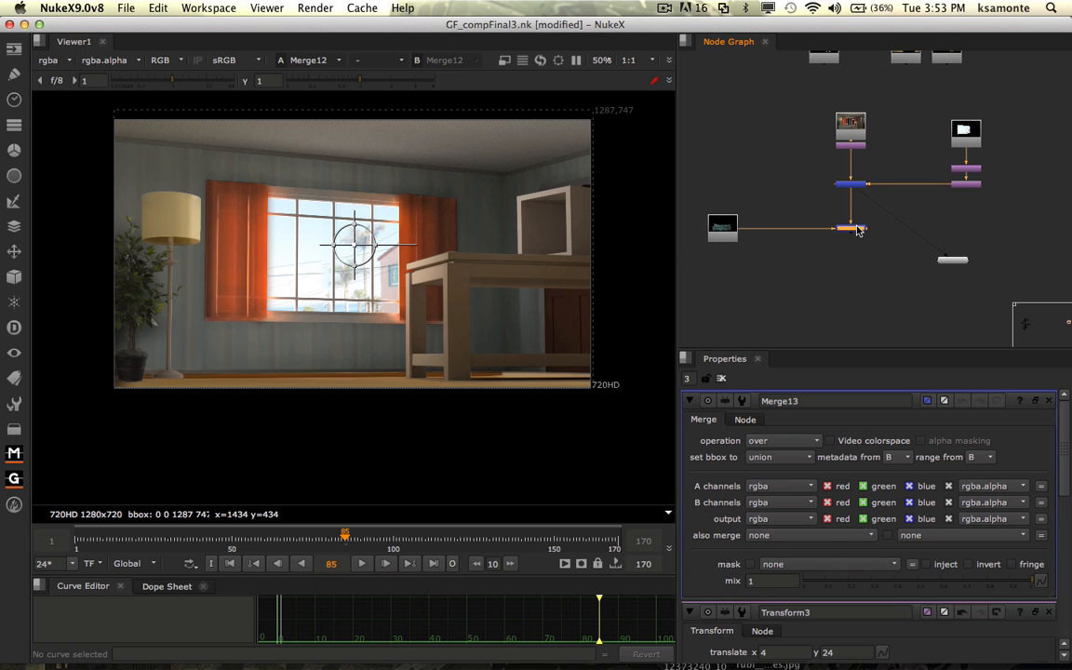
key("1")
scroll(832, 237, "up", 5)
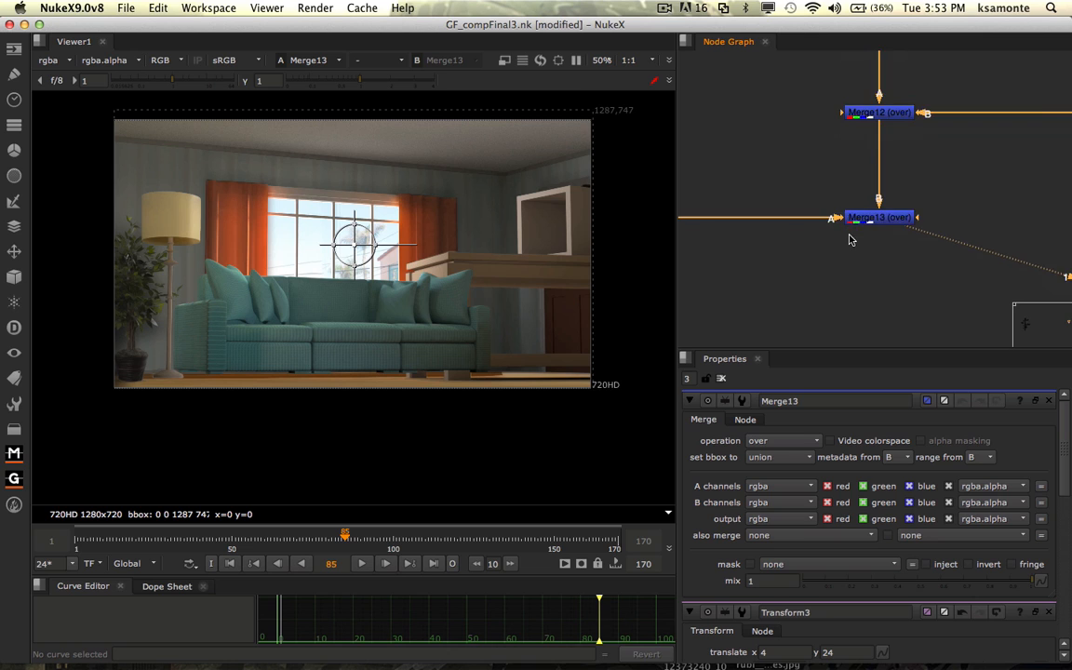
middle_click_drag(781, 239, 811, 231)
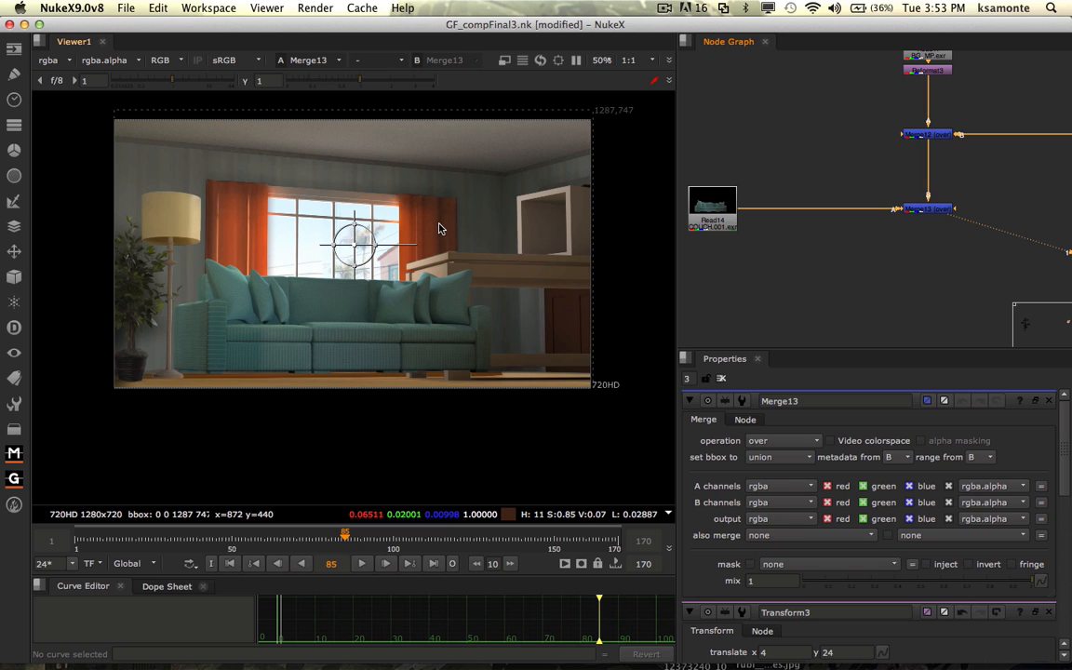
Step: Move the couch Read node and its Merge down together to space them from the Merge above
middle_click_drag(793, 173, 737, 222)
middle_click_drag(966, 71, 842, 148)
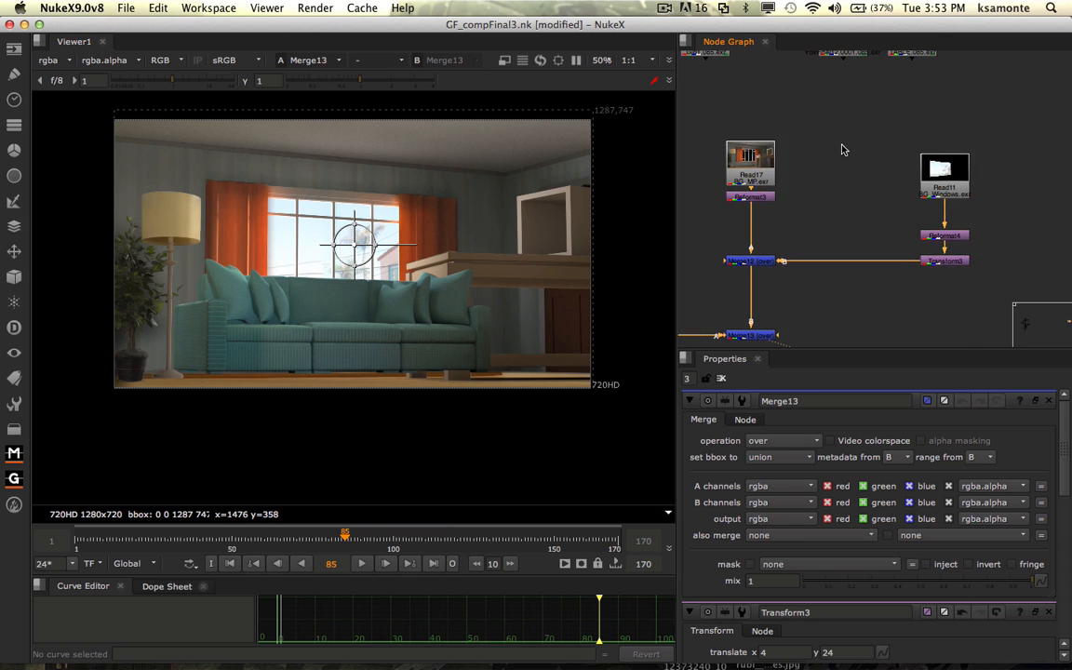
middle_click_drag(848, 107, 848, 190)
left_click(899, 121)
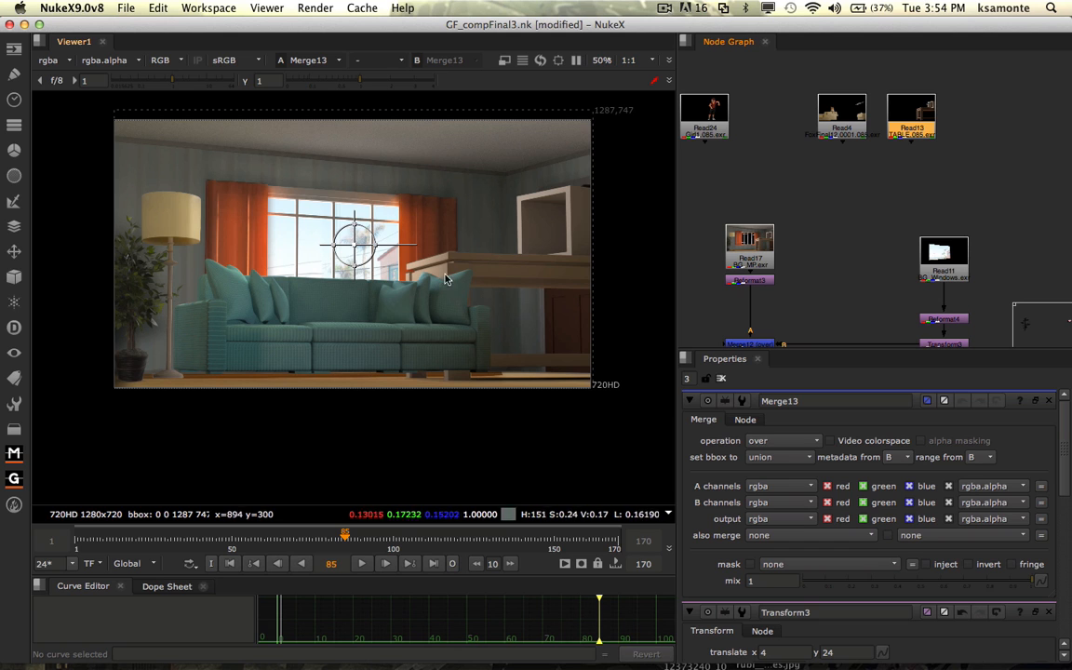
middle_click_drag(827, 272, 891, 180)
scroll(883, 239, "down", 3)
middle_click_drag(875, 284, 933, 232)
left_click_drag(696, 215, 931, 288)
left_click_drag(904, 247, 904, 267)
left_click(927, 239)
Step: Move the table Read node down from the element row to below the couch Read node
middle_click_drag(987, 240, 936, 276)
left_click(955, 73)
left_click_drag(955, 73, 852, 331)
middle_click_drag(924, 301, 959, 159)
Step: Merge the table over the couch composite with a new Merge below the couch's Merge, and show its result in the viewer
mouse_move(884, 183)
left_mouse_down()
mouse_move(835, 272)
mouse_move(703, 269)
mouse_move(880, 280)
mouse_move(884, 170)
left_mouse_up()
key("m")
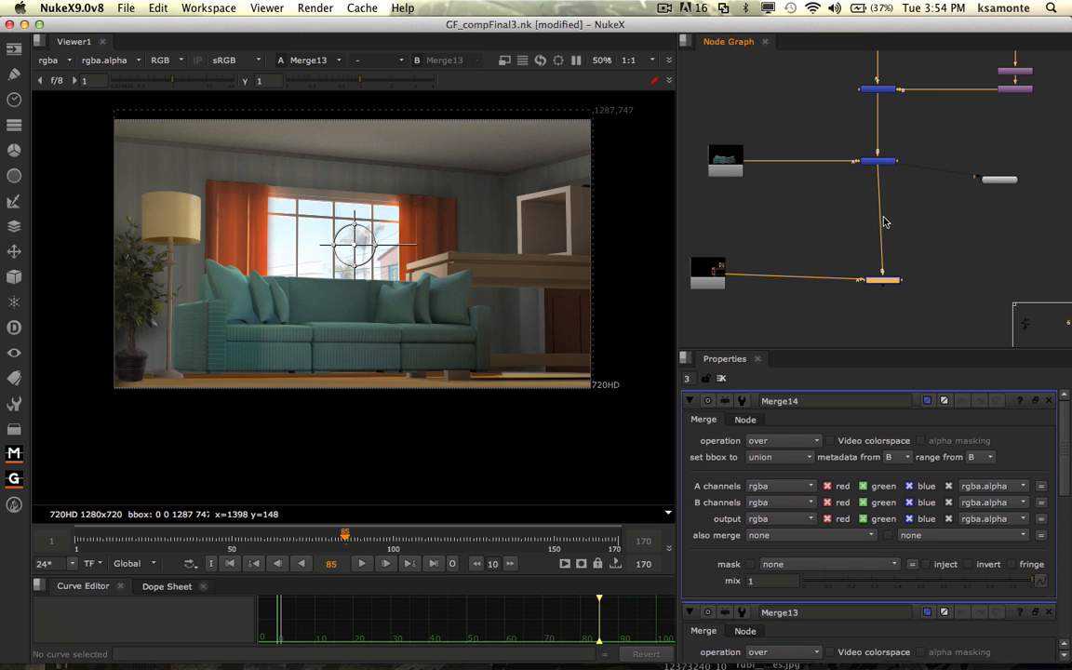
key("1")
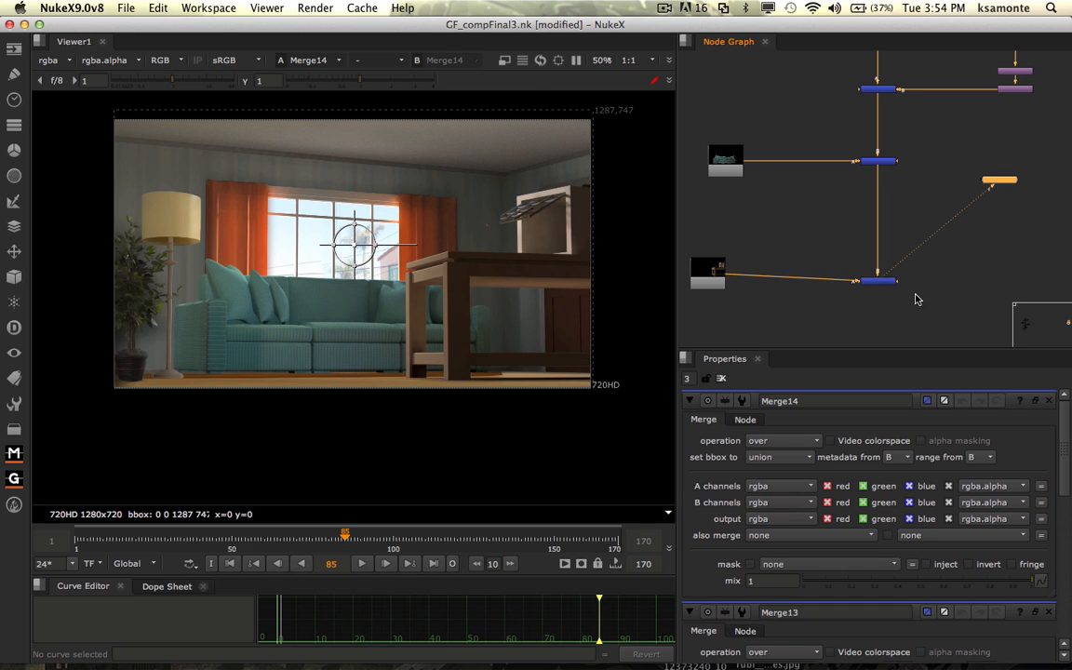
Step: Line up the table and couch Read nodes beside their Merges and place the Viewer node below the table's Merge
left_click_drag(727, 255, 729, 262)
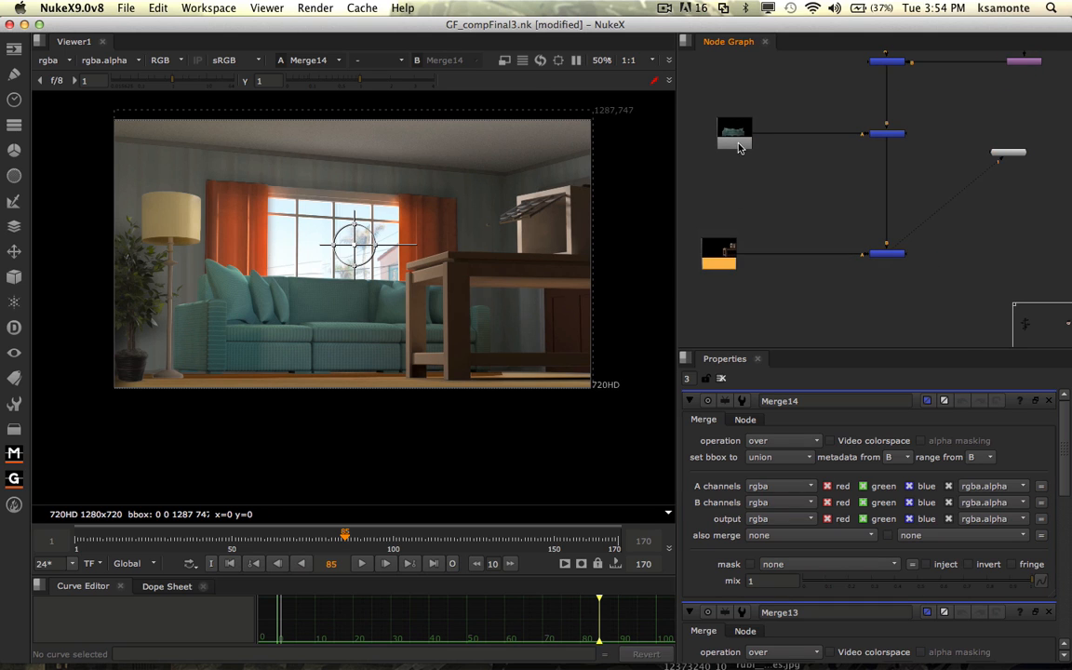
left_click_drag(738, 145, 716, 146)
middle_click_drag(814, 187, 711, 184)
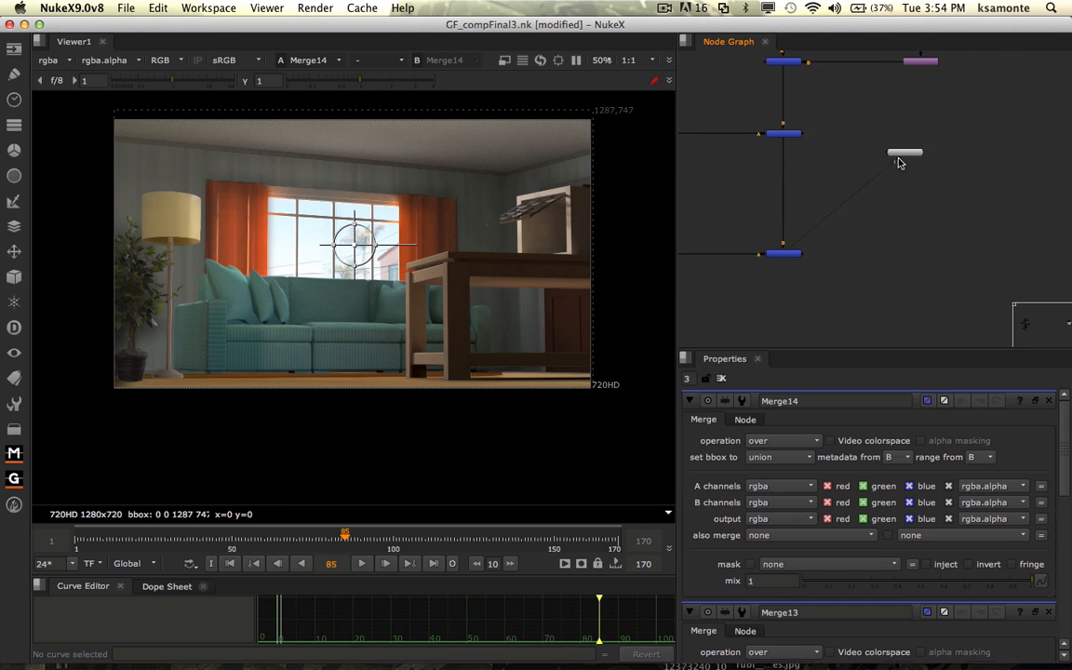
left_click_drag(898, 162, 789, 340)
scroll(845, 244, "down", 2)
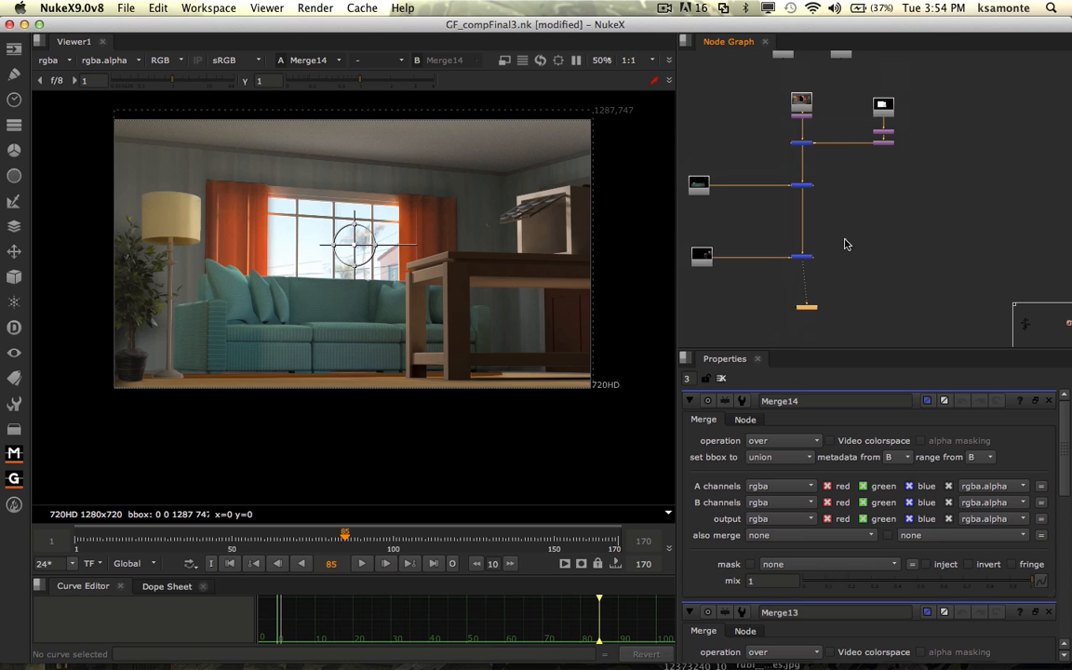
middle_click_drag(845, 243, 882, 232)
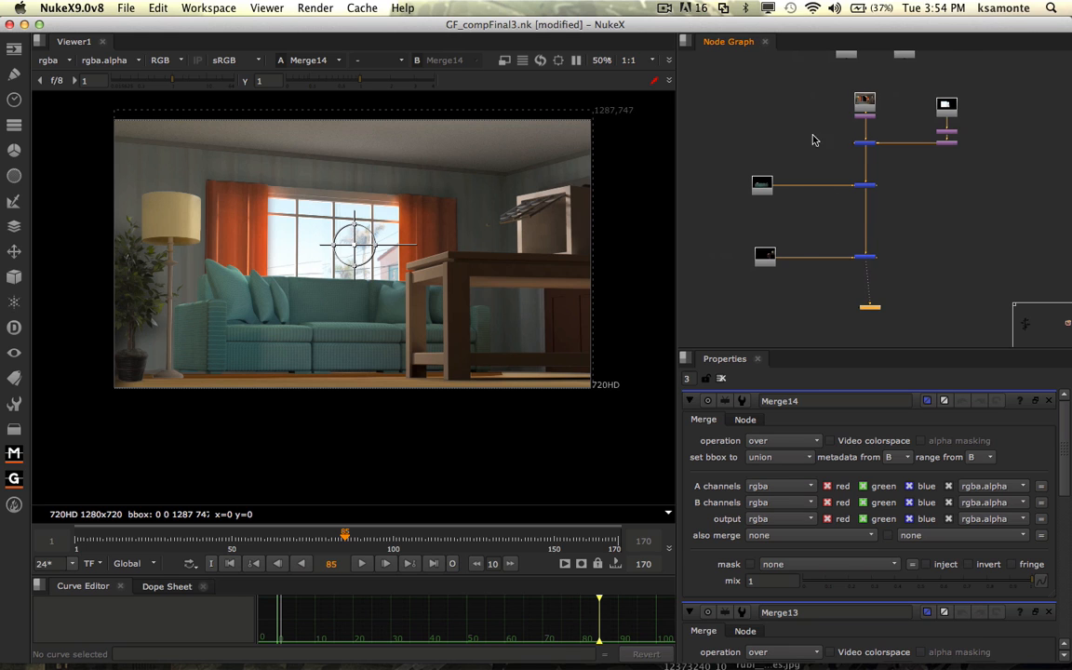
Step: Move the fox-and-boxes Read node down between the couch and table Read nodes
left_click_drag(895, 177, 721, 236)
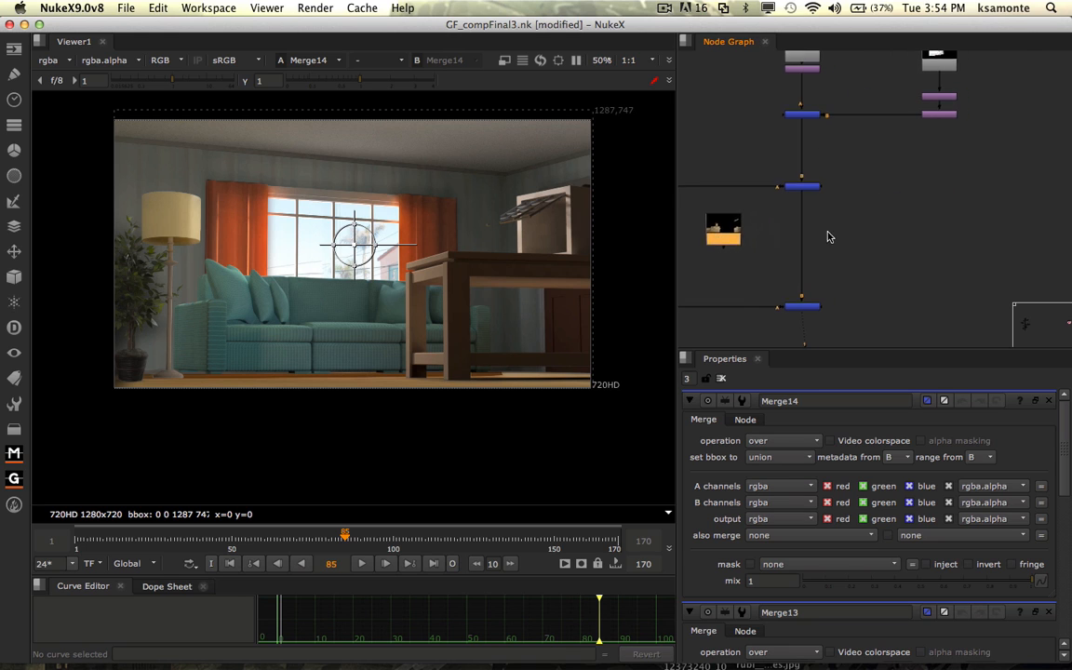
middle_click_drag(826, 232, 1030, 217)
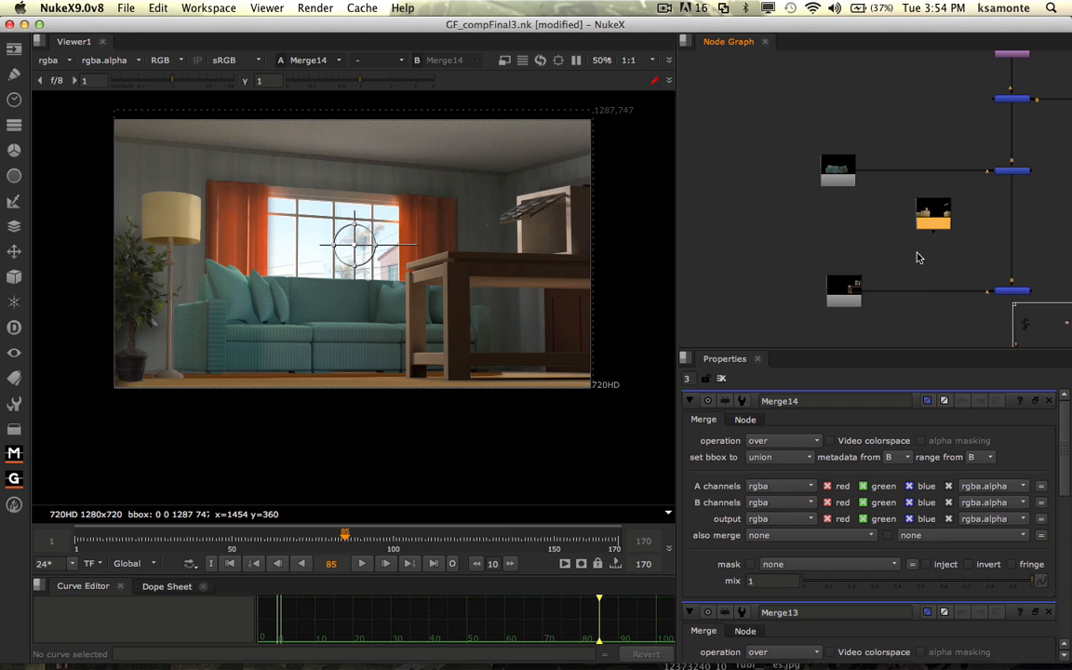
left_click_drag(933, 215, 847, 224)
middle_click_drag(983, 227, 852, 239)
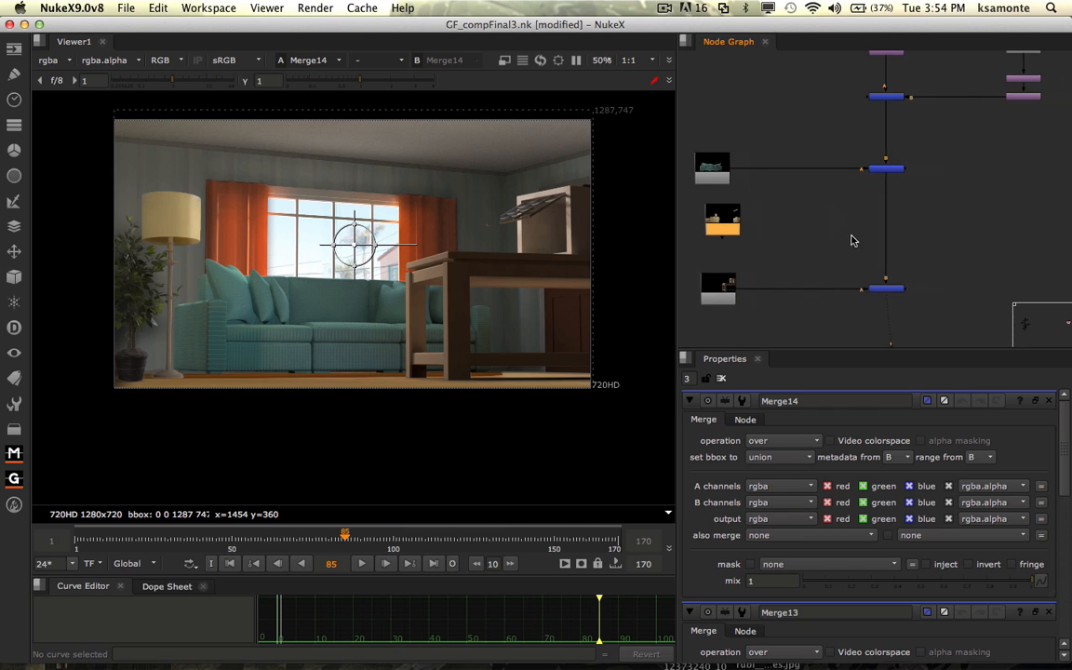
Step: Move the fox-and-boxes Read, the table Read and the table's Merge down together to open space below the couch's Merge
left_click_drag(690, 197, 970, 338)
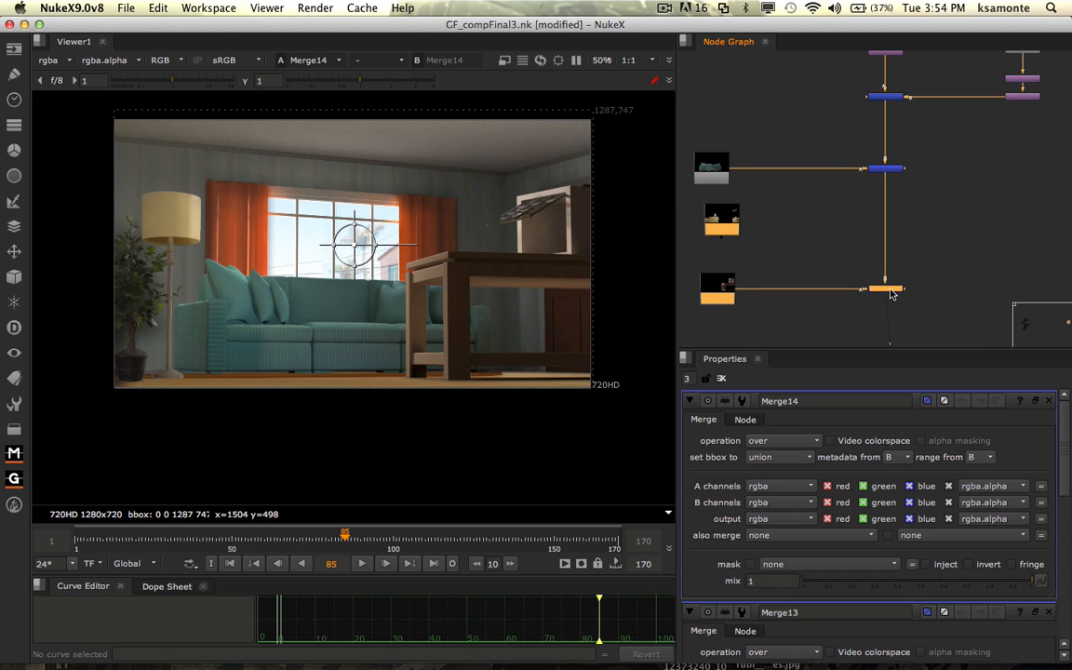
left_click_drag(889, 288, 891, 336)
left_click(816, 240)
Step: Insert a Merge with the fox and boxes as input A between the couch and table Merges, and move the Viewer node down
left_click_drag(722, 257, 889, 261)
key("m")
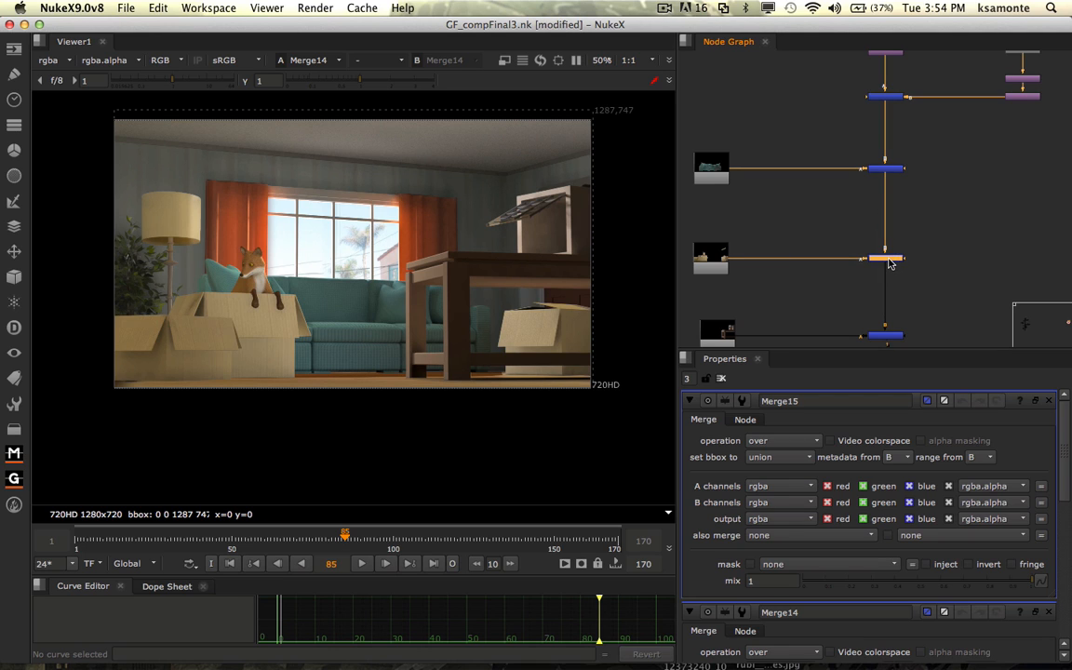
scroll(786, 251, "down", 3)
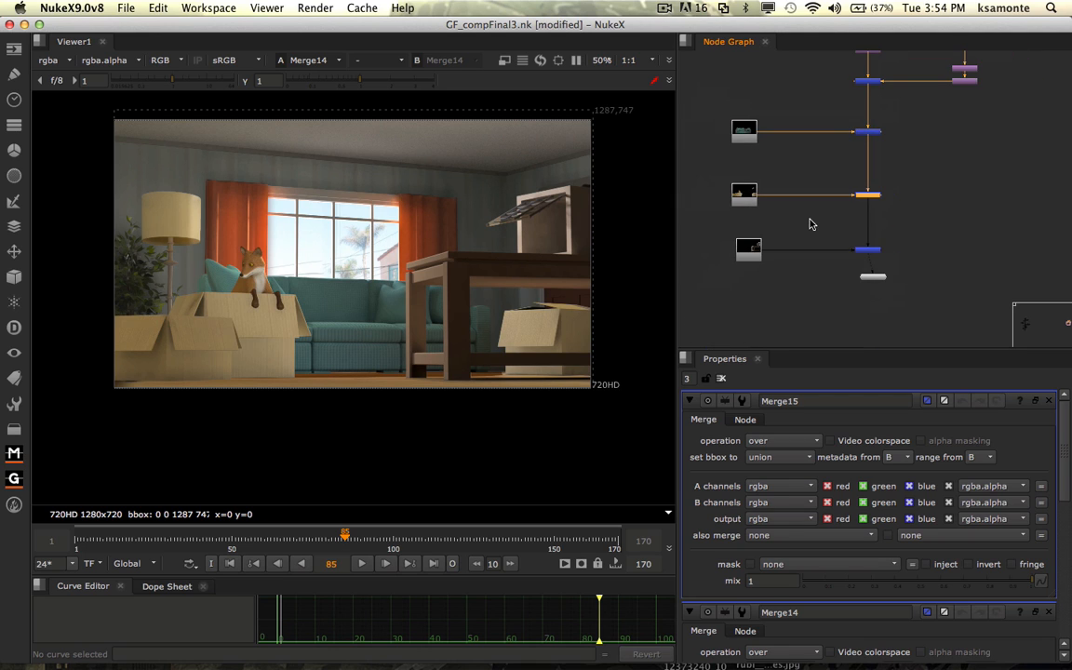
left_click_drag(884, 282, 879, 318)
Step: Move the girl's Read node from above the room image to the opposite side of the tree from the couch and table Reads
scroll(907, 277, "down", 4)
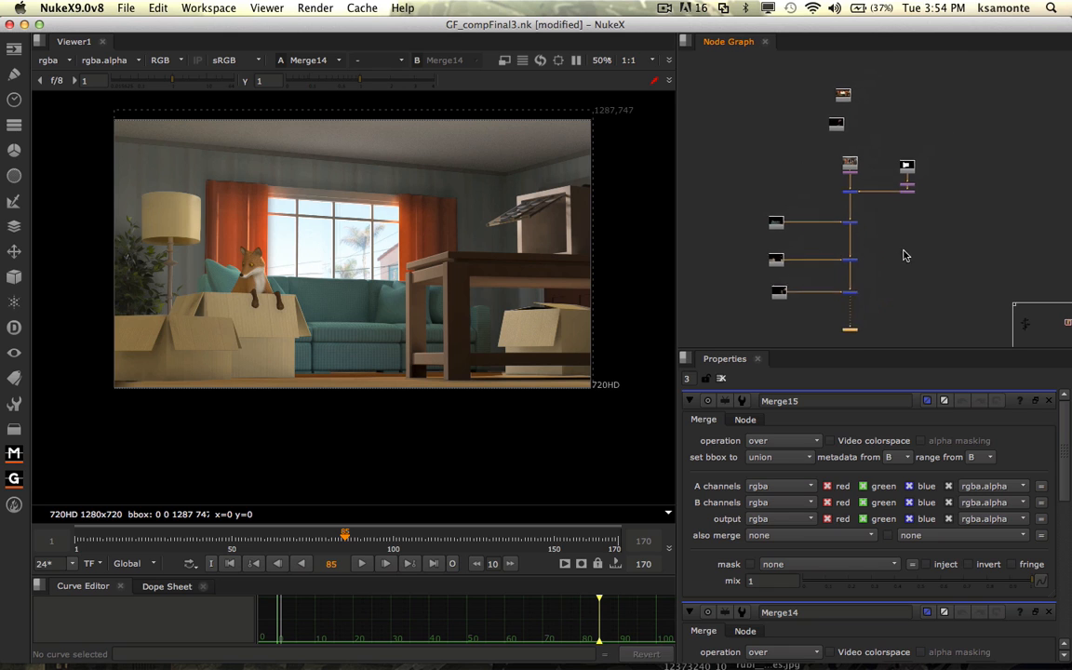
left_click_drag(836, 128, 940, 256)
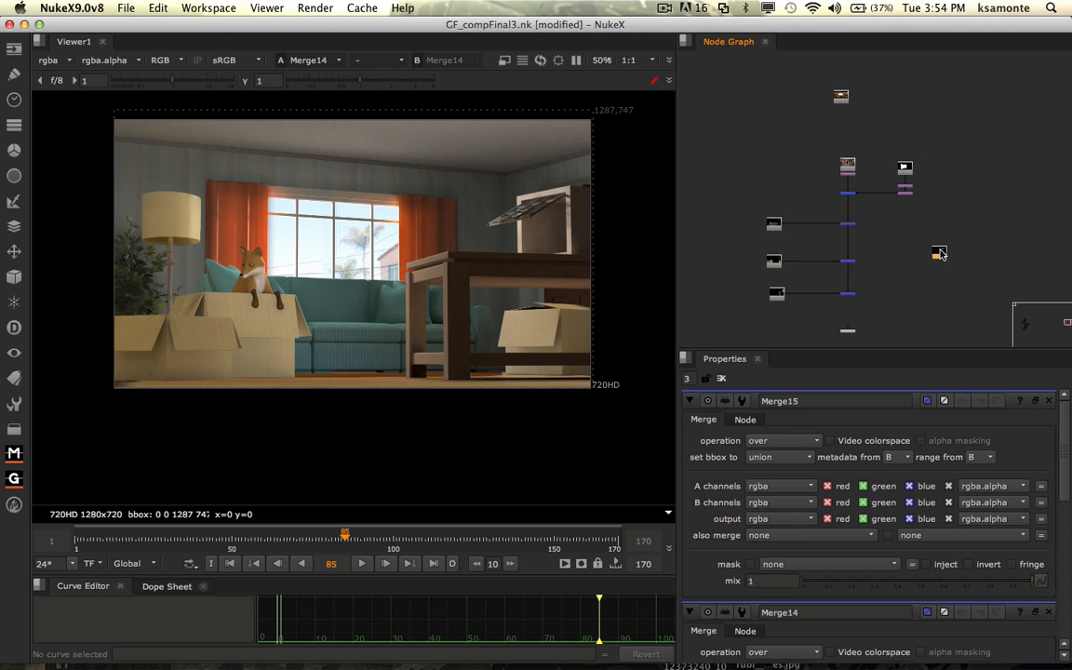
middle_click_drag(889, 287, 870, 195)
scroll(852, 201, "up", 3)
scroll(852, 204, "down", 1)
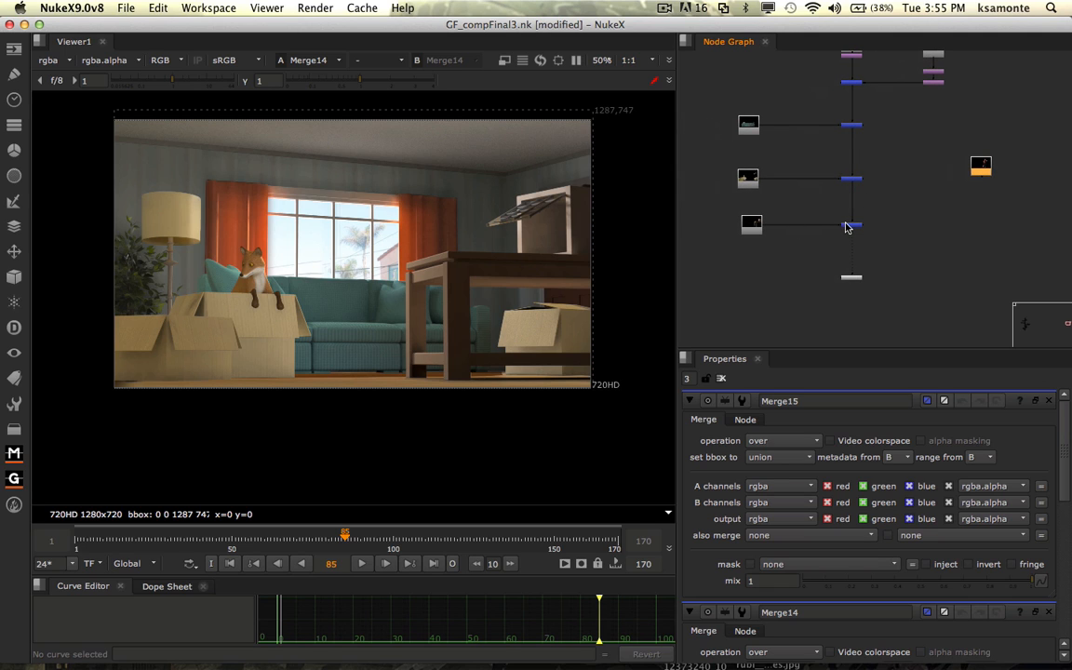
Step: Shift the table Read and its Merge down, and insert a Merge with the girl as input A between the fox-and-boxes and table Merges
left_click_drag(720, 206, 860, 240)
left_click(979, 148)
left_click_drag(979, 175, 955, 221)
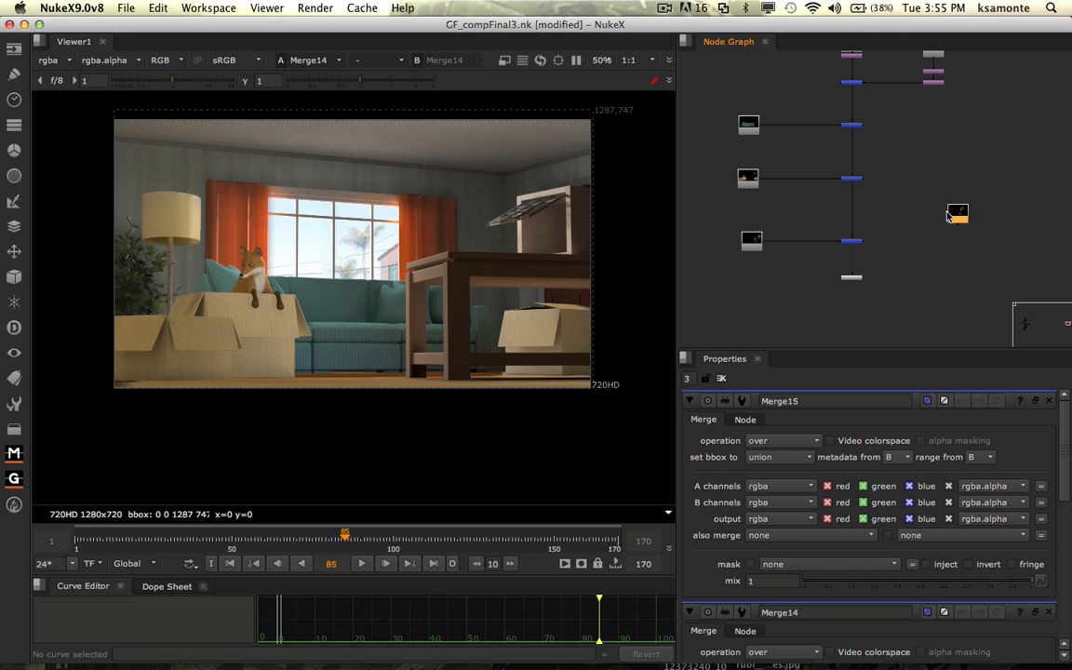
key("m")
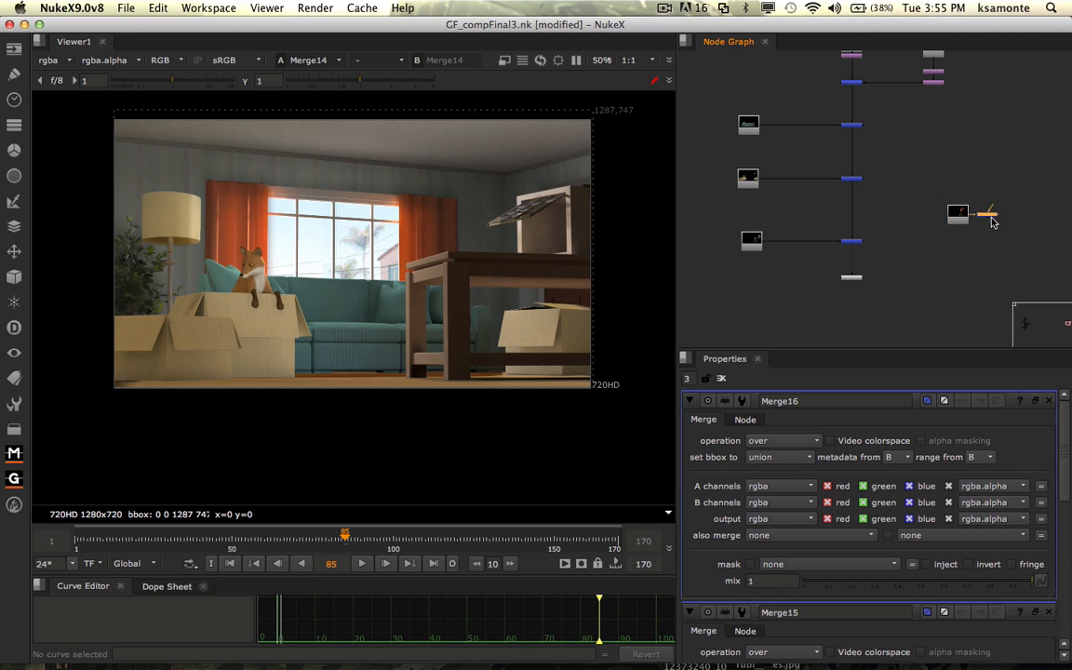
left_click_drag(984, 211, 855, 215)
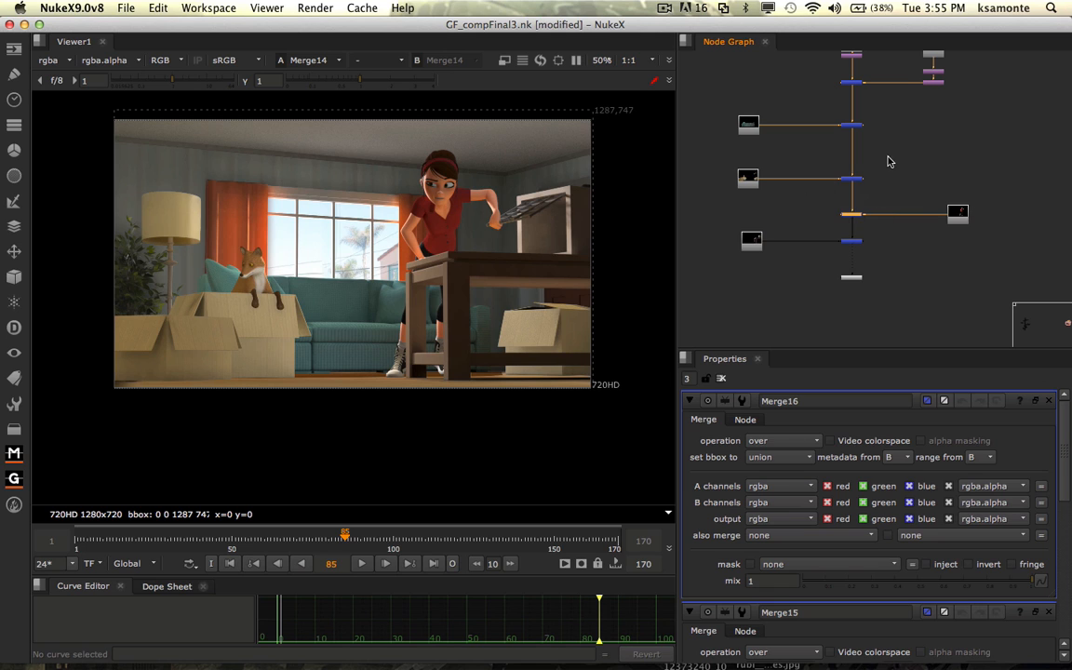
Step: Even out the tree's spacing by moving the Viewer and the table, girl and fox-and-boxes rows of nodes down
key("f")
left_click_drag(744, 199, 929, 235)
left_click(945, 194)
left_click_drag(804, 209, 925, 229)
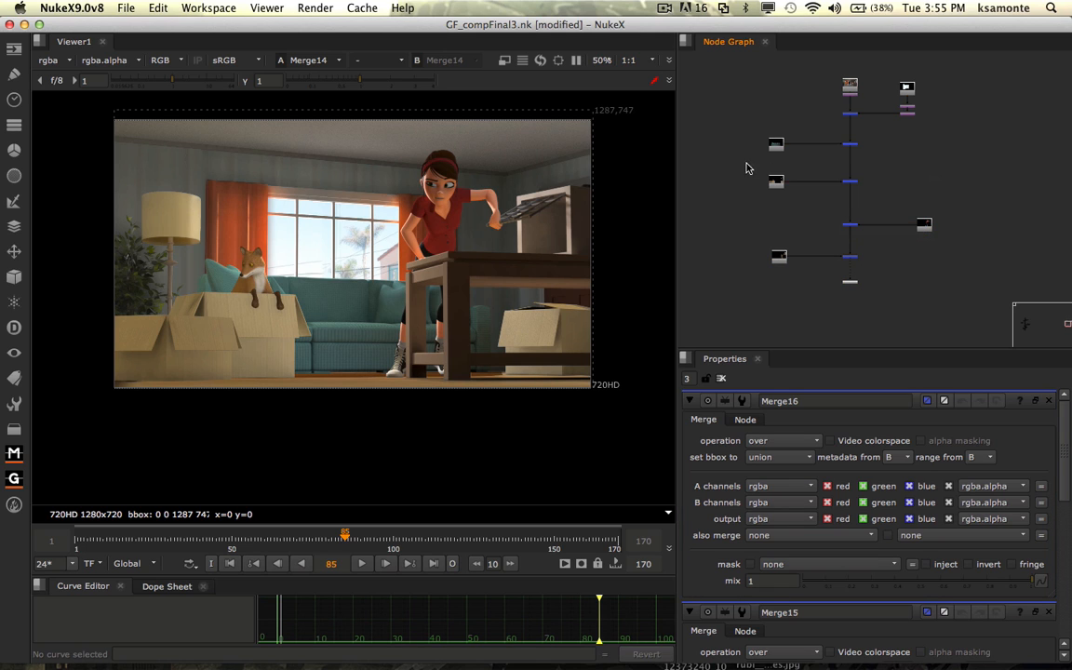
left_click_drag(749, 166, 856, 197)
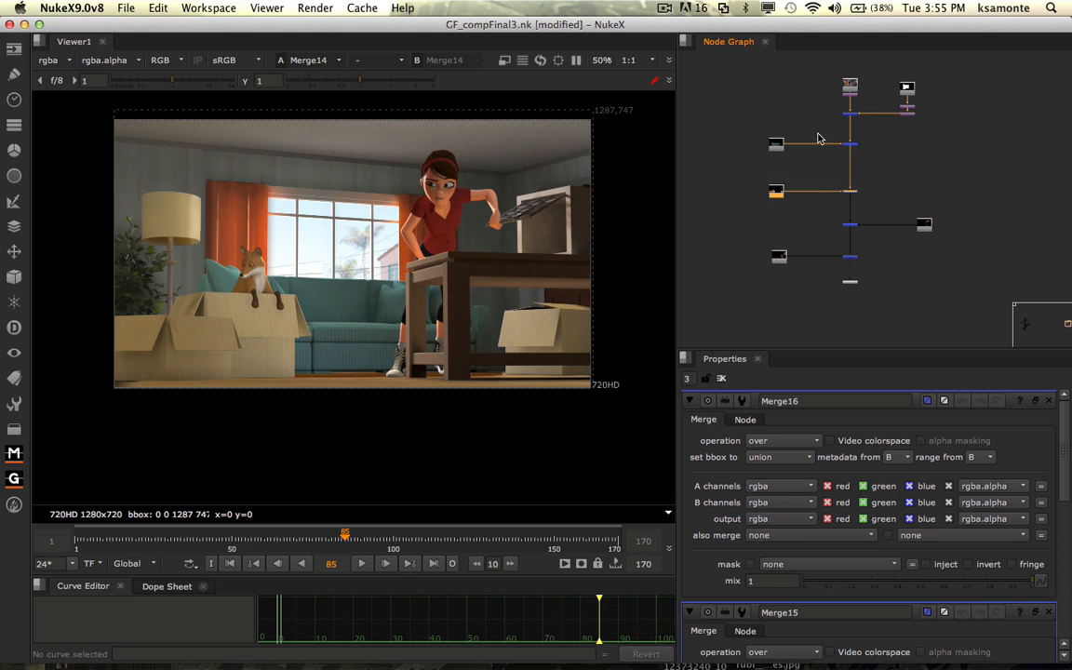
Step: Review the layers from the window and room down through the couch, and view the final table Merge in the Viewer
scroll(861, 100, "up", 5)
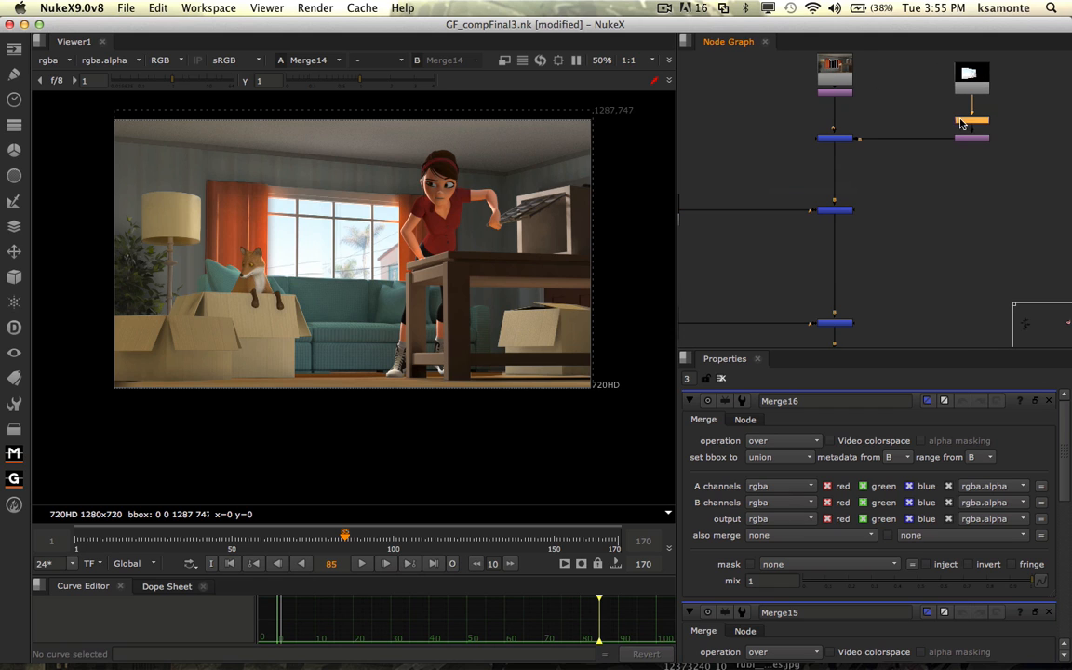
middle_click_drag(831, 224, 985, 204)
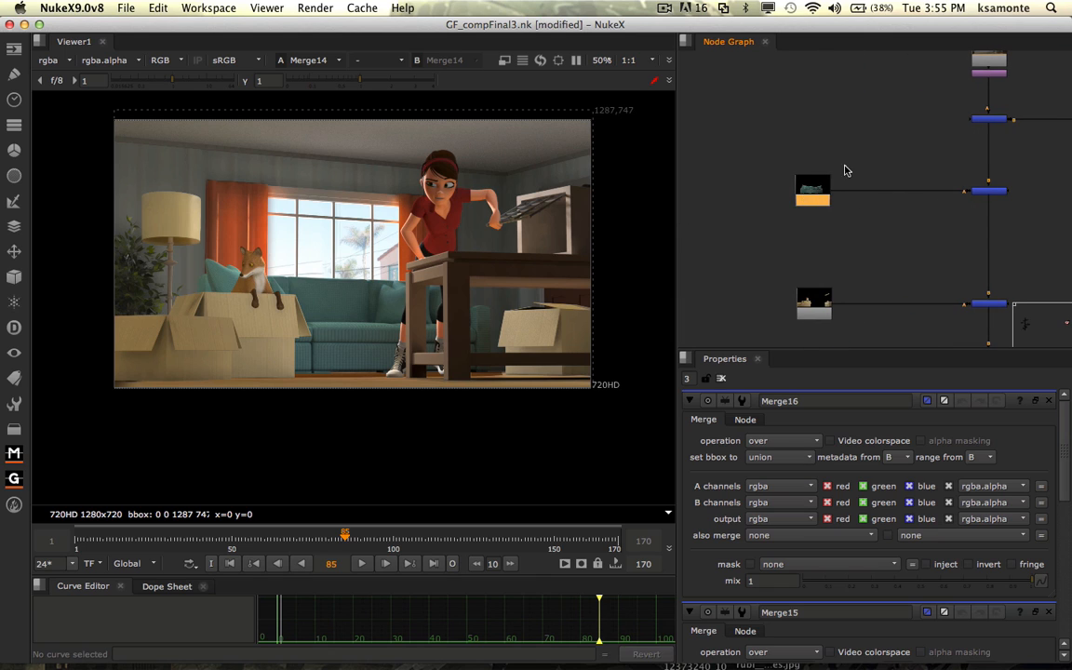
left_click_drag(843, 164, 814, 215)
middle_click_drag(864, 201, 800, 190)
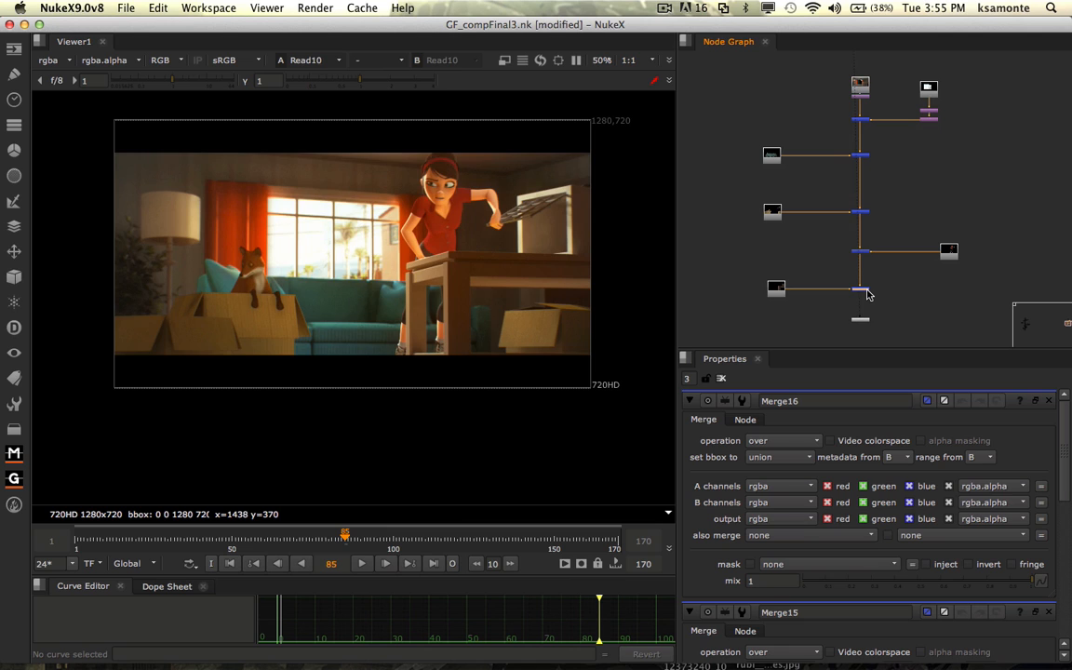
key("1")
Step: Move the Viewer node further down to leave a larger gap below the table Merge
middle_click_drag(889, 321, 869, 259)
left_click_drag(842, 258, 842, 316)
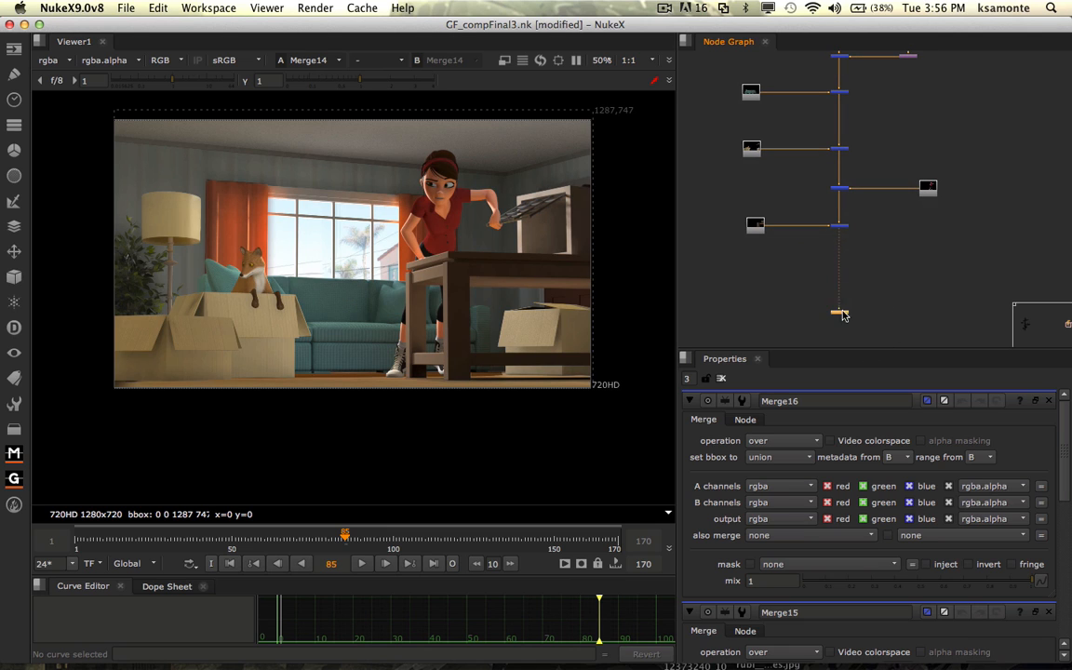
middle_click_drag(901, 241, 904, 268)
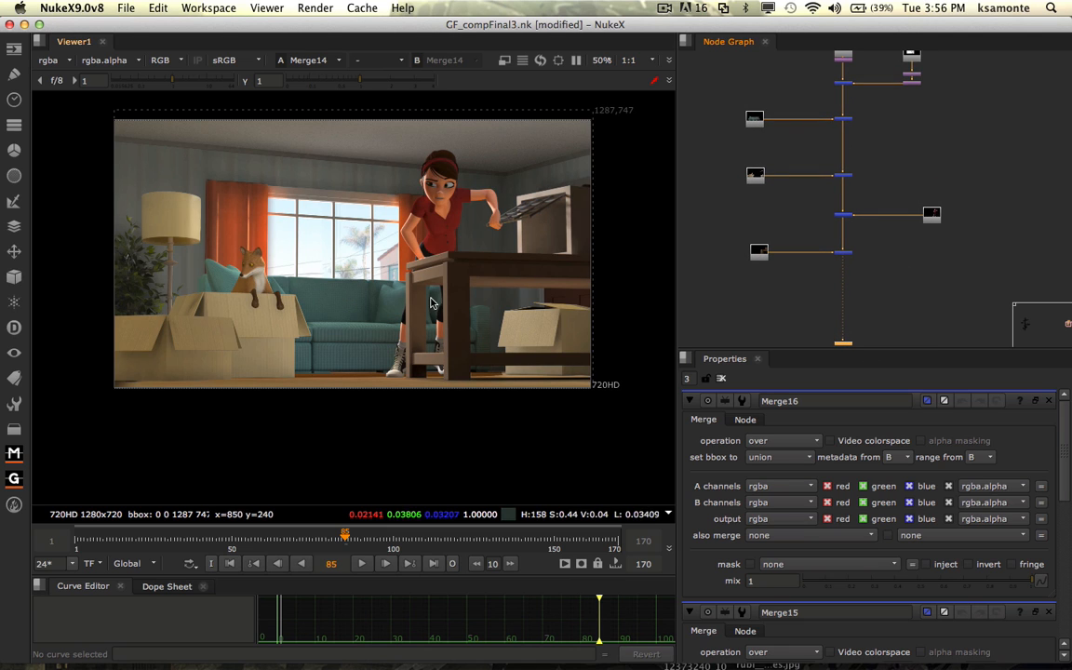
middle_click_drag(430, 302, 374, 302)
mouse_move(952, 120)
middle_mouse_down()
mouse_move(926, 134)
mouse_move(939, 114)
middle_mouse_up()
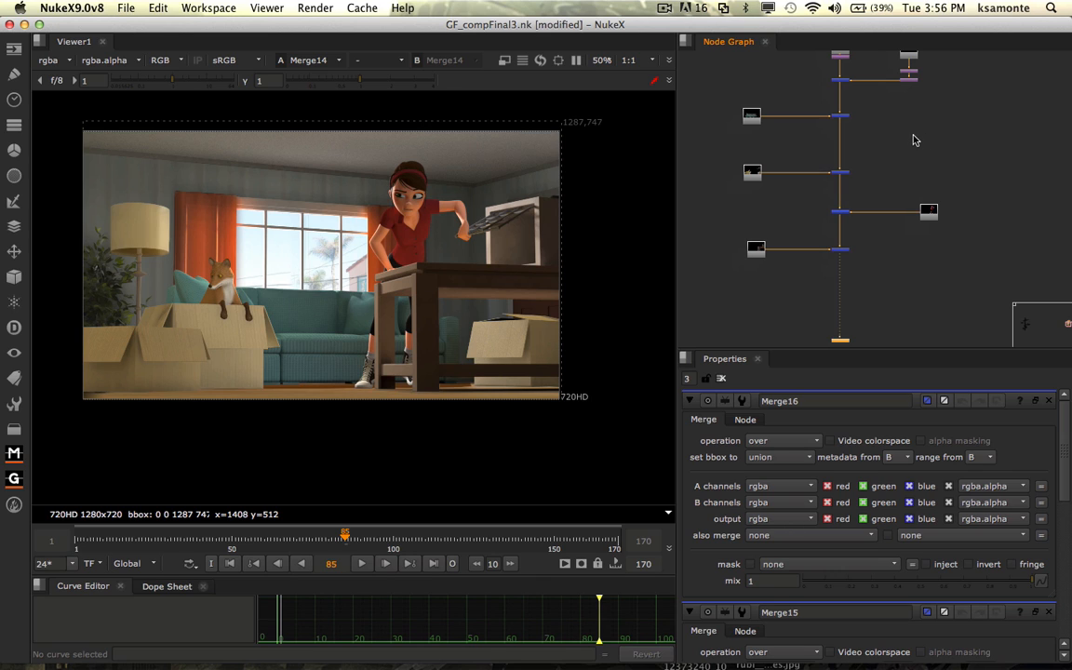
middle_click_drag(914, 140, 912, 155)
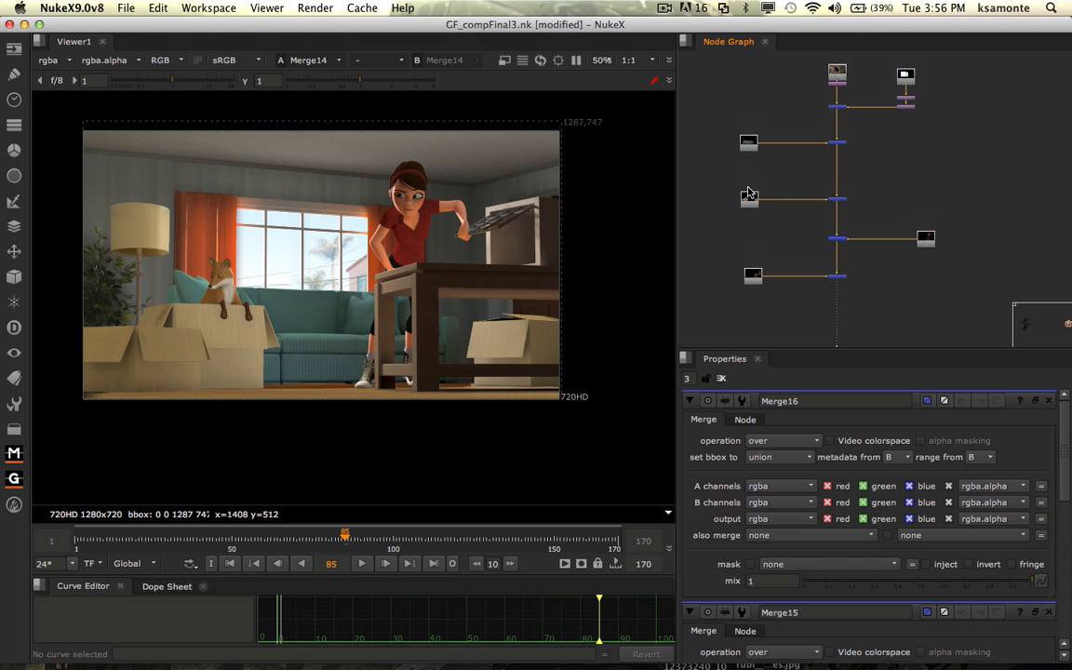
Step: Add a Write node after the table Merge and place it between that Merge and the Viewer node
scroll(844, 196, "up", 5)
left_click(838, 213)
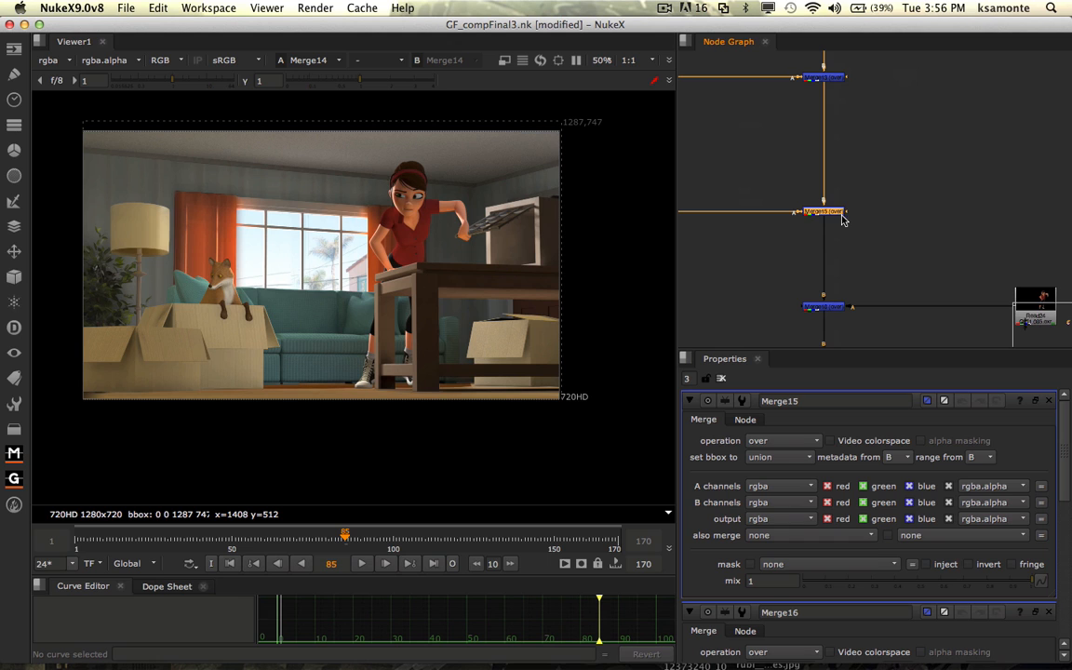
middle_click_drag(897, 235, 912, 170)
scroll(911, 170, "down", 3)
right_click(912, 170)
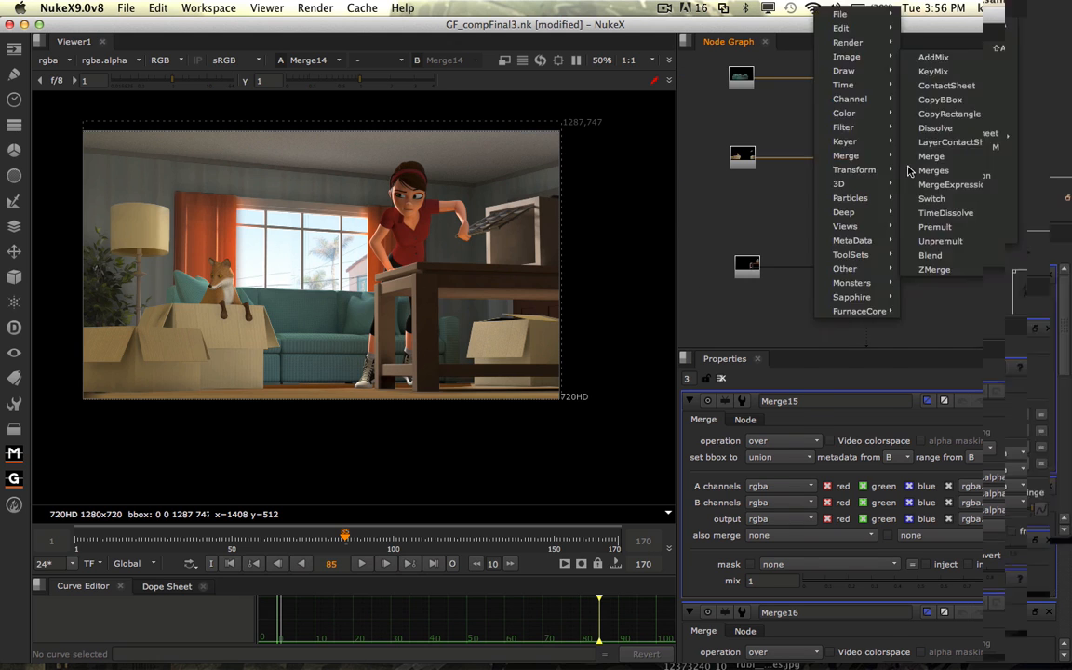
middle_click_drag(872, 278, 866, 233)
left_click(868, 227)
scroll(870, 231, "up", 3)
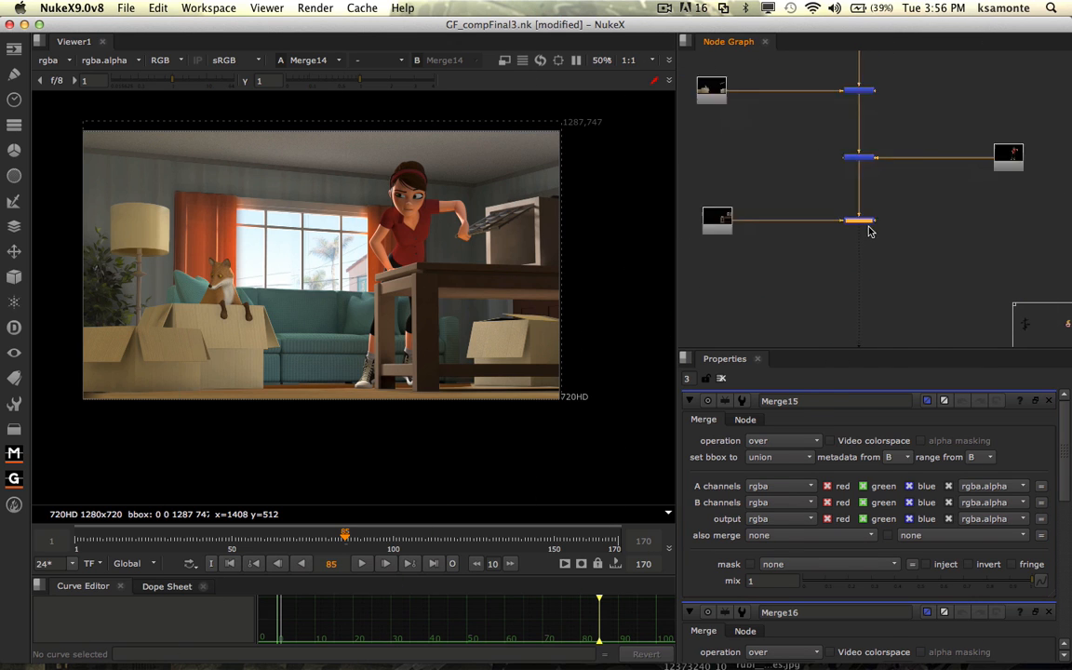
key("Tab")
type("wr")
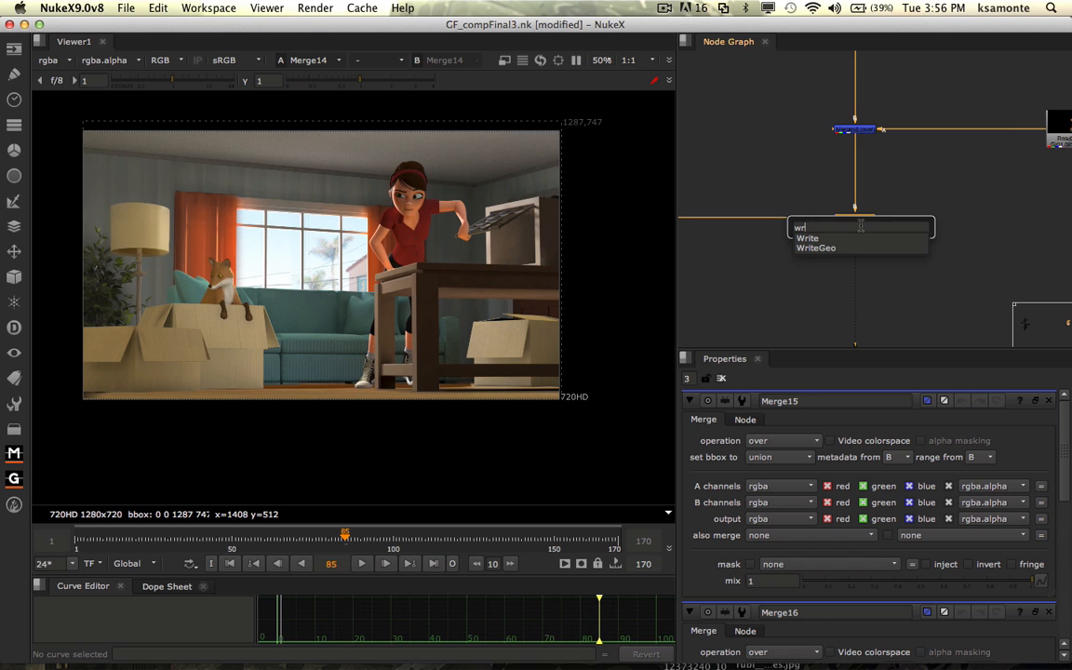
key("Return")
left_click_drag(862, 232, 870, 261)
left_click(933, 257)
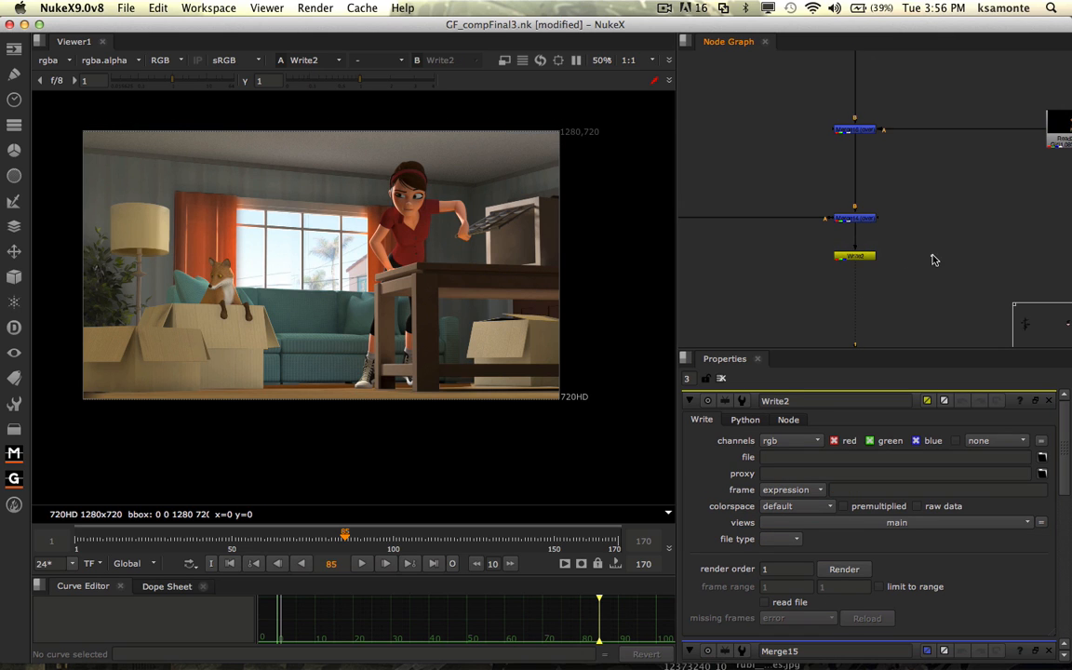
Step: Set the Write node's channels to rgba and move the node slightly further down from the table Merge
left_click(793, 442)
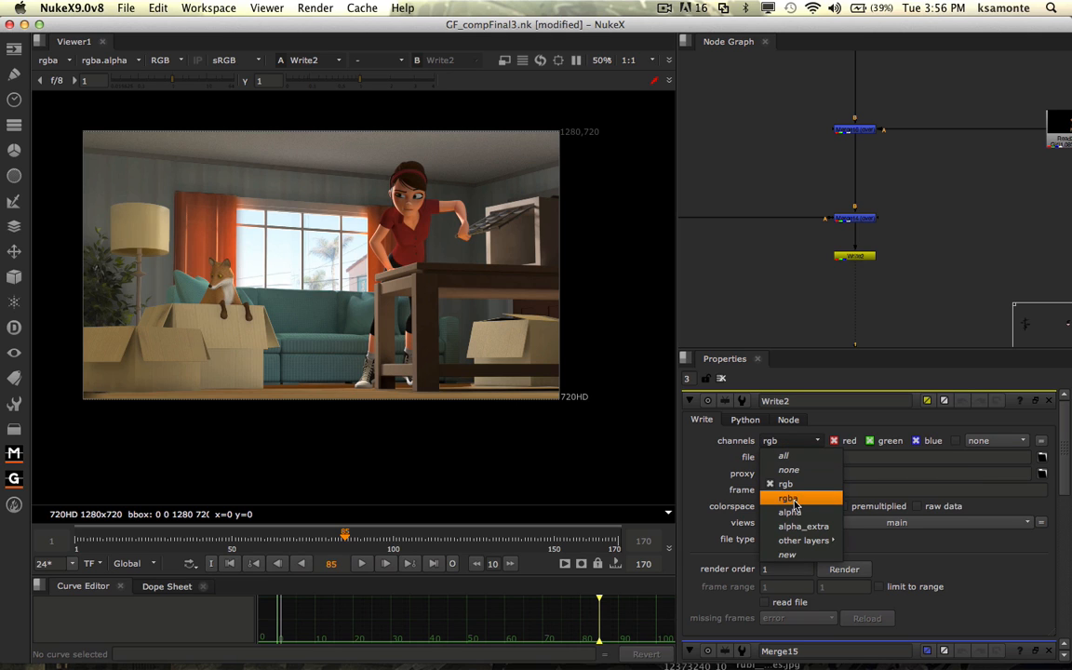
left_click(803, 500)
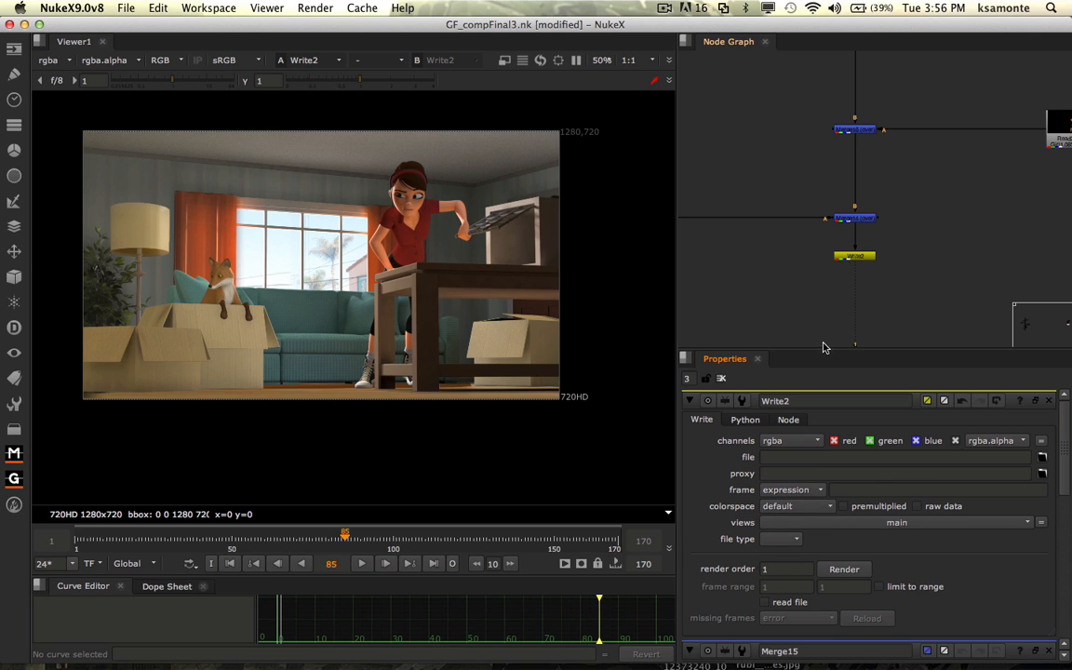
left_click(866, 259)
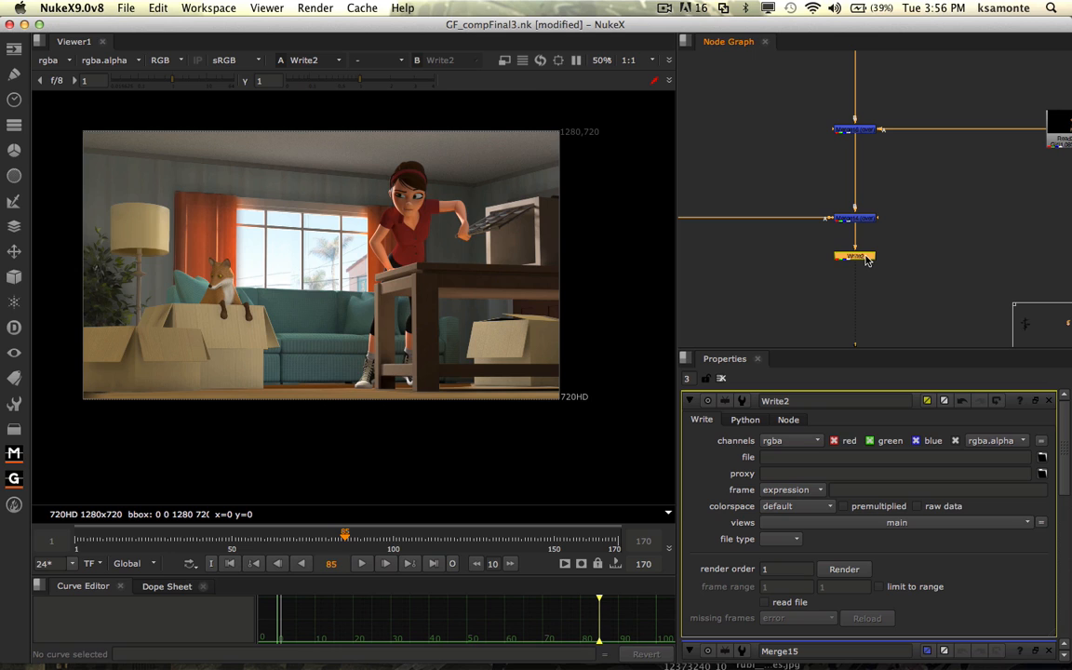
middle_click_drag(893, 275, 896, 194)
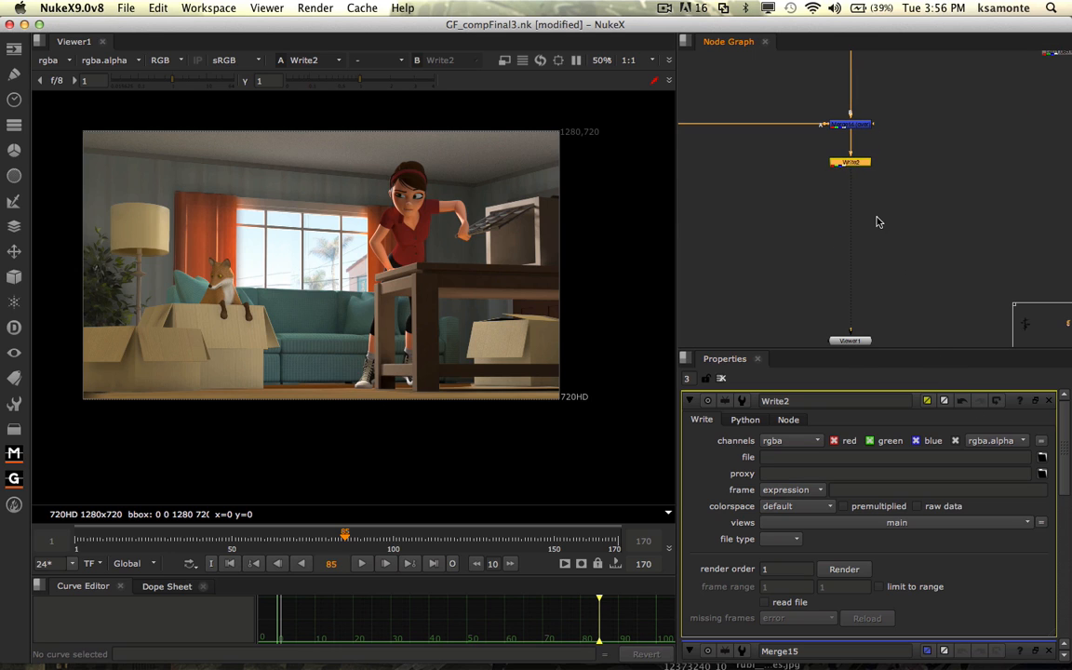
left_click_drag(867, 166, 870, 181)
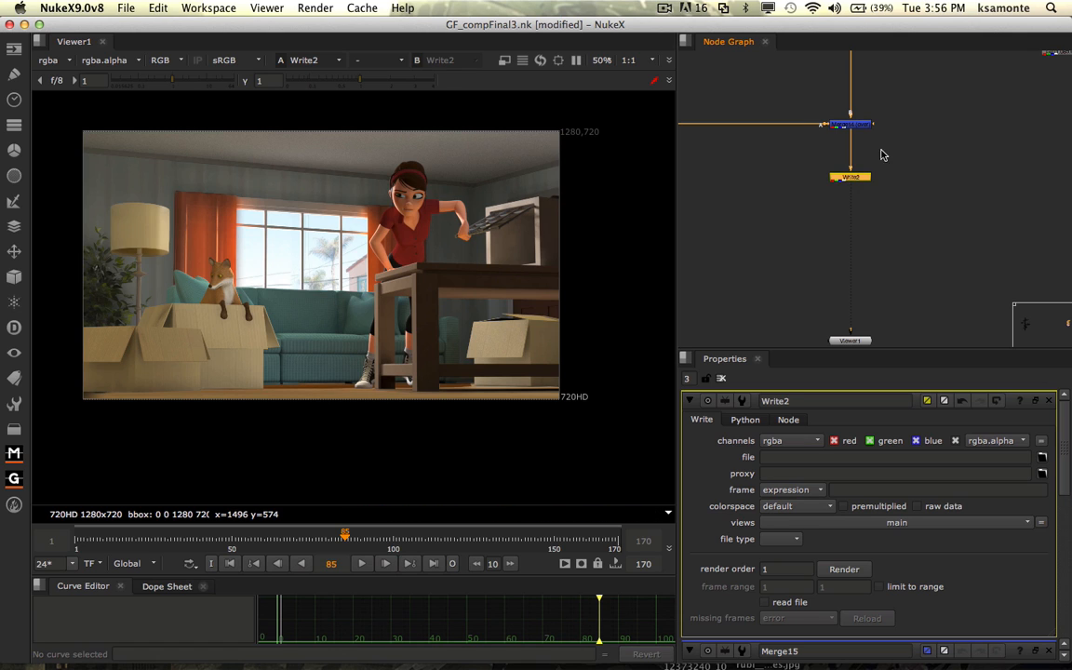
Step: Set the Write node's output file to BasicLayering.mov on the Desktop
scroll(895, 181, "down", 6)
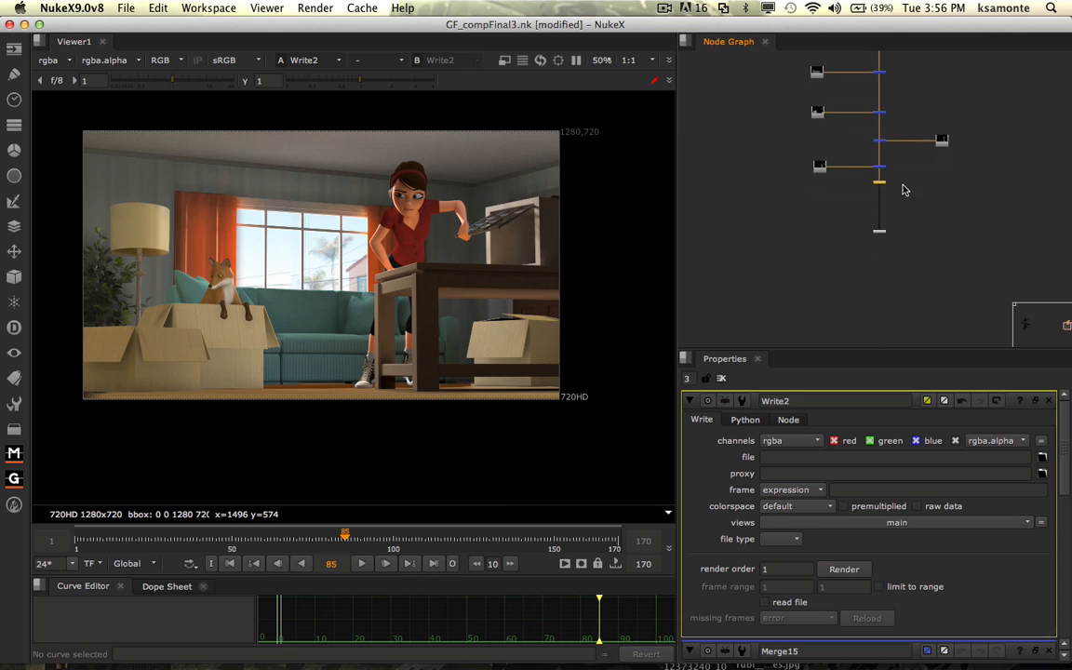
middle_click_drag(904, 185, 900, 147)
left_click(1042, 457)
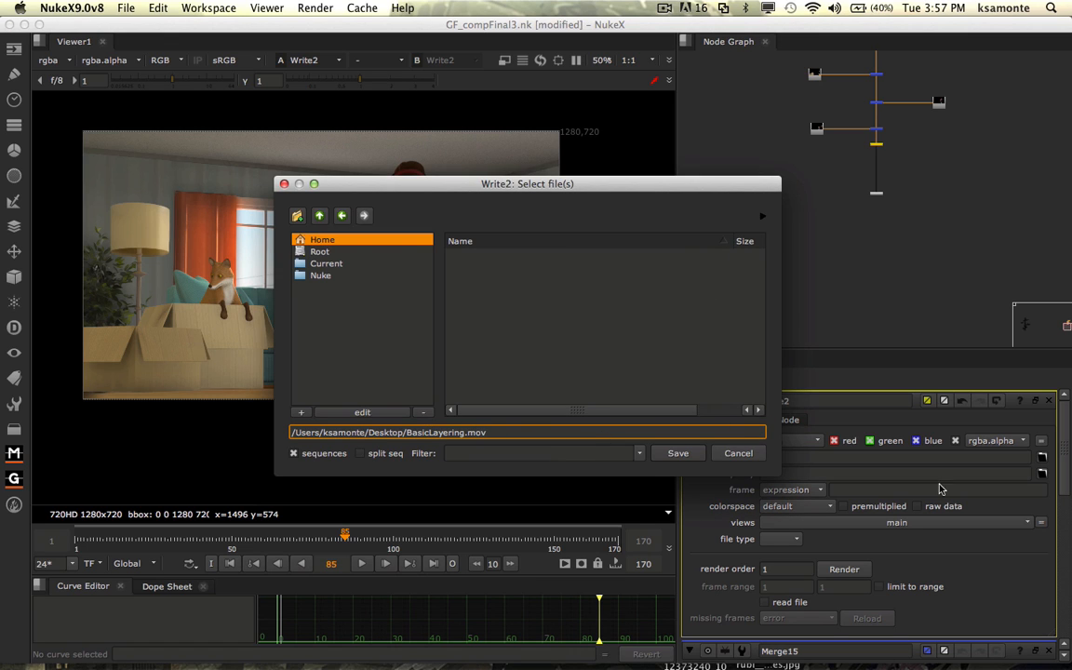
left_click(680, 453)
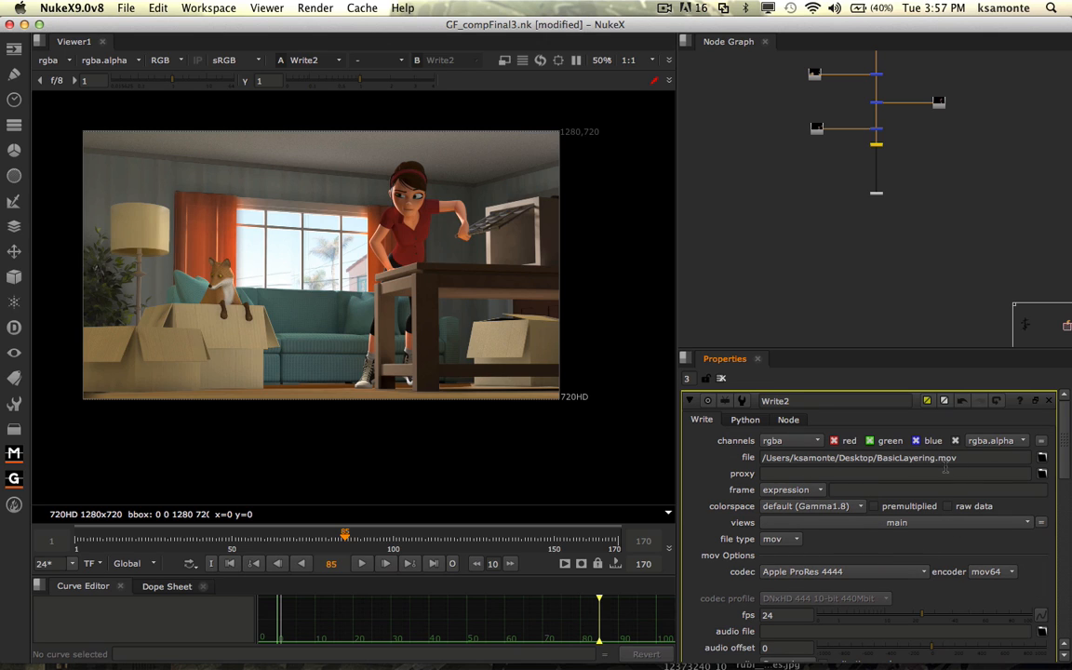
Step: Try the output file's extension as jpg and tga, and return it to mov
left_click_drag(969, 456, 942, 457)
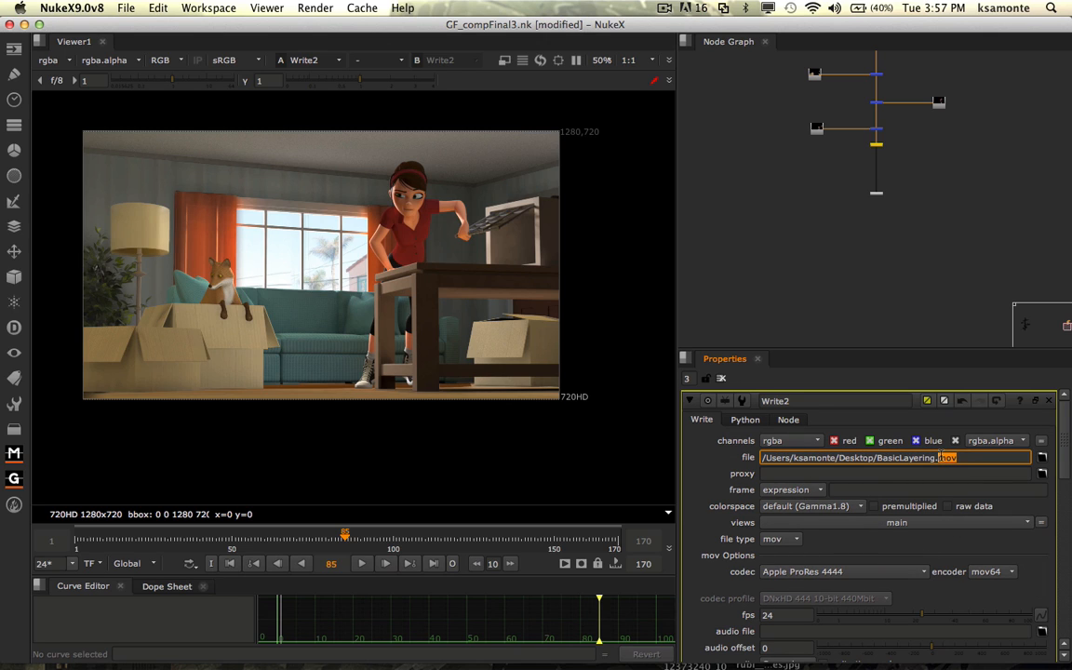
type("jpg")
key("Return")
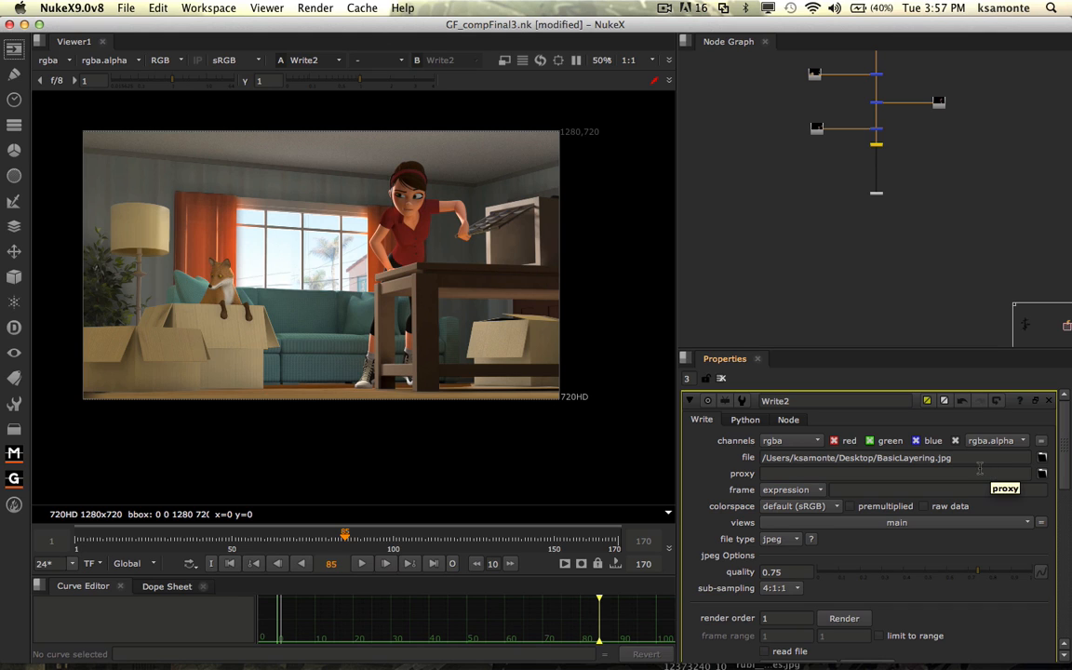
left_click(955, 457)
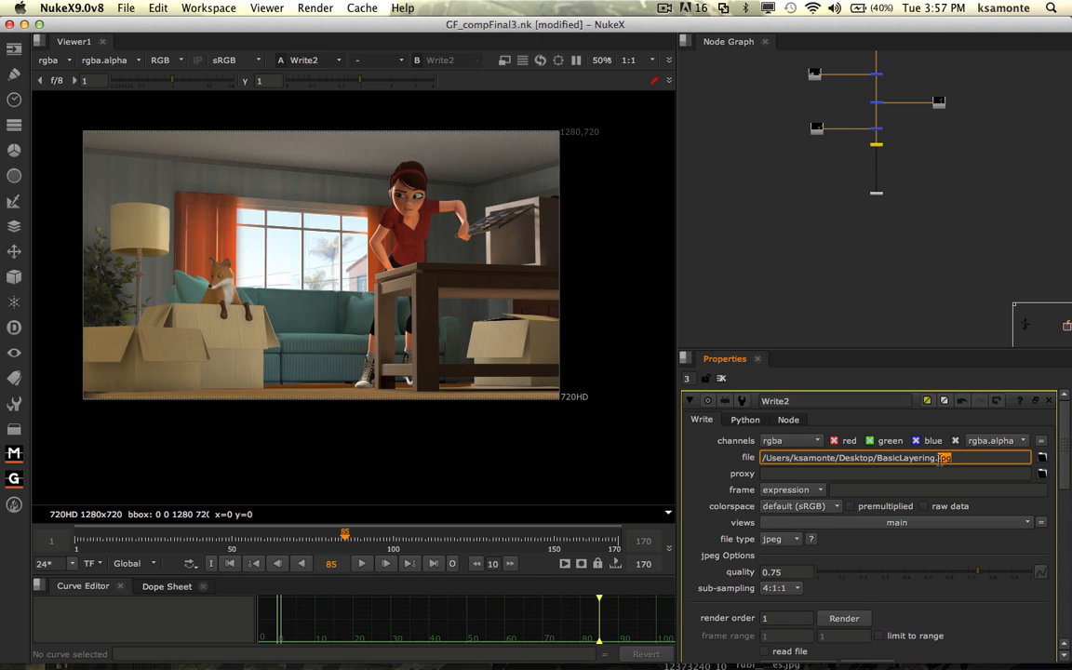
key("Return")
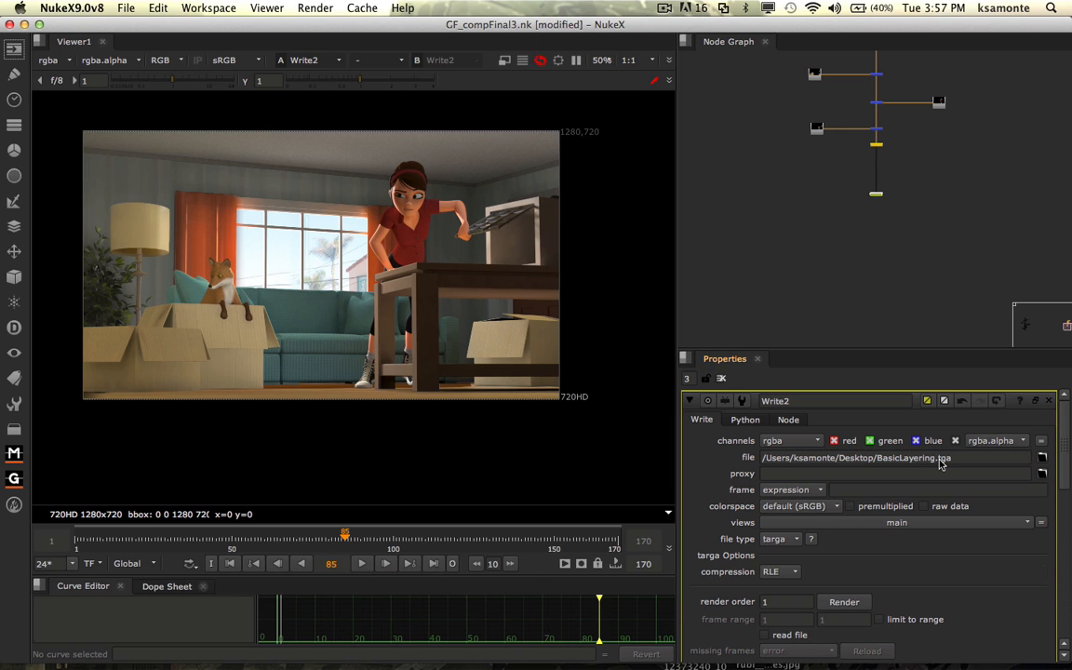
double_click(944, 457)
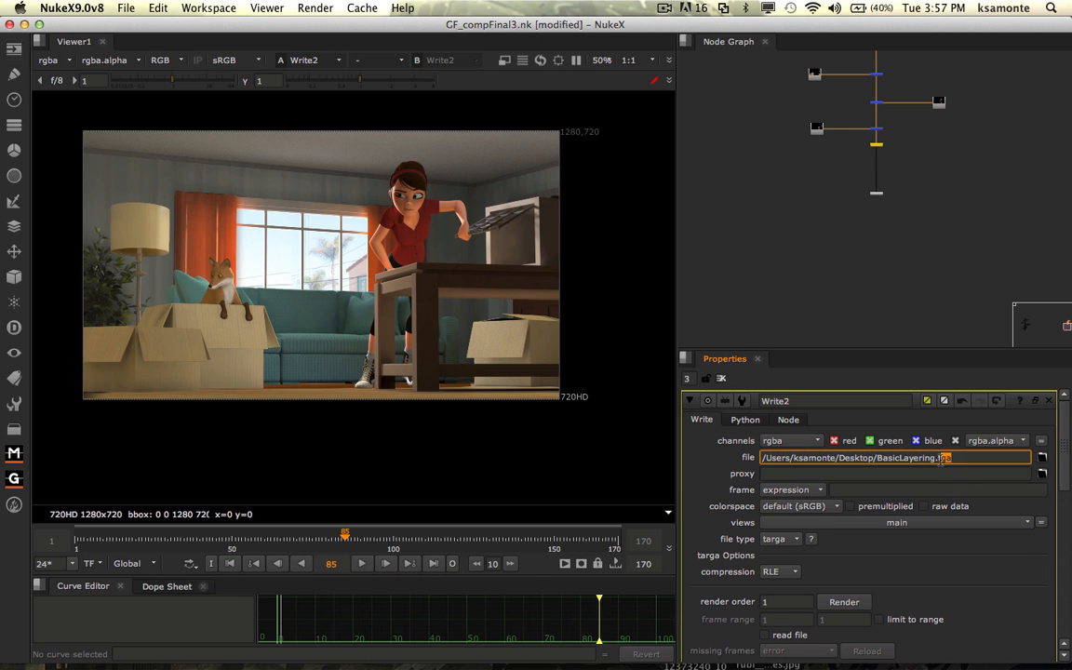
type("mov")
key("Return")
Step: Look through the available mov codecs and the advanced mov options of the Write node
scroll(837, 456, "down", 2)
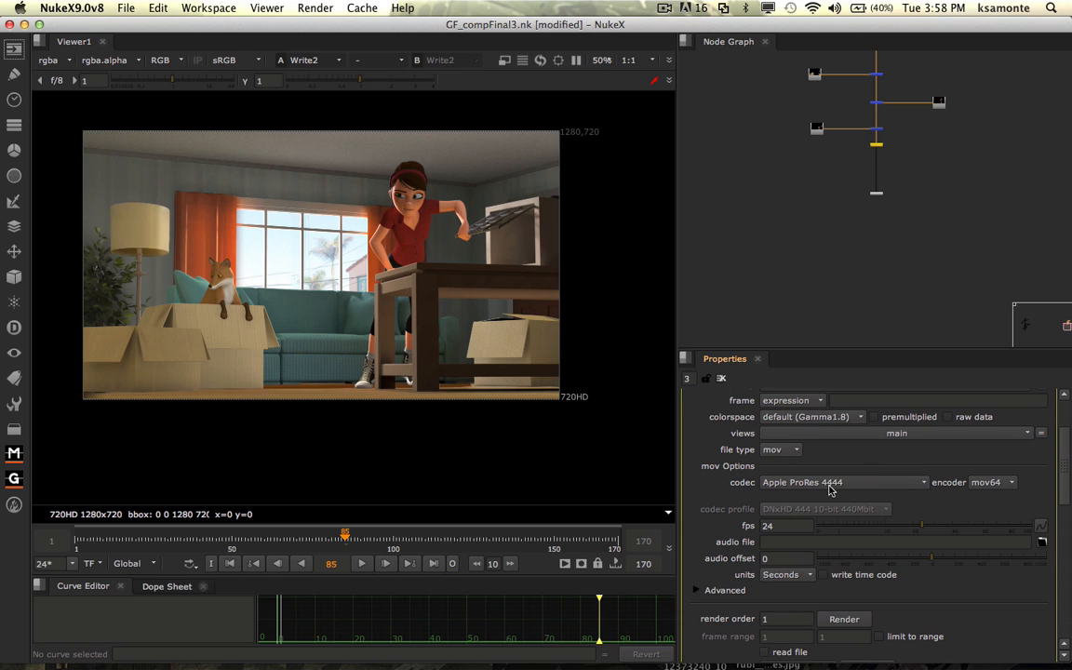
left_click(921, 482)
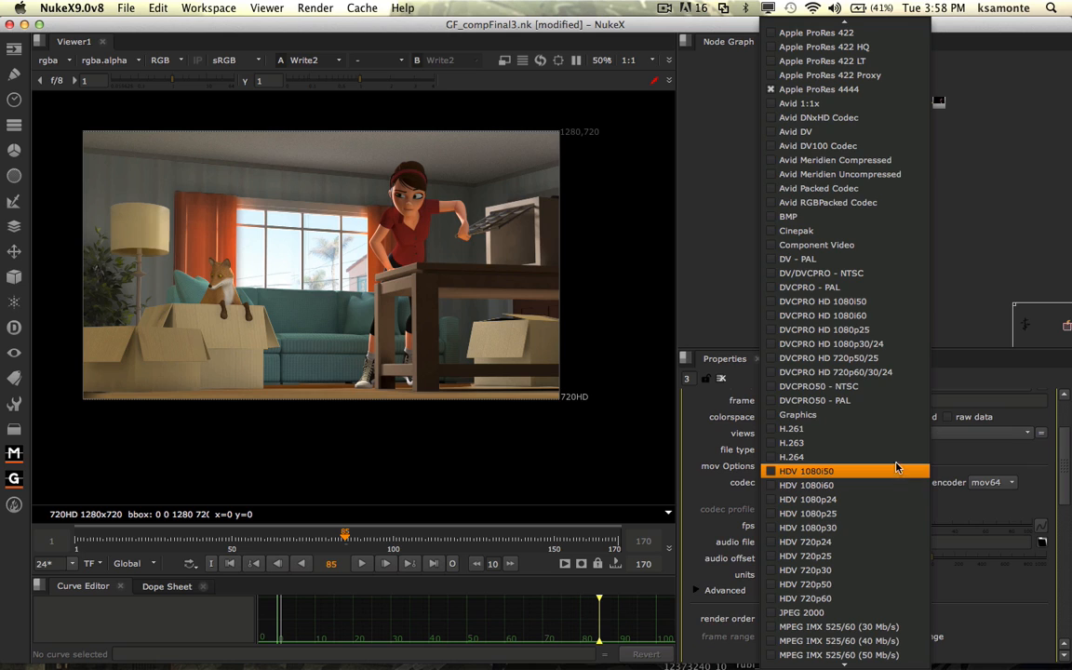
left_click(896, 470)
scroll(882, 517, "down", 1)
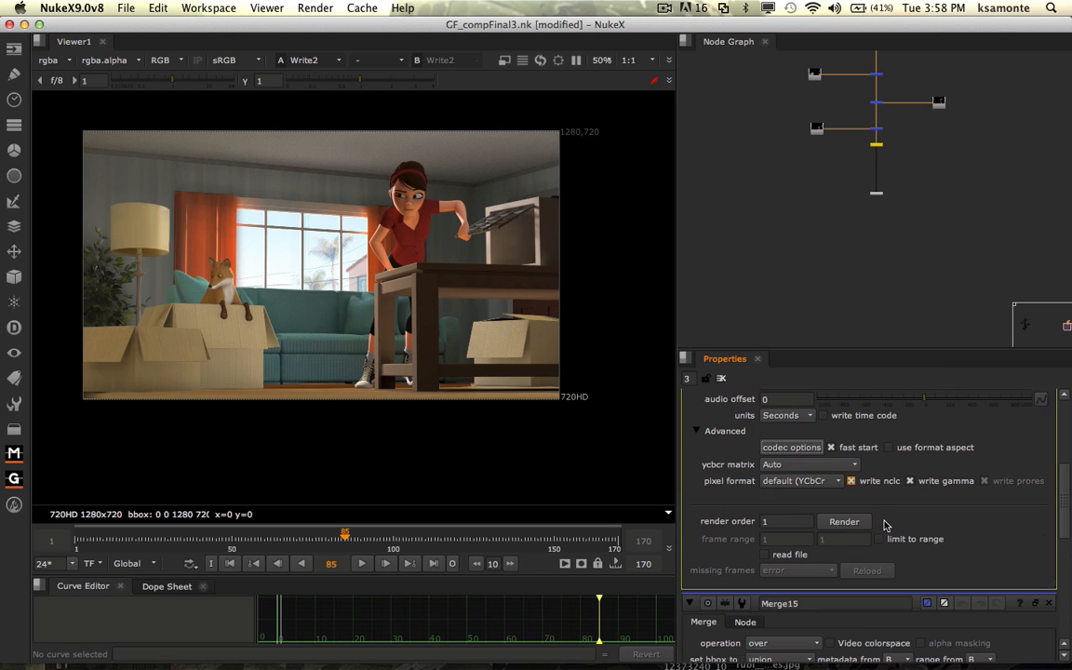
Step: Render the Write node's movie for frame range 1-170
left_click(843, 521)
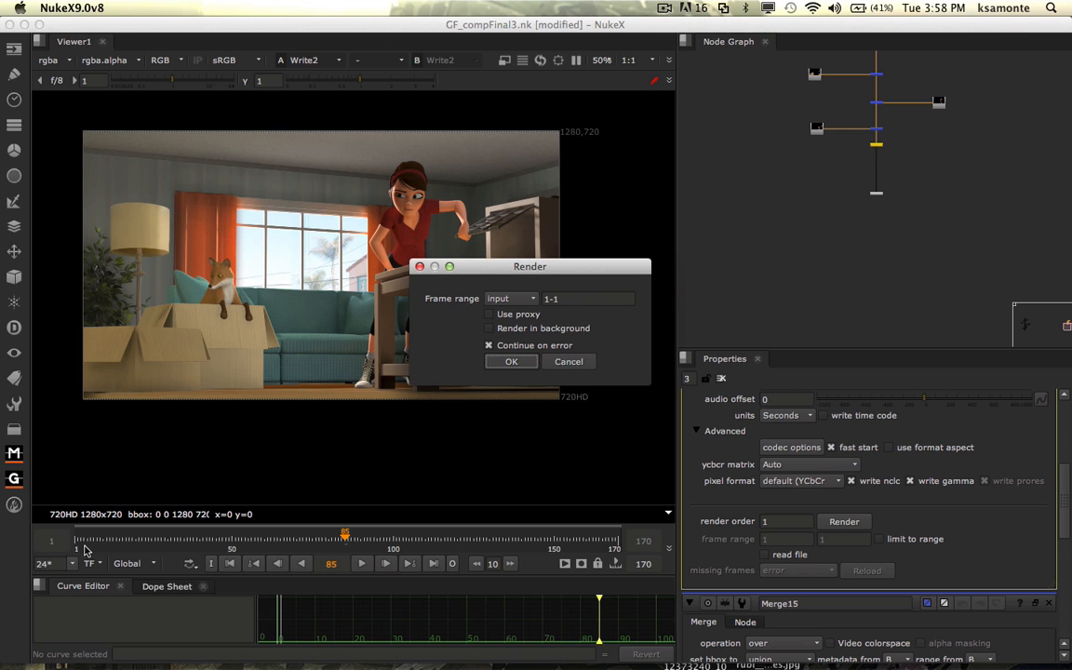
left_click(578, 299)
type("70")
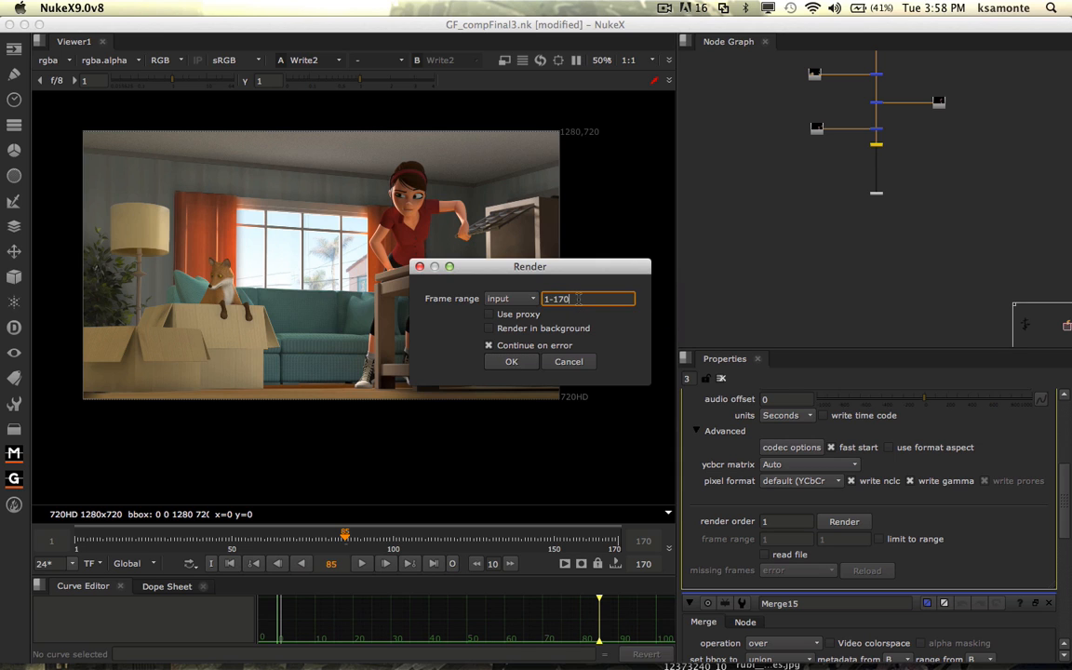
key("Return")
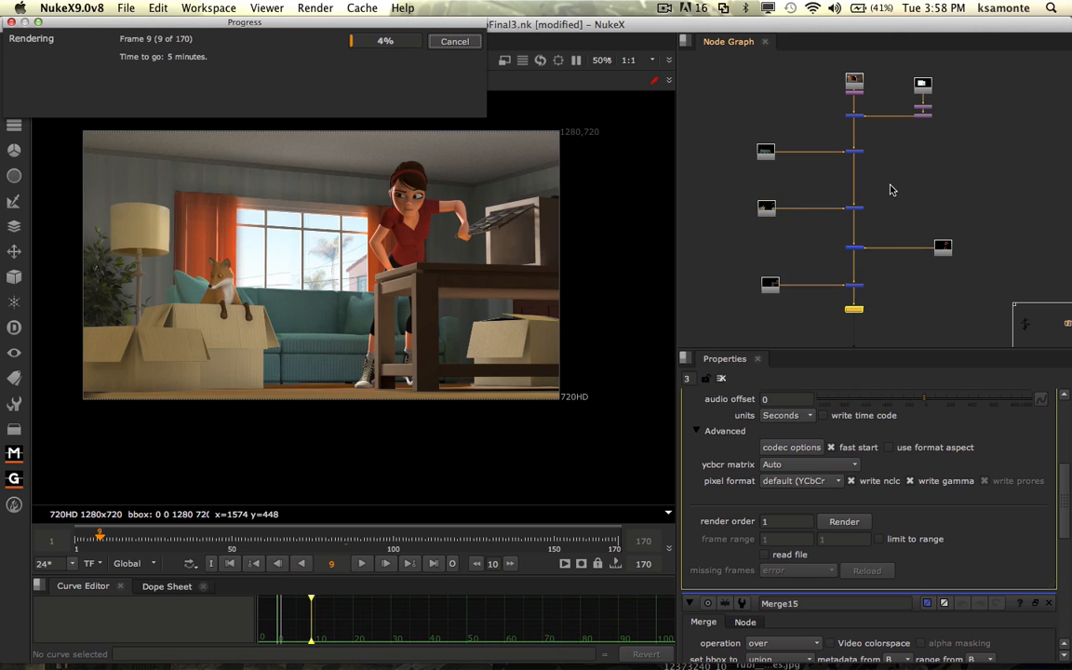
scroll(806, 239, "down", 4)
scroll(808, 162, "up", 3)
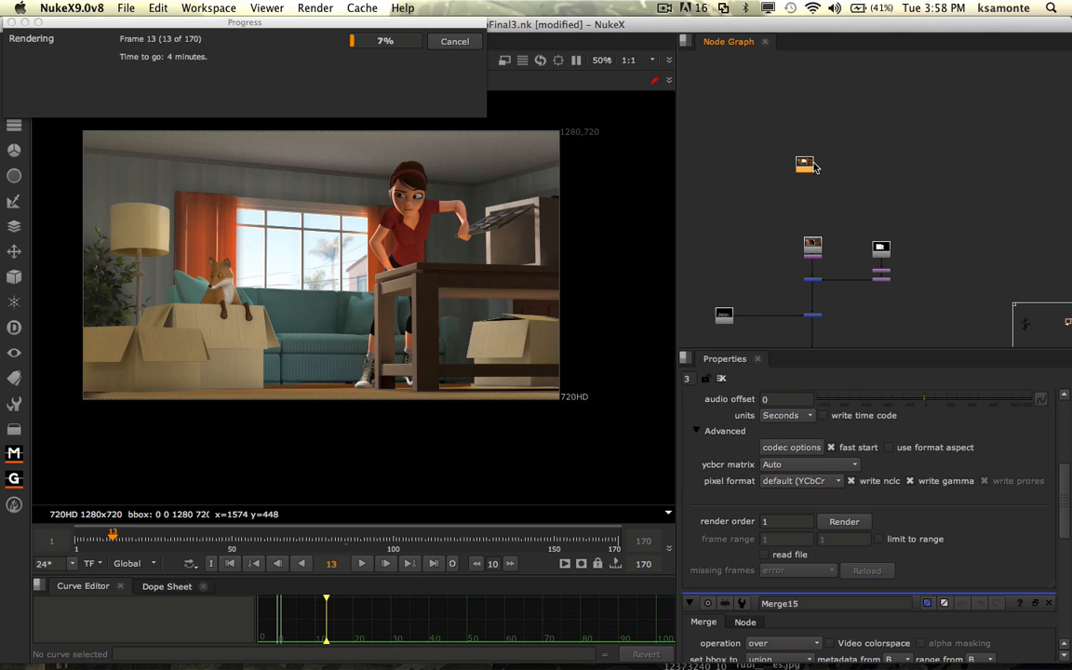